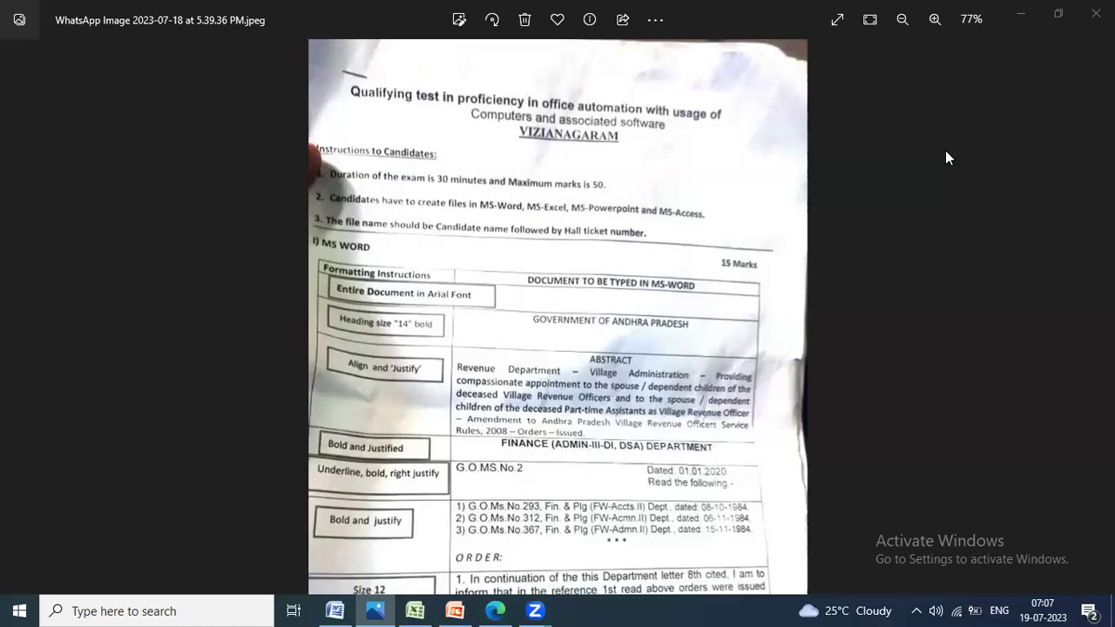
Step: Hide the Photos exam-paper viewer with Win+D to reveal the Windows desktop
key(super+d)
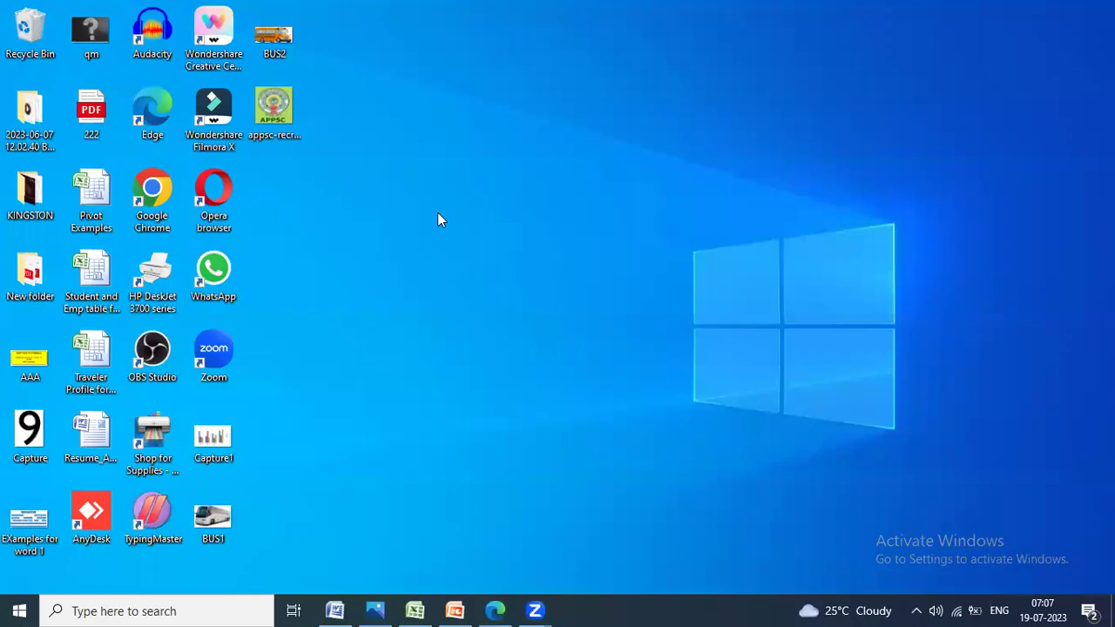
Step: Create a desktop folder named with the hall ticket number, then open and maximize it
right_click(437, 213)
mouse_move(519, 405)
click(706, 406)
text(123456789)
key(Return)
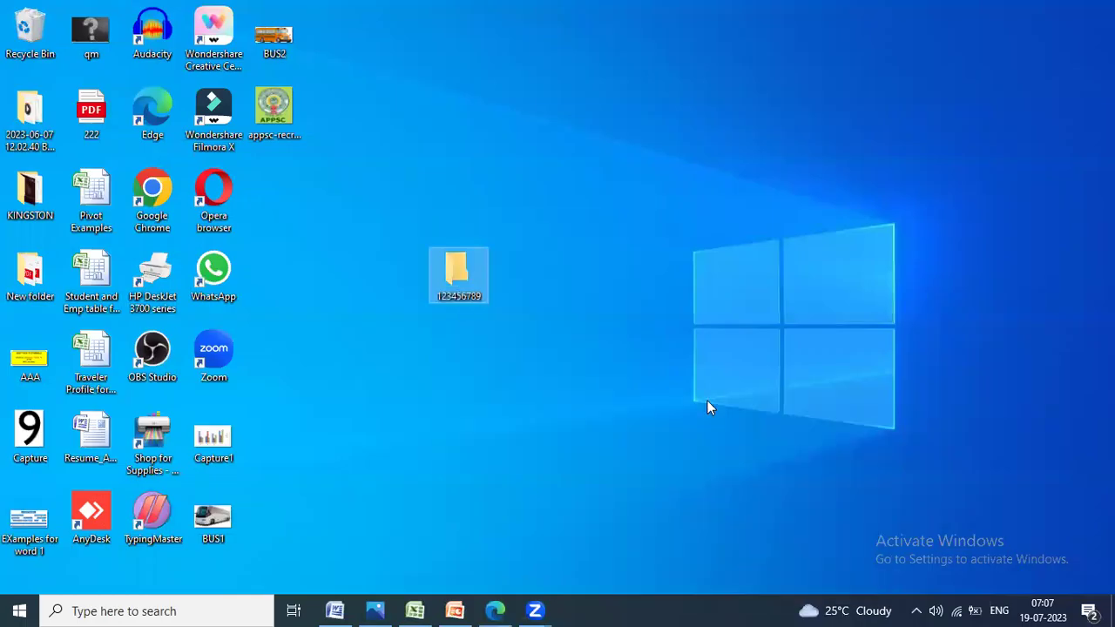
double_click(458, 283)
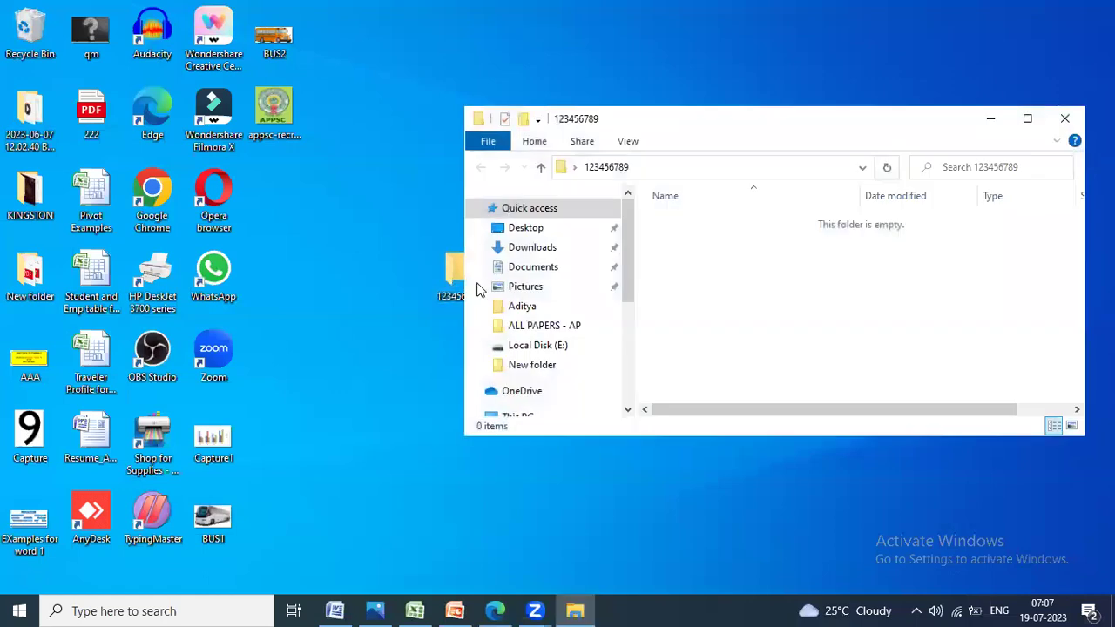
double_click(792, 121)
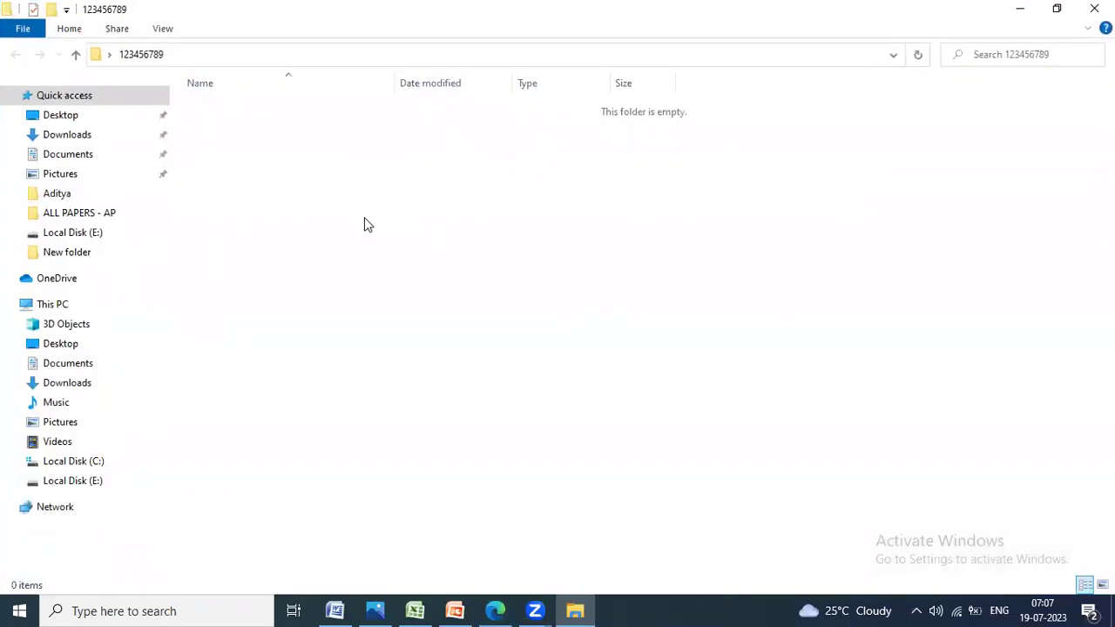
Step: Add a blank Word document named with the candidate's name and hall ticket number
right_click(364, 217)
mouse_move(477, 414)
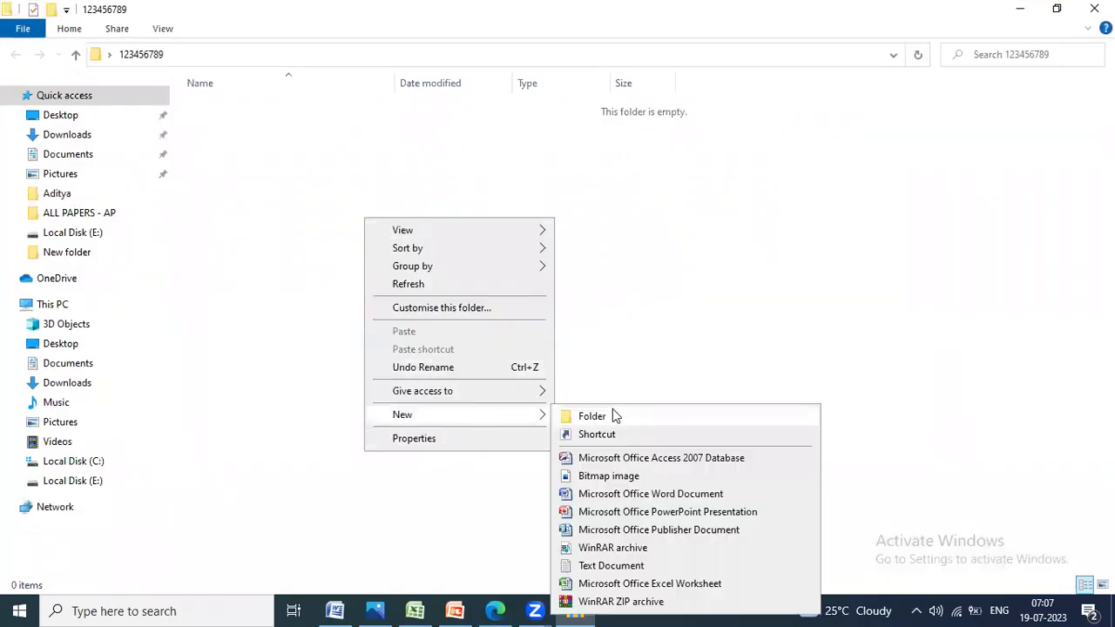
click(643, 494)
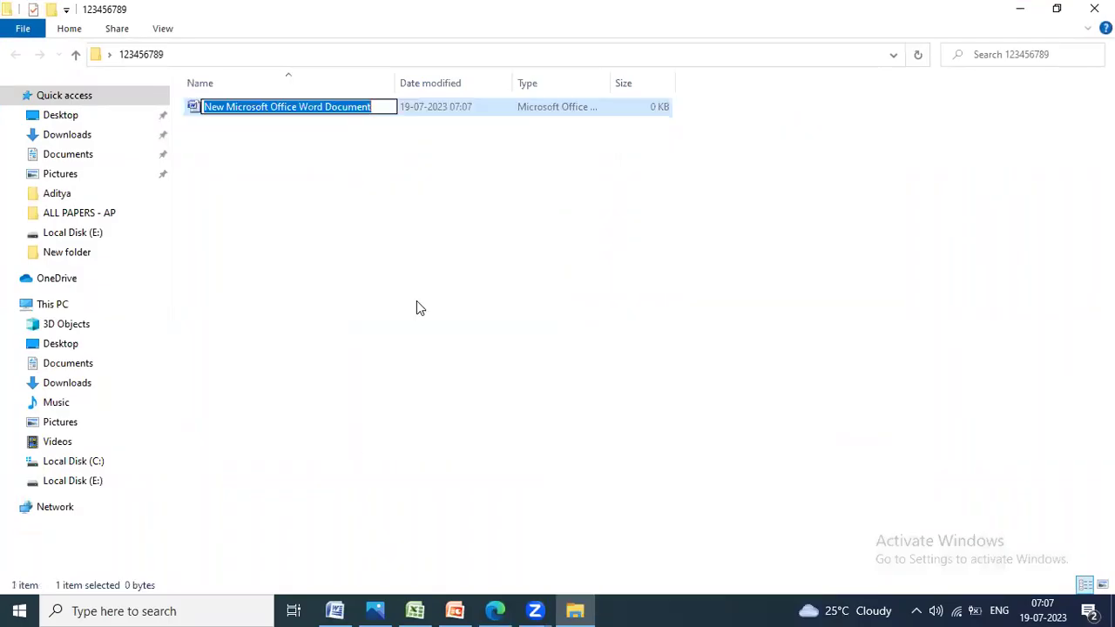
text(Aditya123456789)
key(Return)
Step: Add a blank Excel worksheet named with the candidate's name and ticket number
click(419, 296)
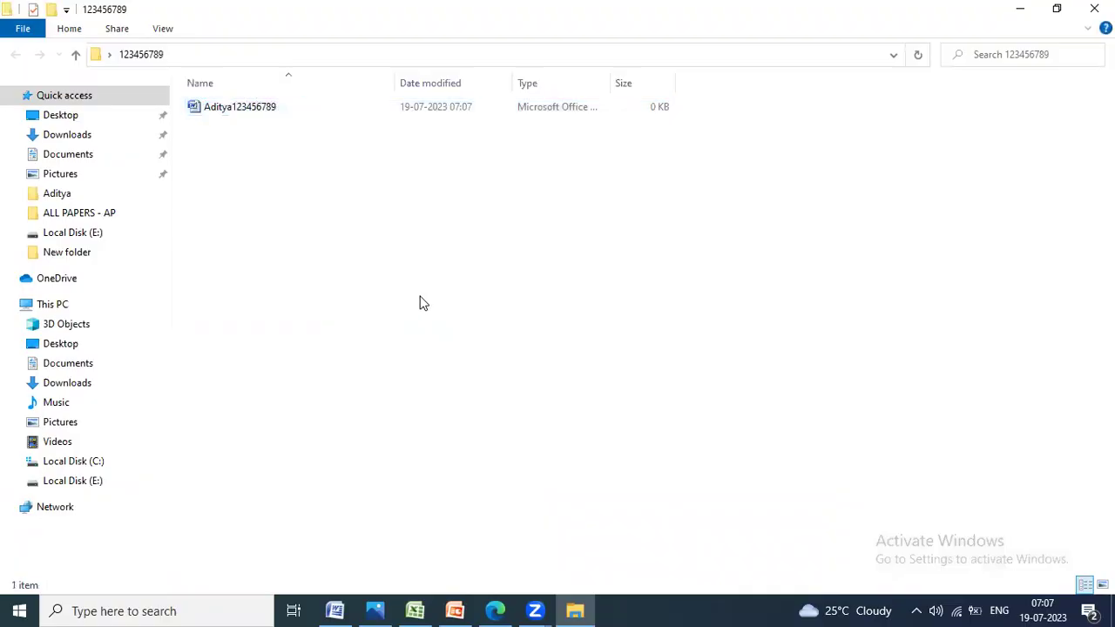
right_click(419, 297)
mouse_move(537, 502)
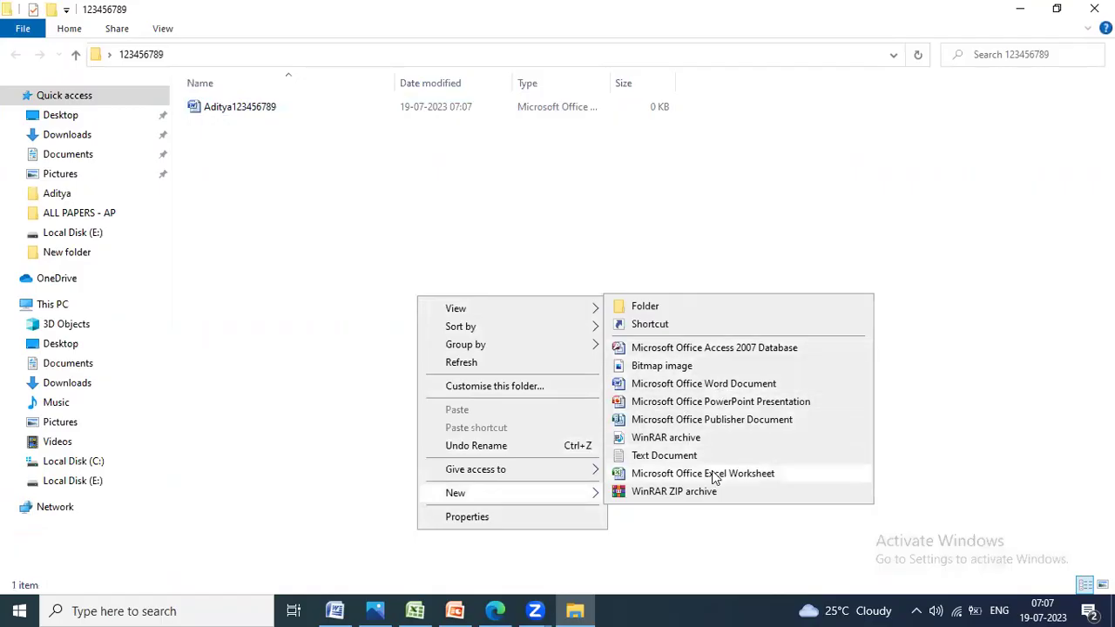
key(Return)
text(Aditya1123456789)
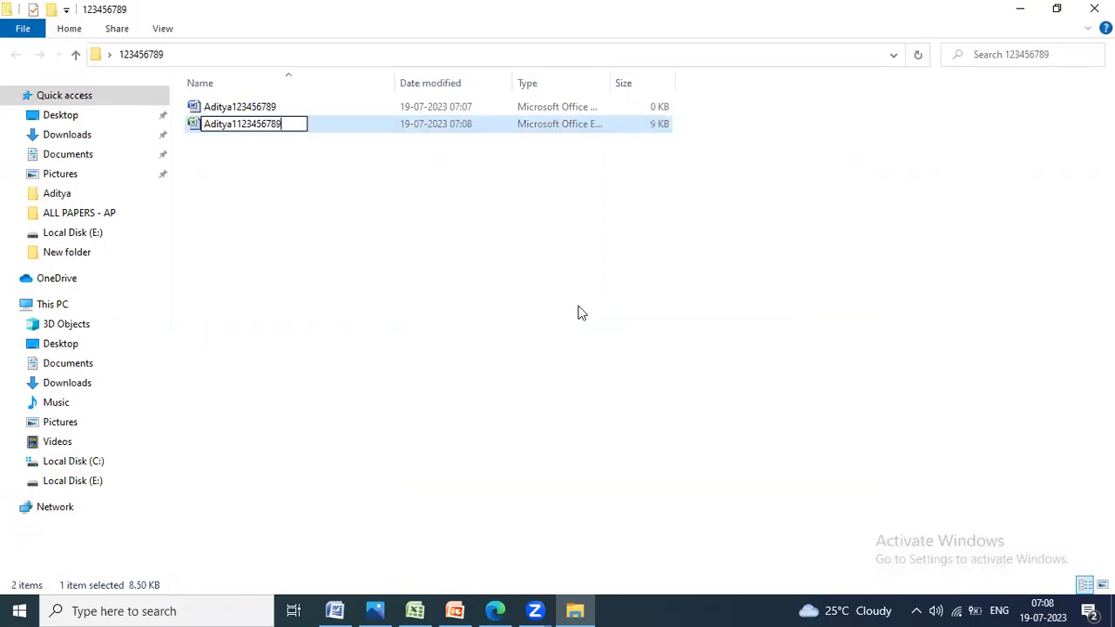
key(Return)
Step: Add a blank PowerPoint presentation named with the candidate's name and ticket number
click(486, 259)
right_click(486, 259)
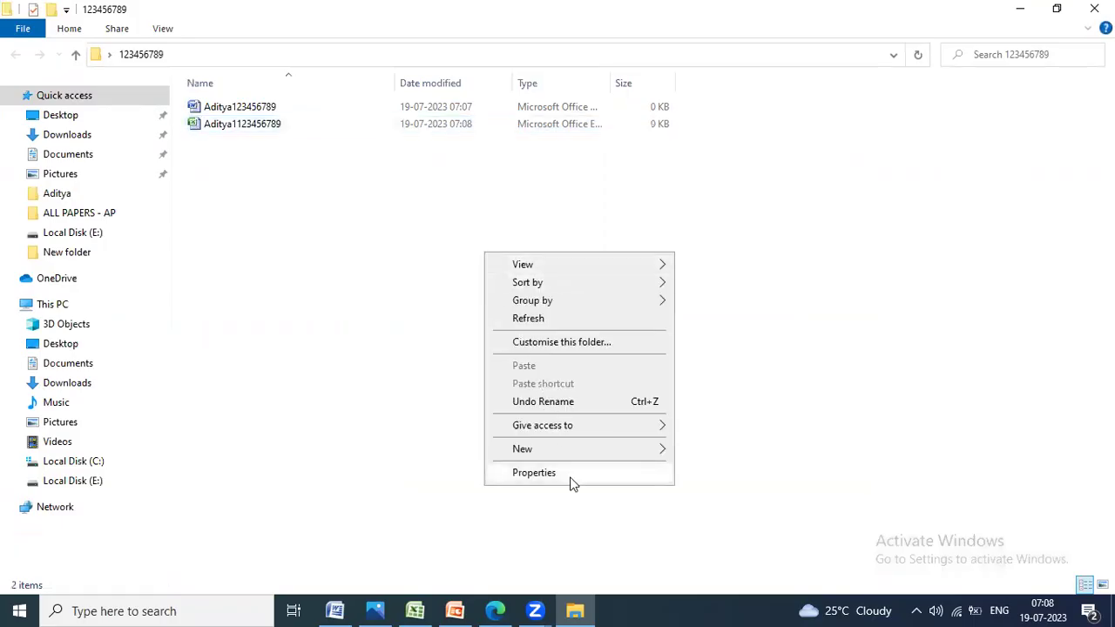
mouse_move(571, 448)
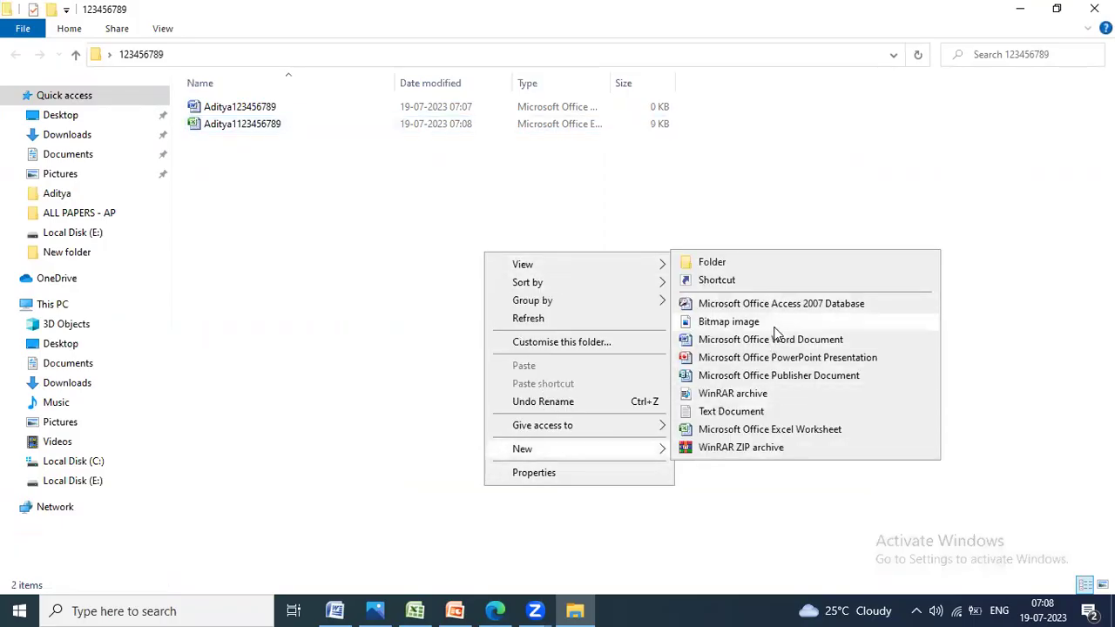
click(801, 358)
text(Aditya123456789)
key(Return)
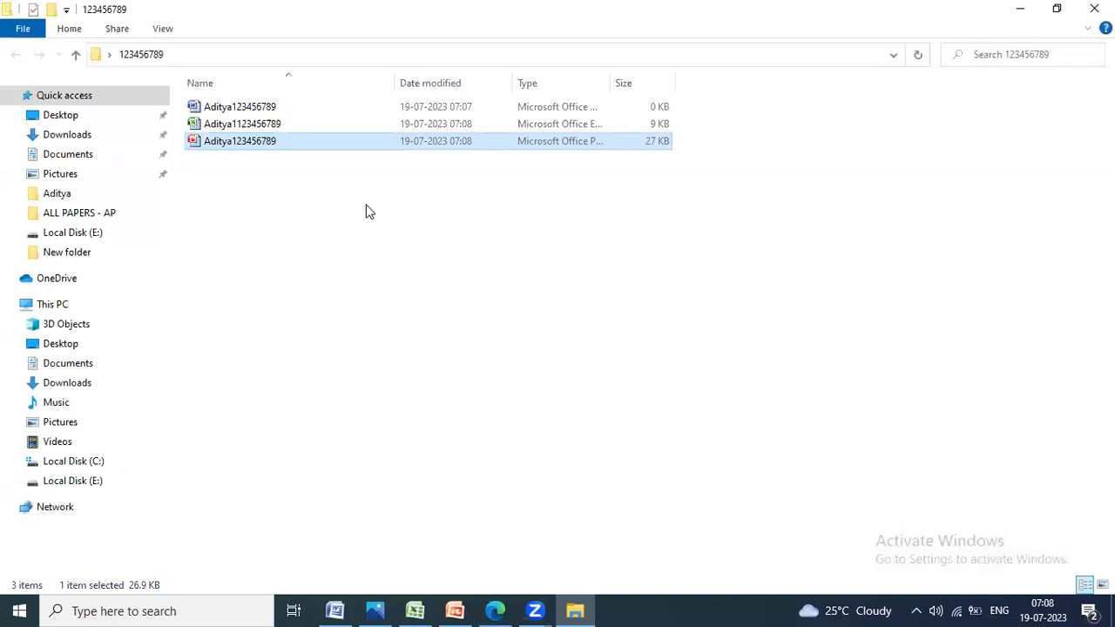
Step: Rename the Excel file to remove the extra digit from its name
right_click(265, 146)
click(245, 129)
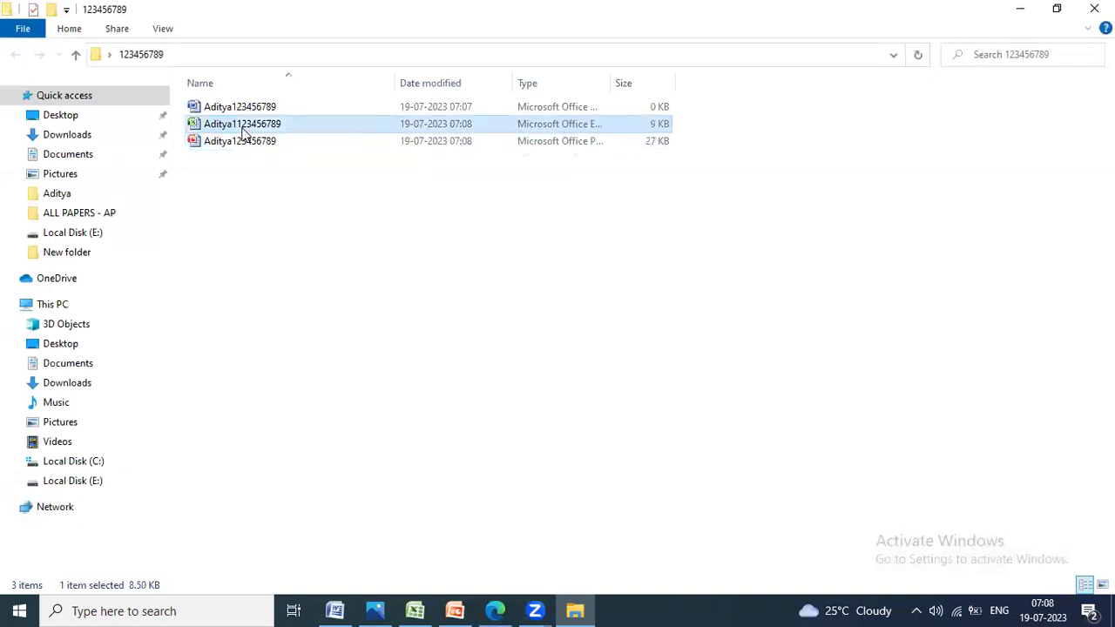
right_click(246, 131)
click(328, 487)
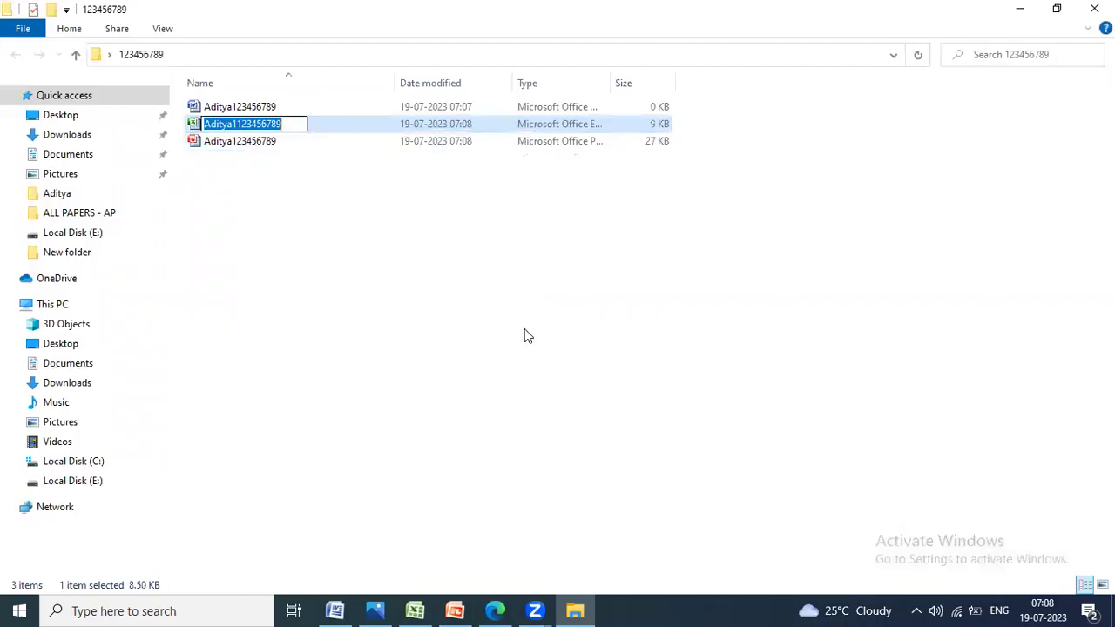
key(End)
key(BackSpace)
key(Return)
Step: Add a blank Access database named with the candidate's name and ticket number
click(394, 290)
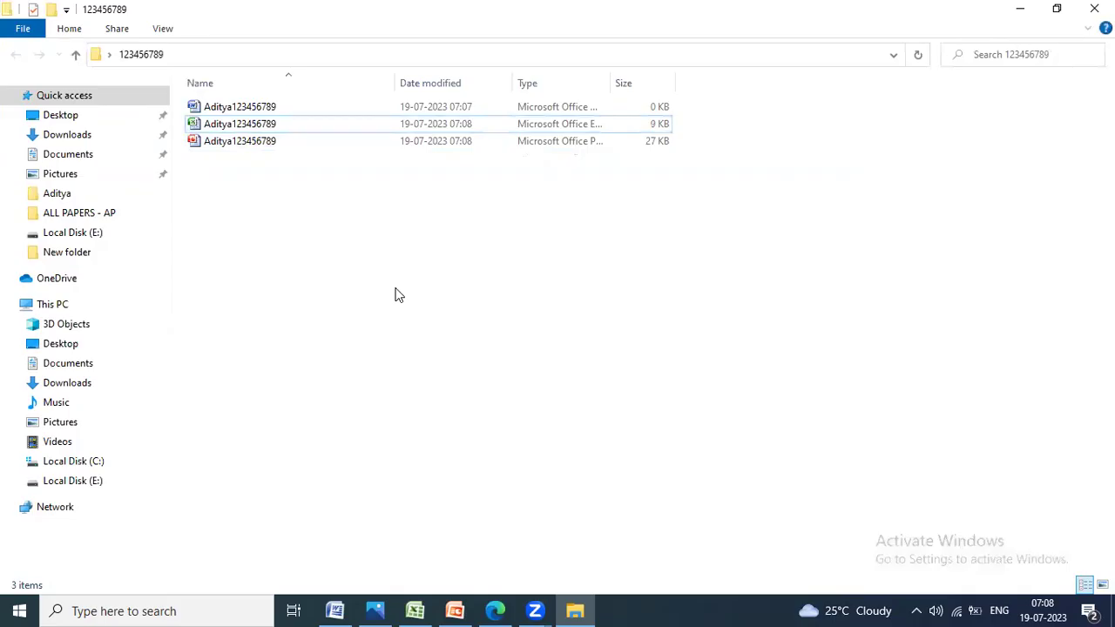
right_click(394, 290)
mouse_move(461, 487)
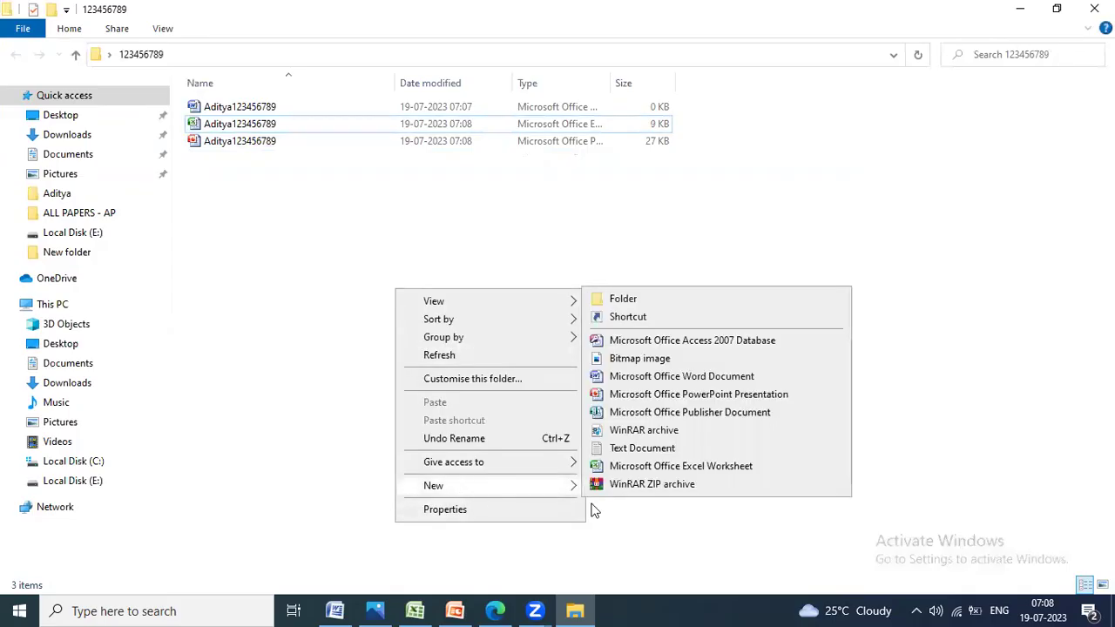
click(674, 341)
text(Adiytya)
key(BackSpace)
key(BackSpace)
key(BackSpace)
text(tya113456789)
key(Return)
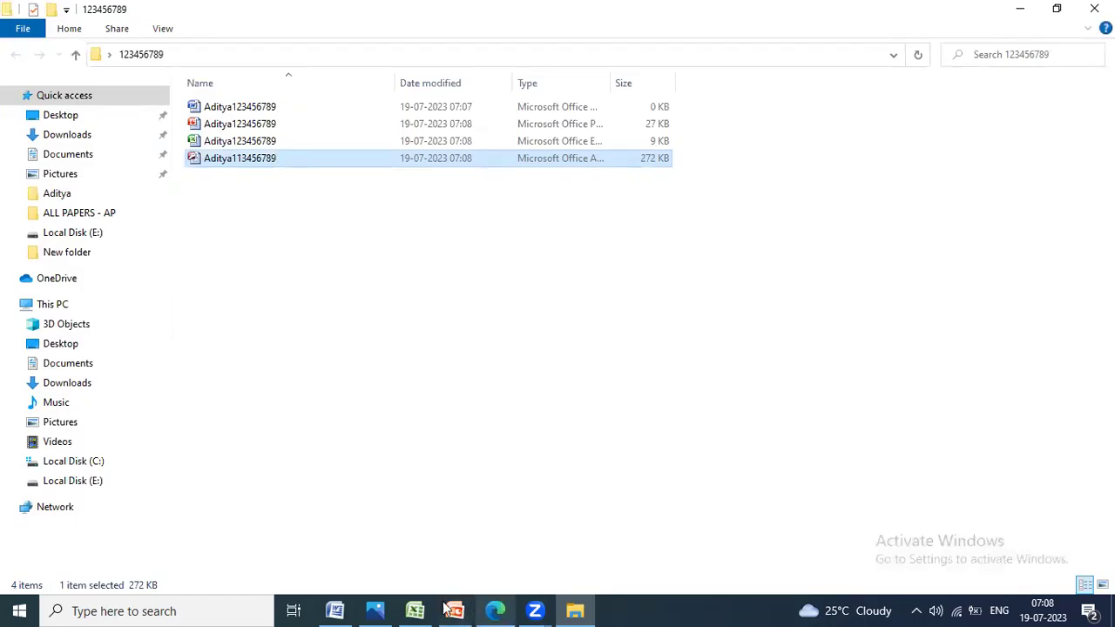
click(375, 610)
Step: Drag the exam-paper image upward to show the MS Word formatting instructions
drag(530, 351, 426, 197)
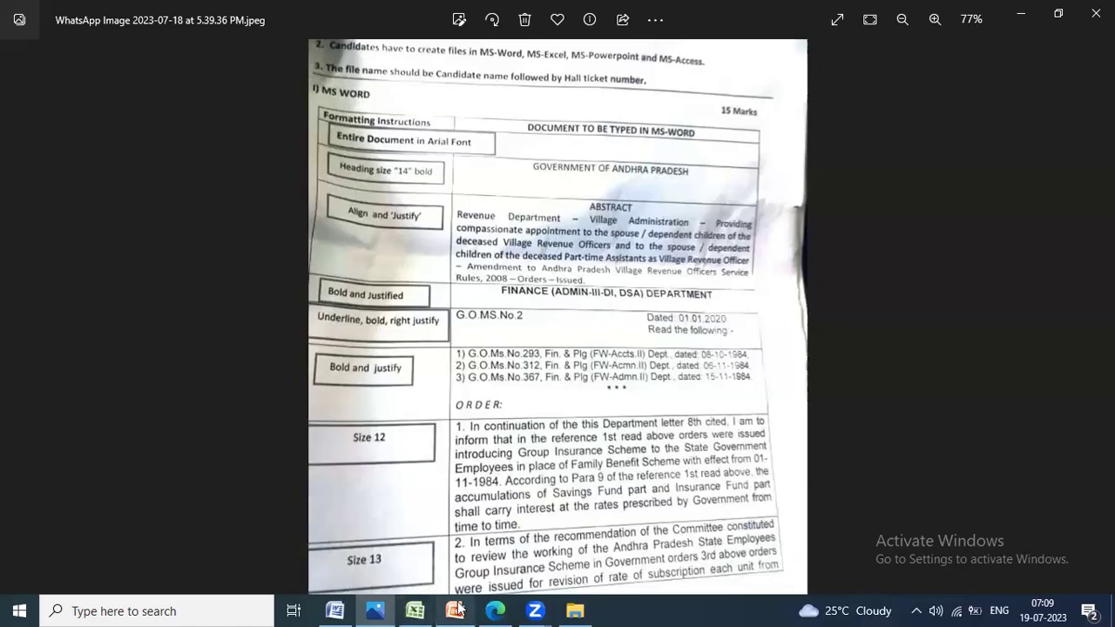
Step: Confirm the Word document uses Arial, comparing against the exam-paper instructions
click(340, 609)
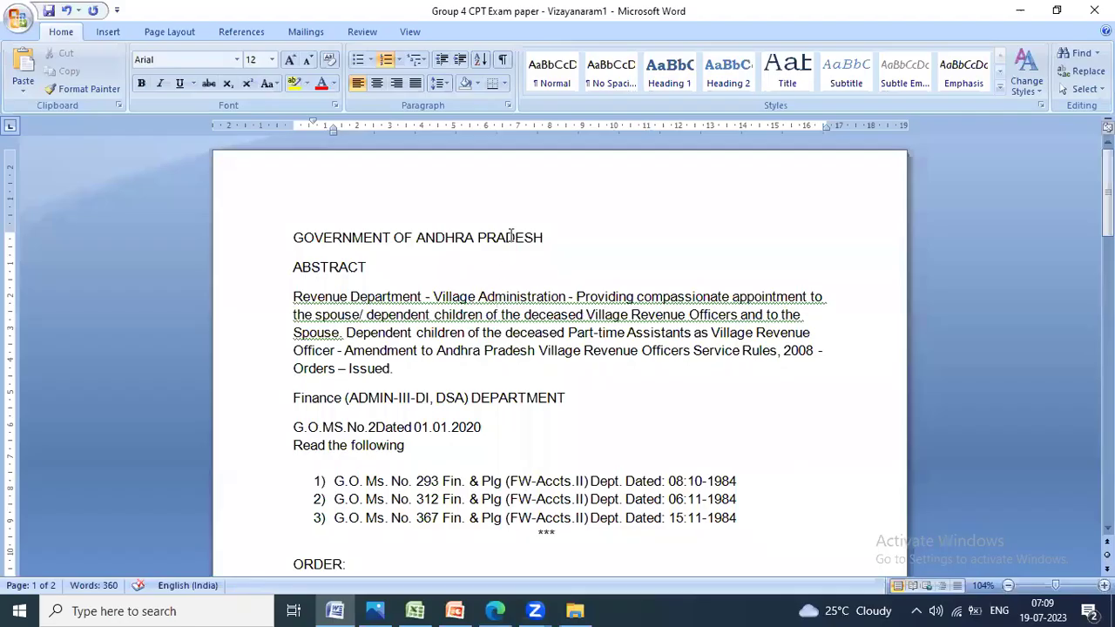
click(385, 267)
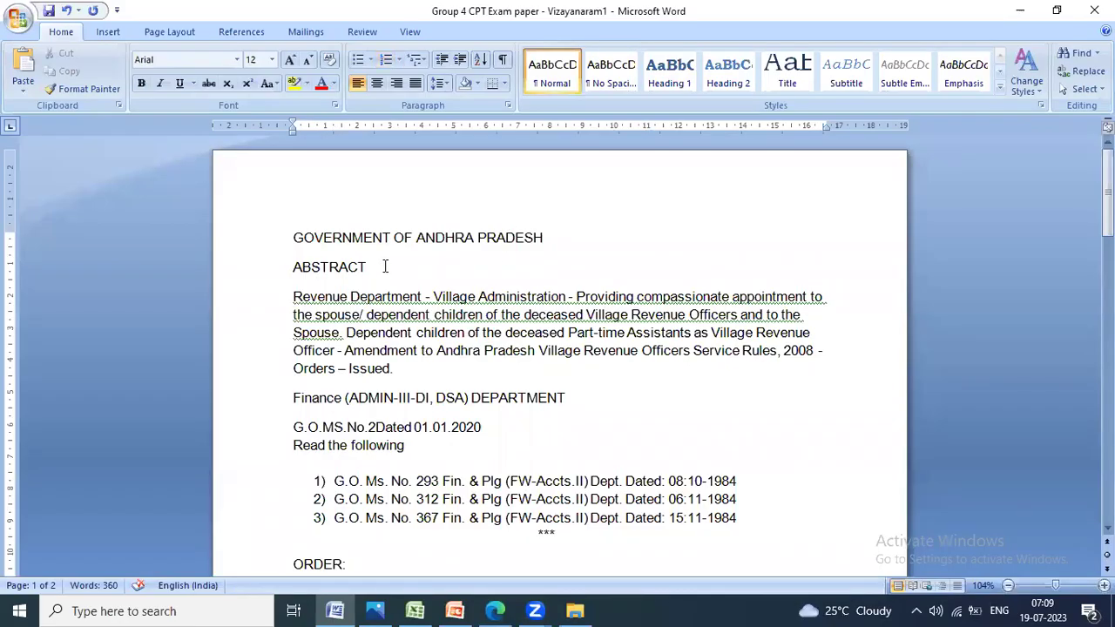
key(alt+Tab)
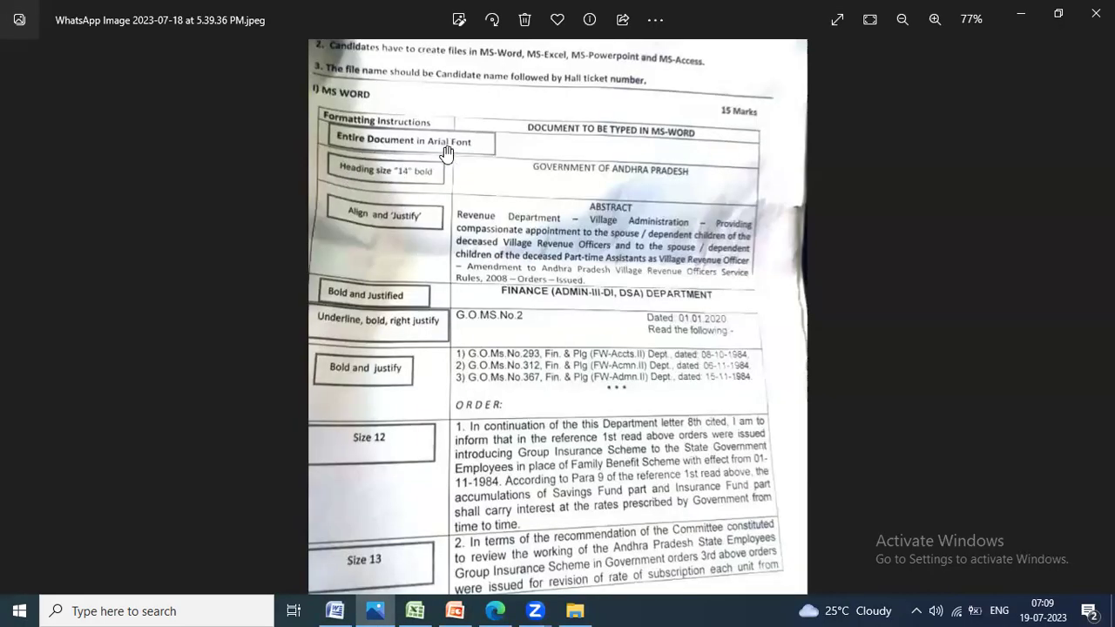
key(alt+Tab)
click(237, 59)
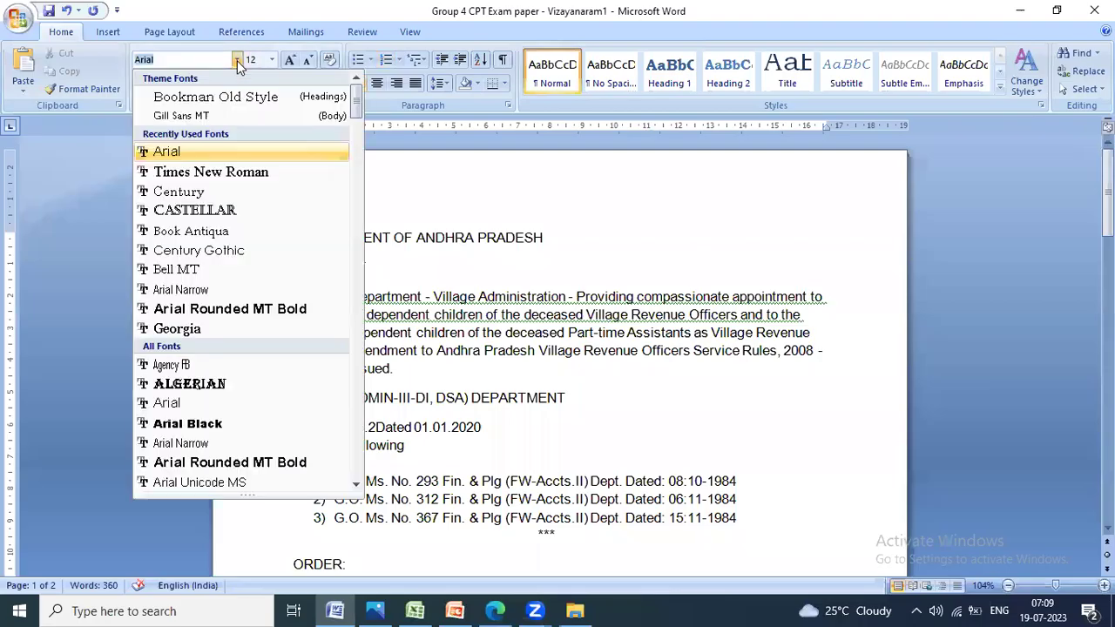
click(195, 153)
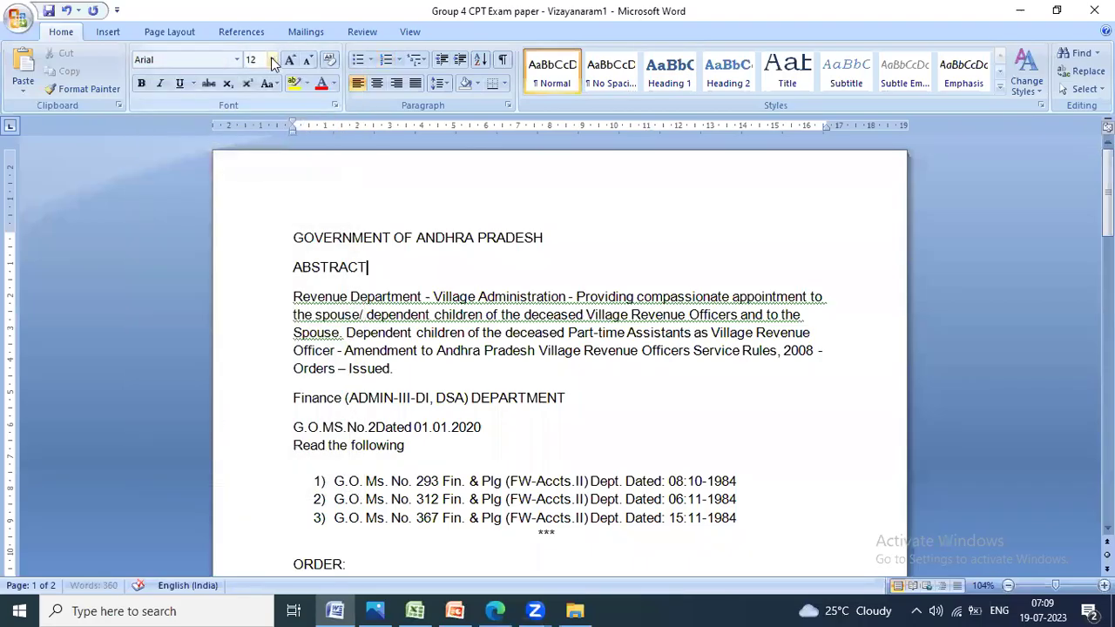
click(272, 59)
click(252, 147)
key(alt+Tab)
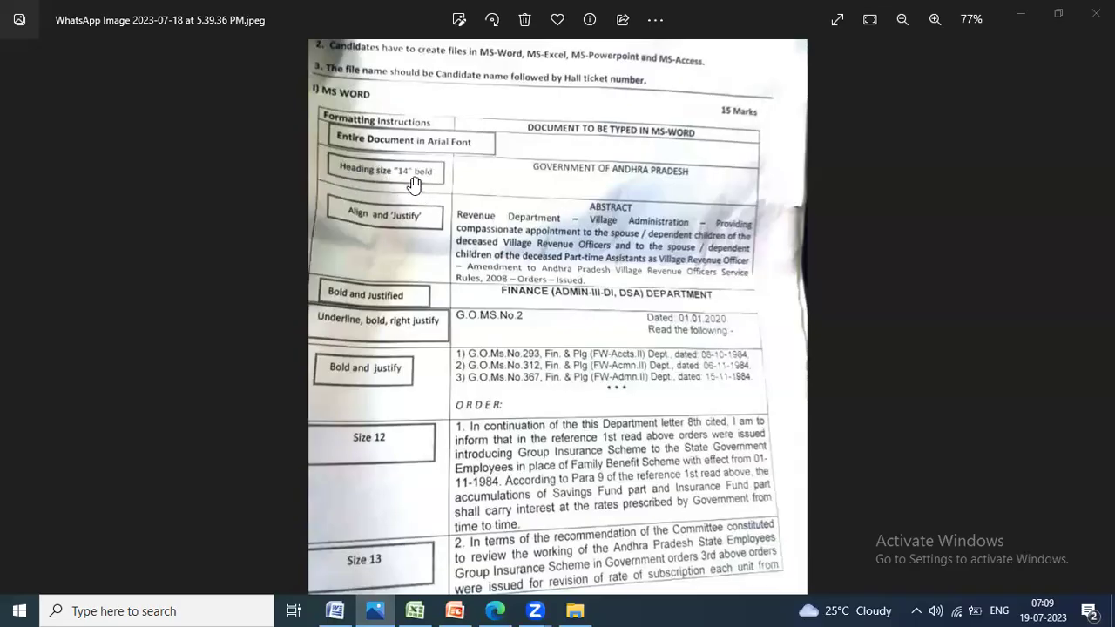
key(alt+Tab)
Step: Make the GOVERNMENT OF ANDHRA PRADESH heading bold, 14-point and centred
drag(557, 241, 212, 221)
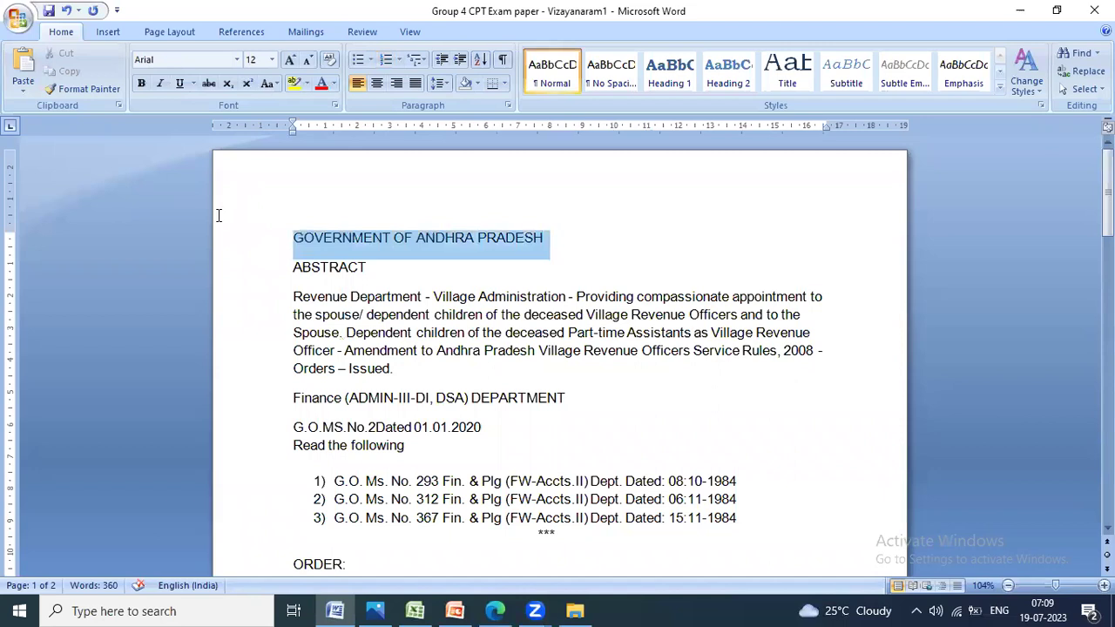
click(272, 59)
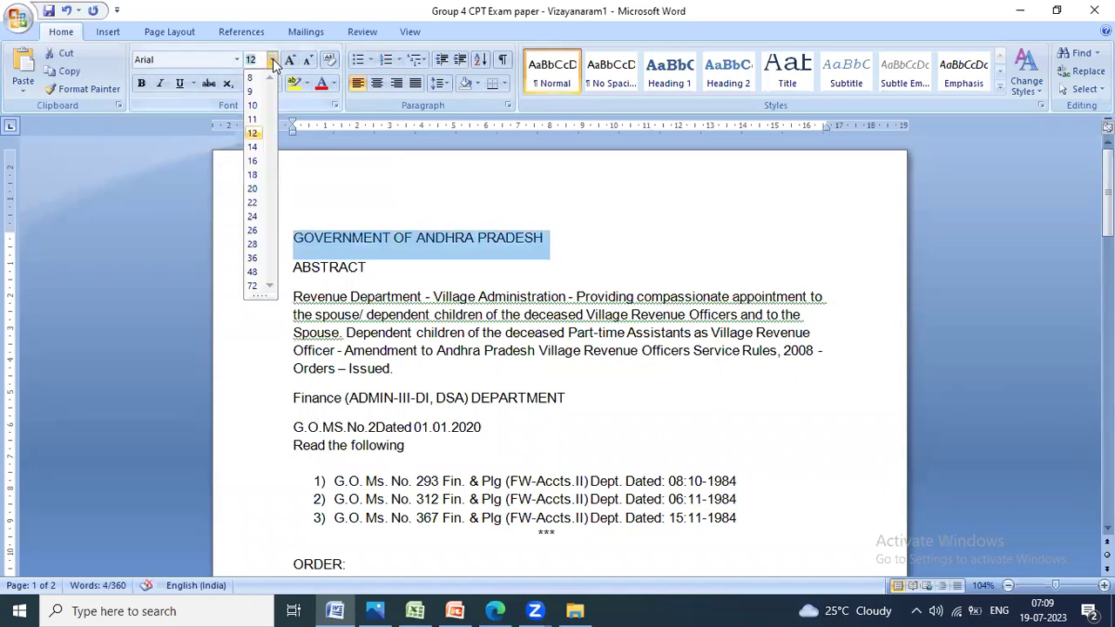
click(252, 146)
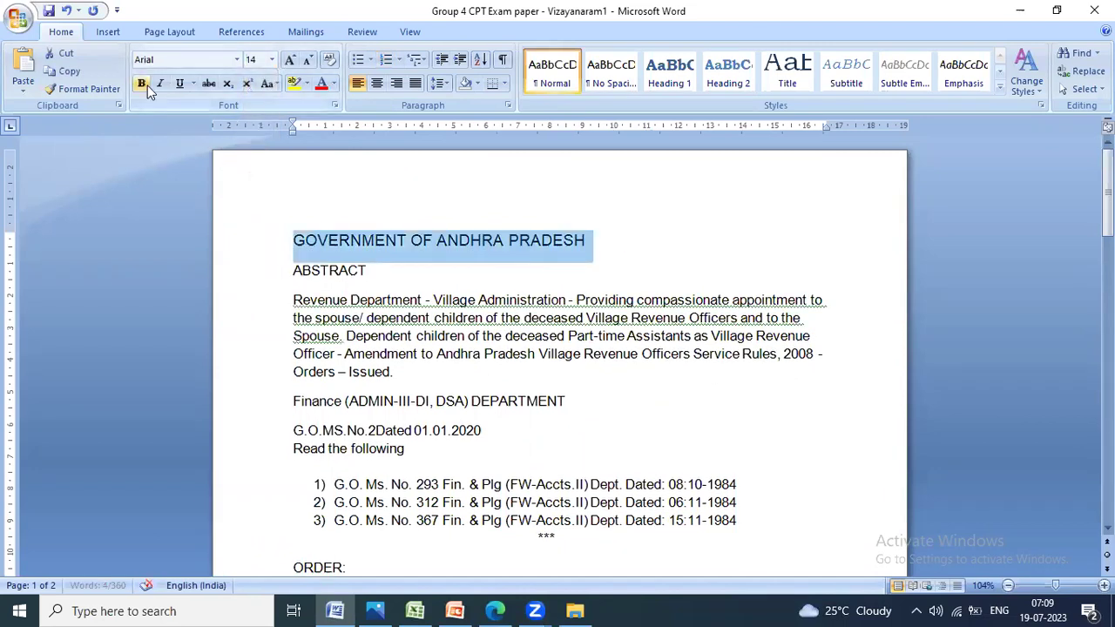
click(142, 84)
click(375, 610)
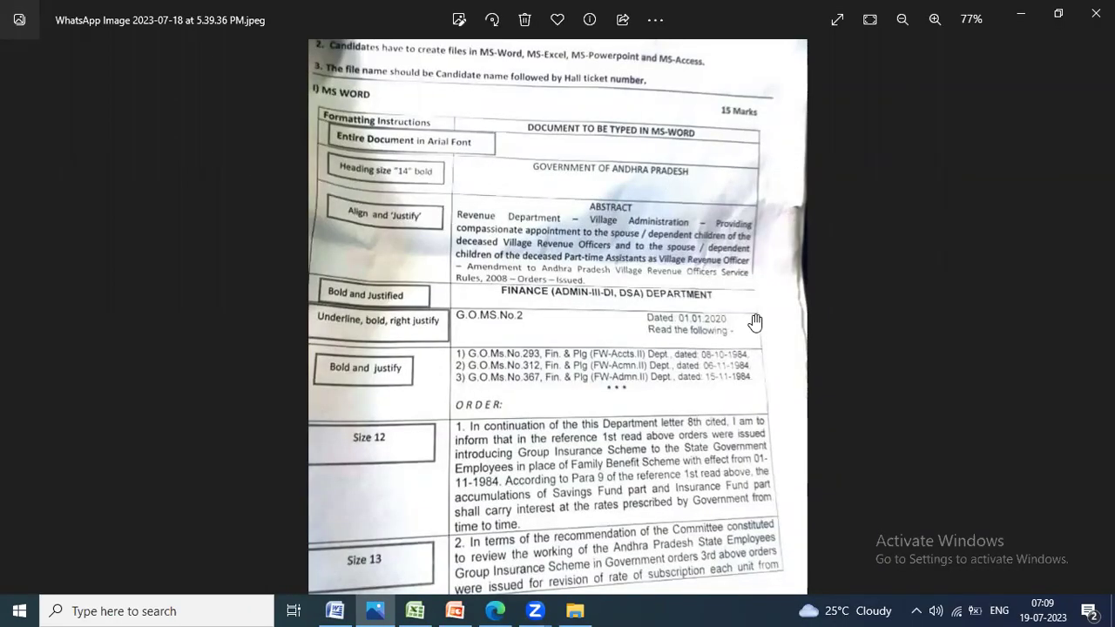
key(alt+Tab)
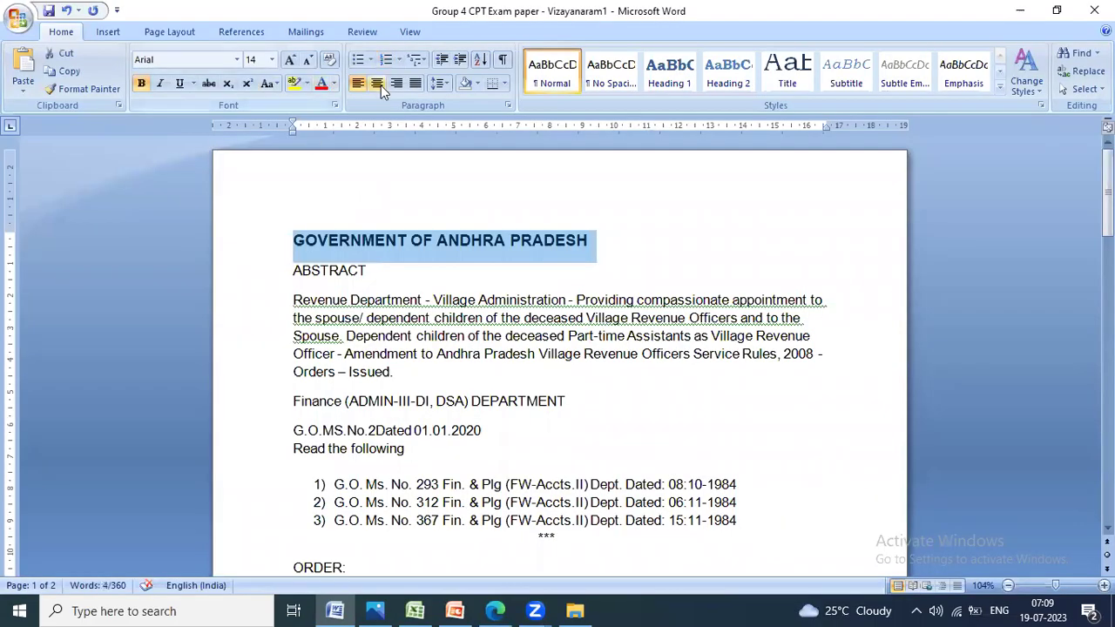
click(380, 85)
Step: Select the word ABSTRACT and check the exam paper for its formatting
mouse_move(367, 271)
mouse_down()
mouse_move(310, 261)
mouse_move(254, 270)
mouse_up()
key(shift+Home)
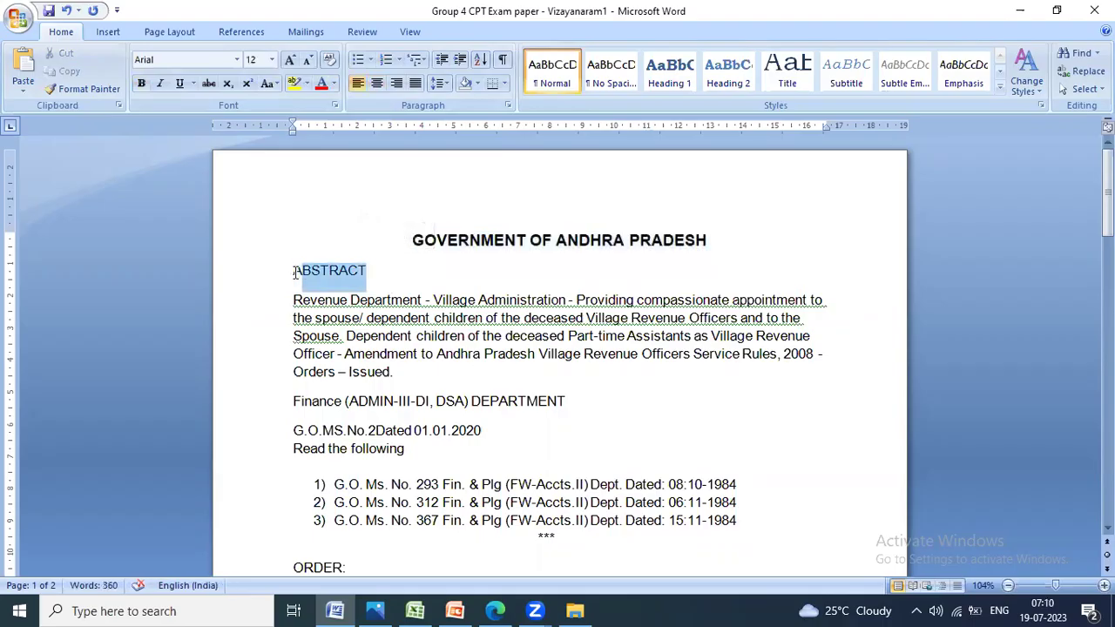
key(alt+Tab)
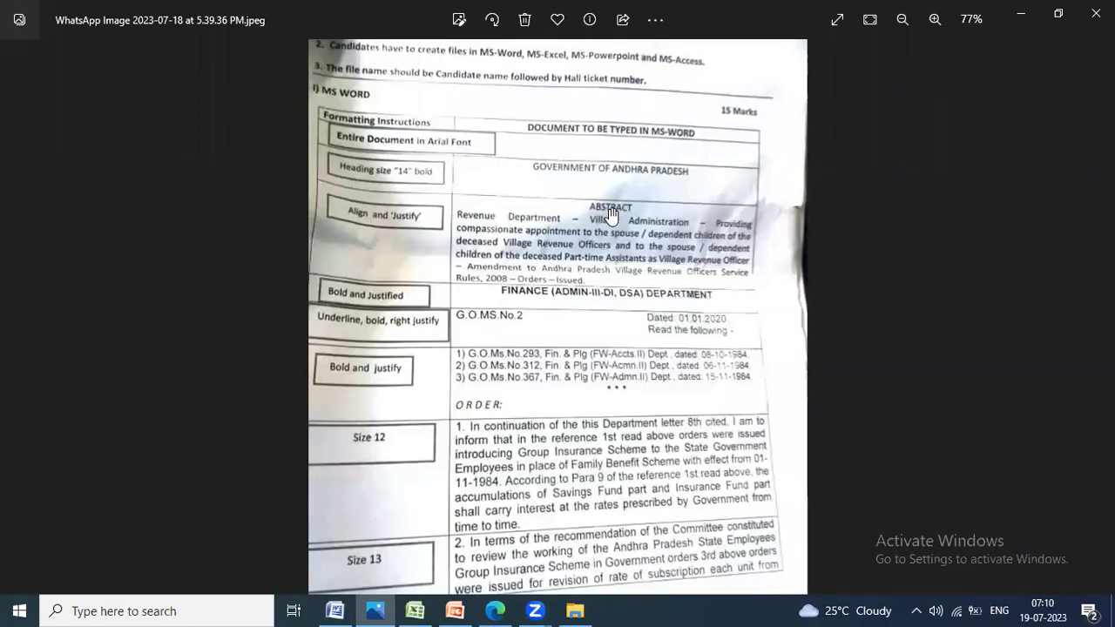
Step: Format ABSTRACT as 14-point bold and centre it
key(alt+Tab)
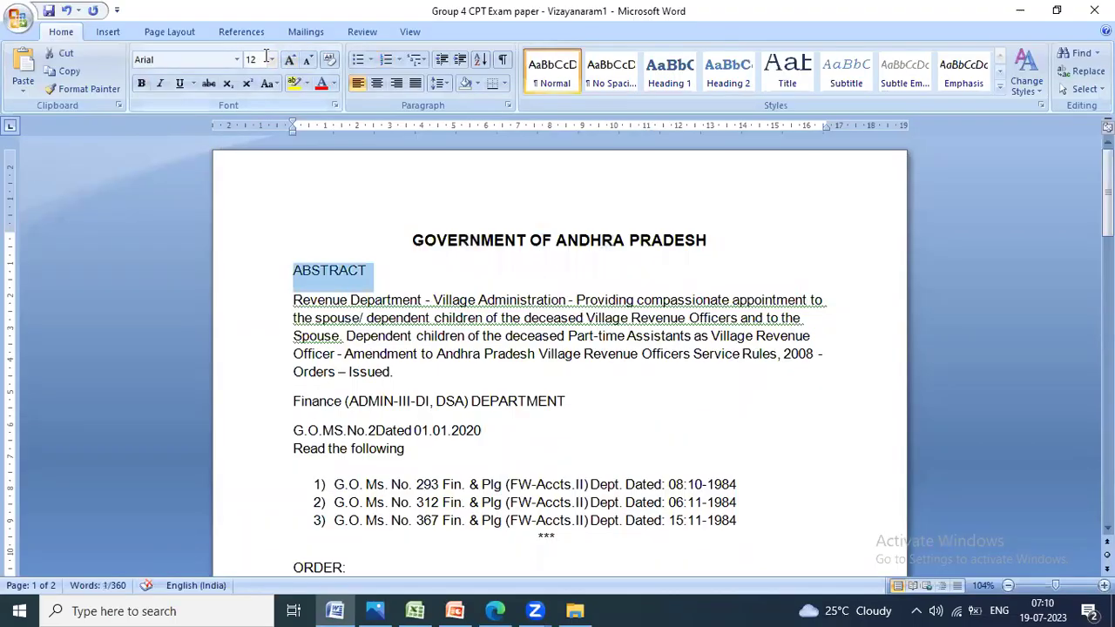
click(270, 59)
click(252, 147)
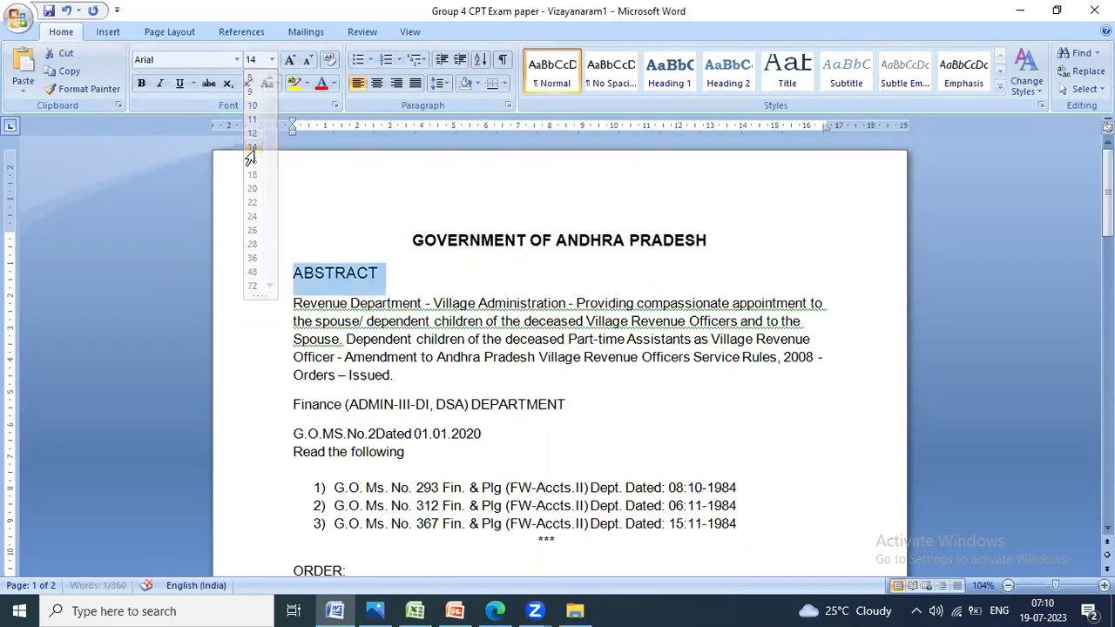
click(140, 82)
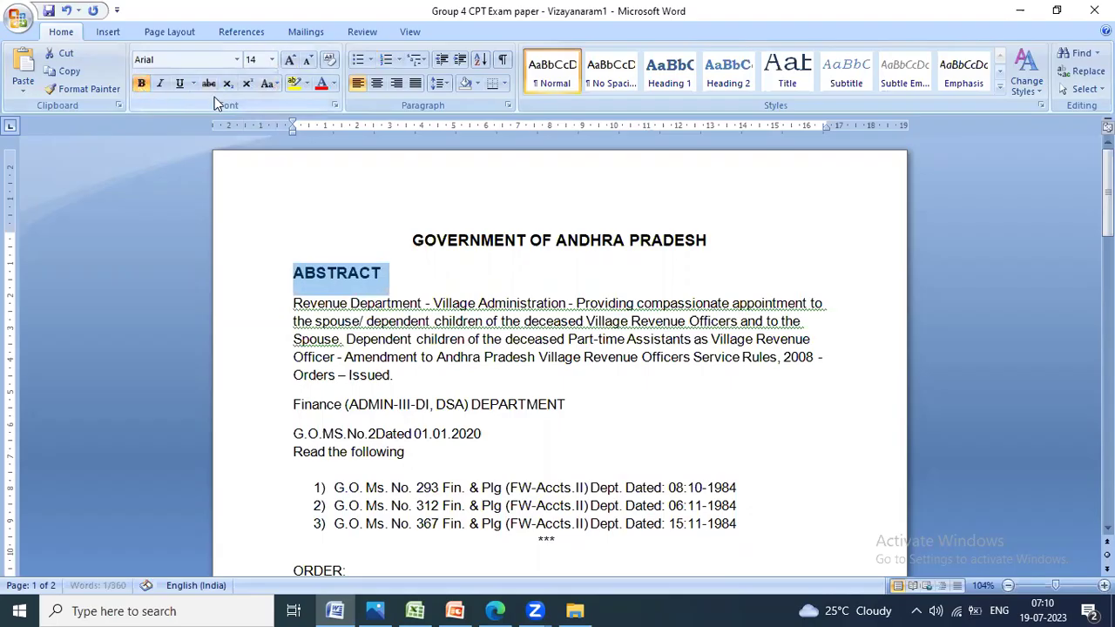
click(371, 83)
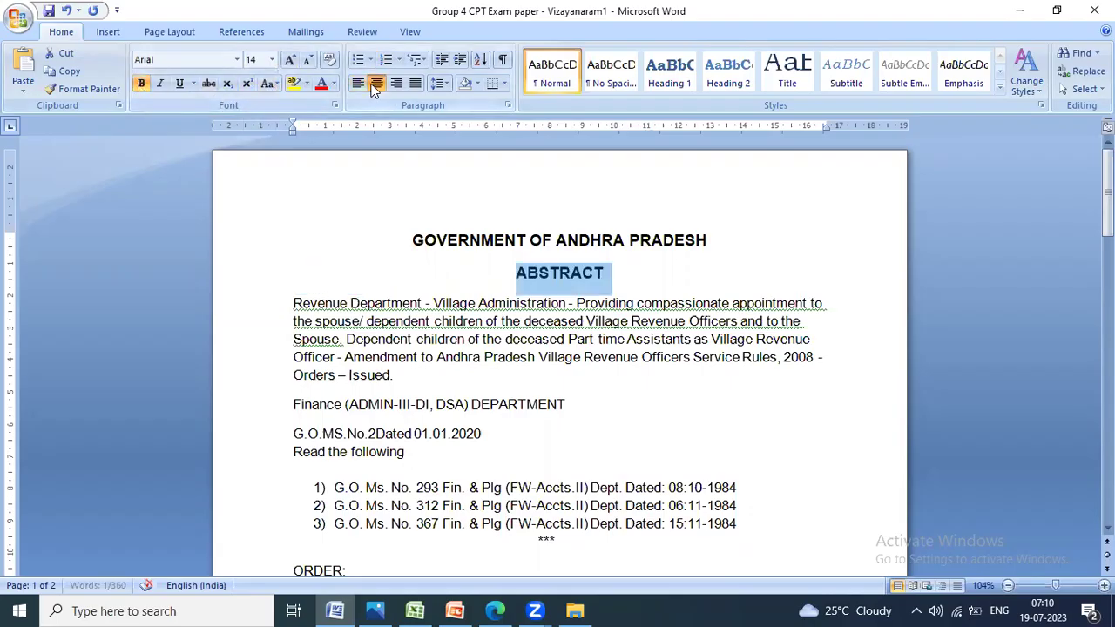
click(608, 277)
Step: Browse the exam-paper photo to find the next formatting instructions
key(alt+Tab)
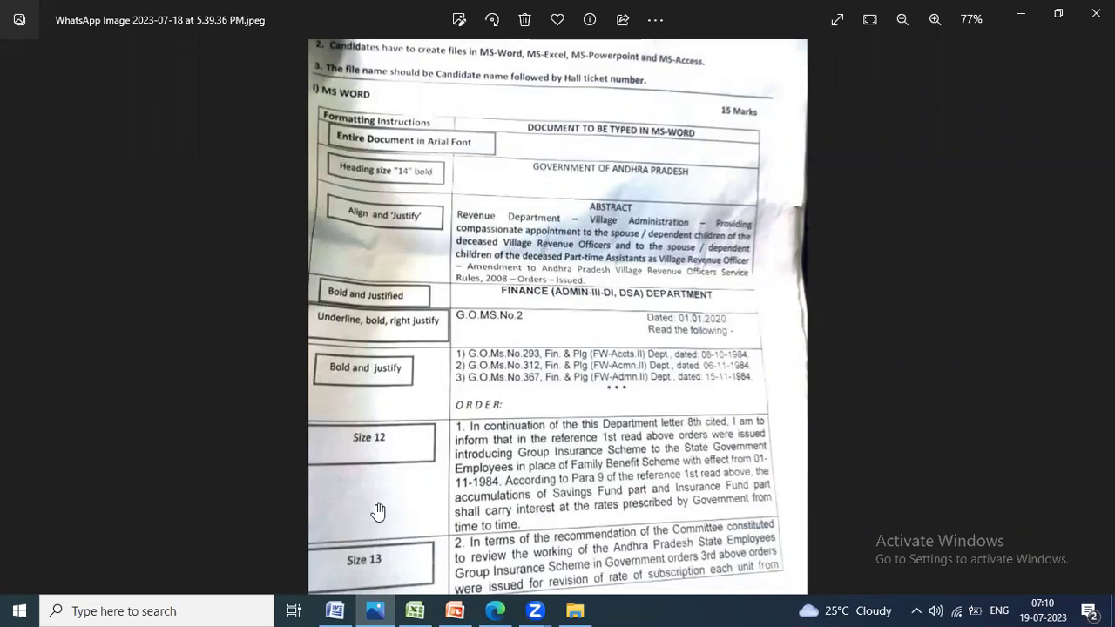
scroll(373, 510, down, 2)
scroll(426, 436, down, 1)
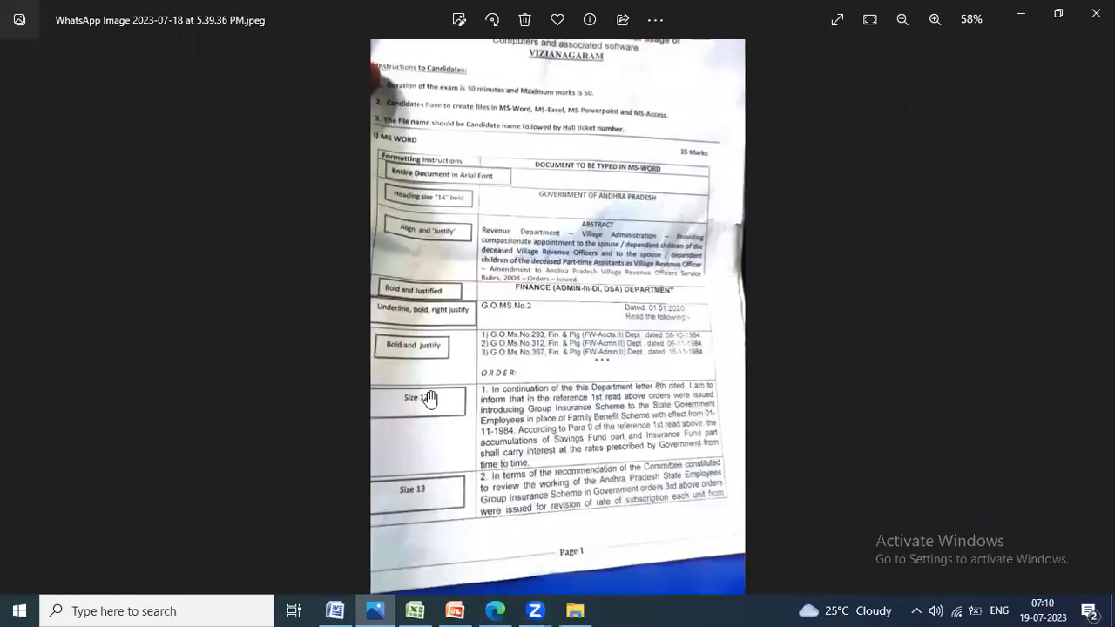
drag(496, 261, 477, 317)
scroll(477, 317, up, 2)
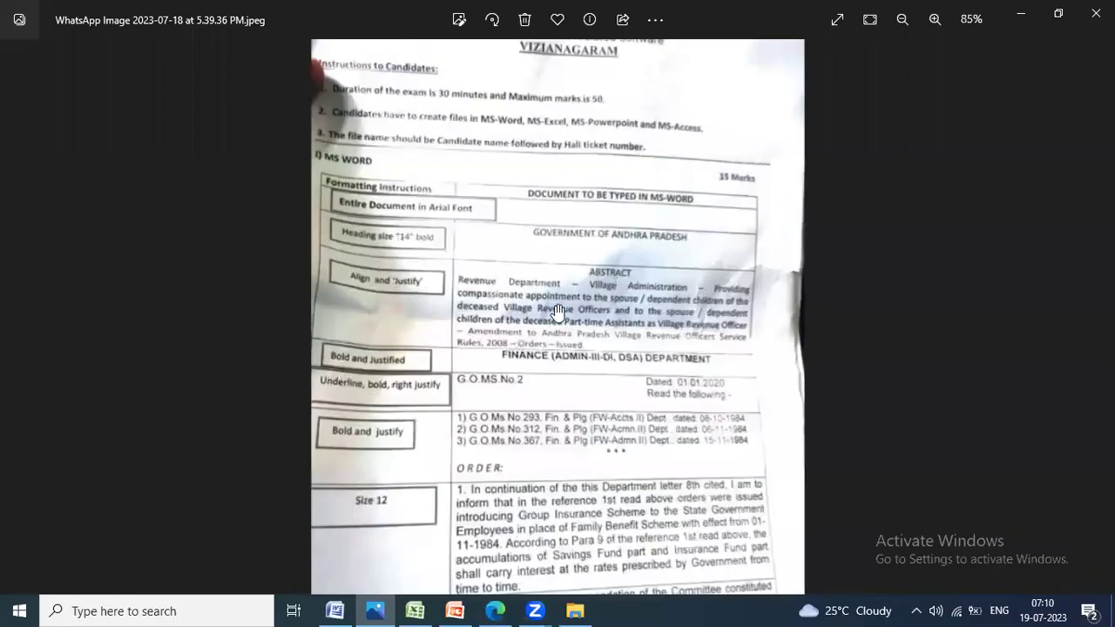
scroll(566, 304, up, 1)
scroll(629, 308, up, 1)
drag(634, 313, 536, 267)
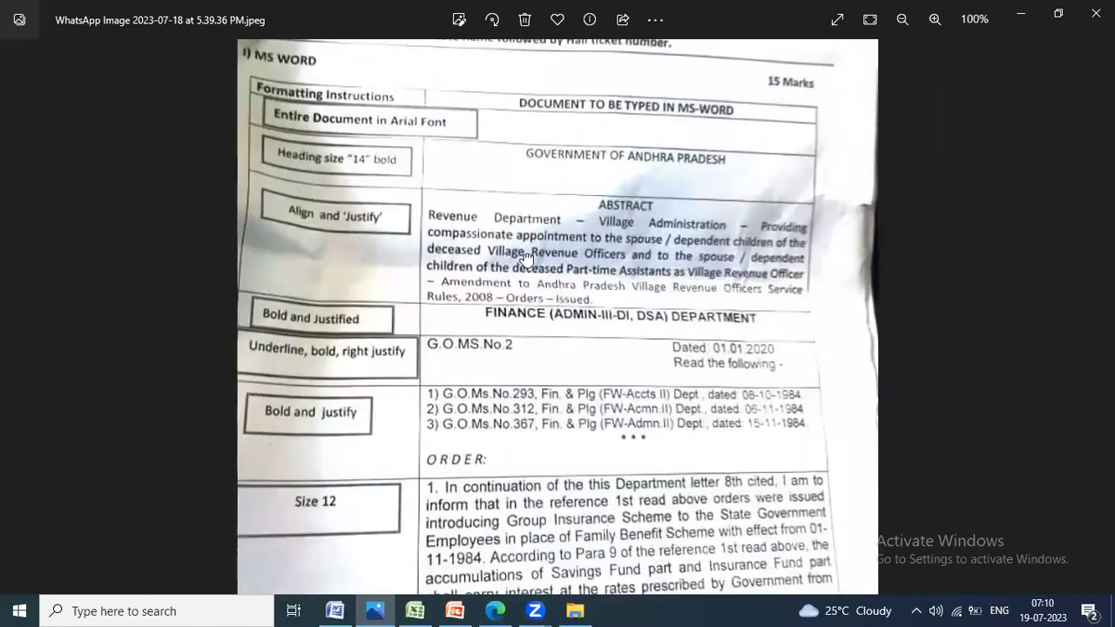
key(alt+Tab)
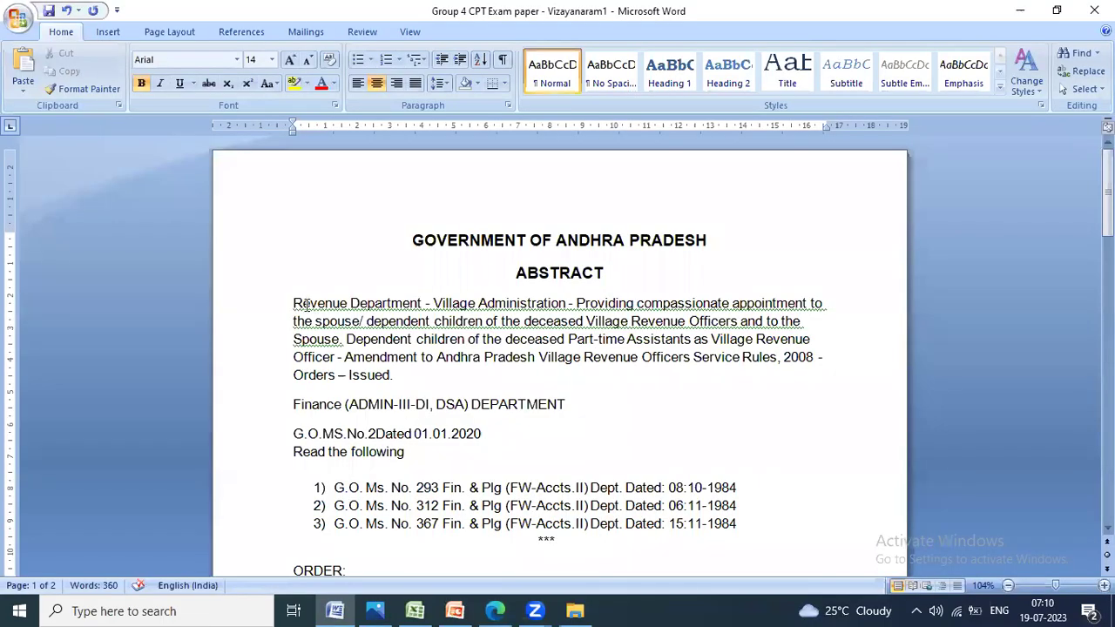
Step: Keep the Revenue Department paragraph at size 12 and justify it
drag(295, 303, 393, 375)
click(271, 60)
click(270, 62)
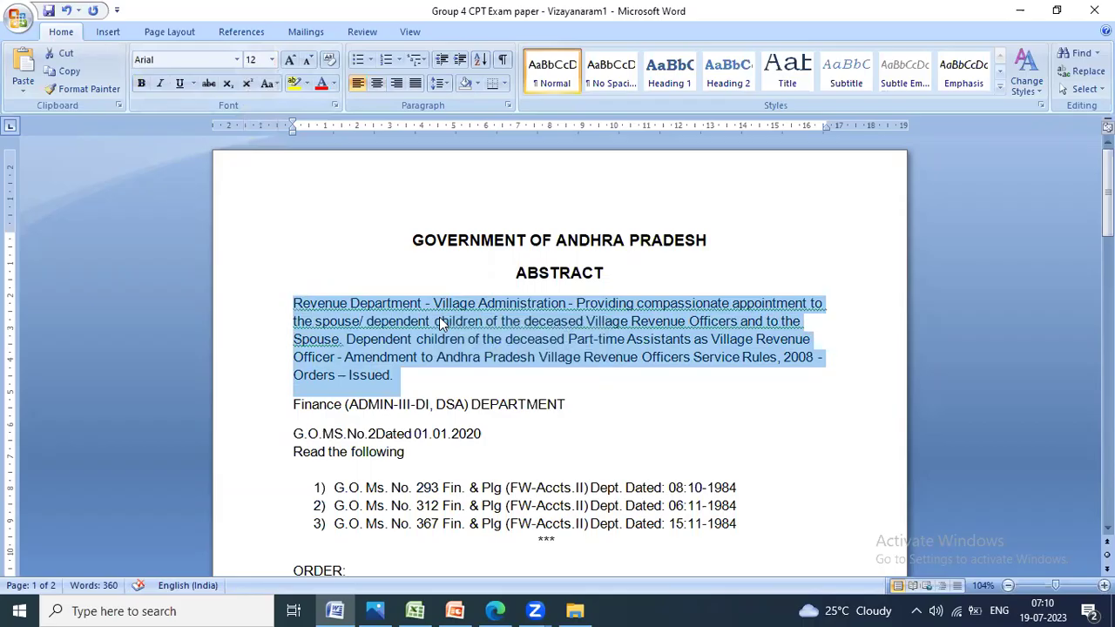
key(alt+Tab)
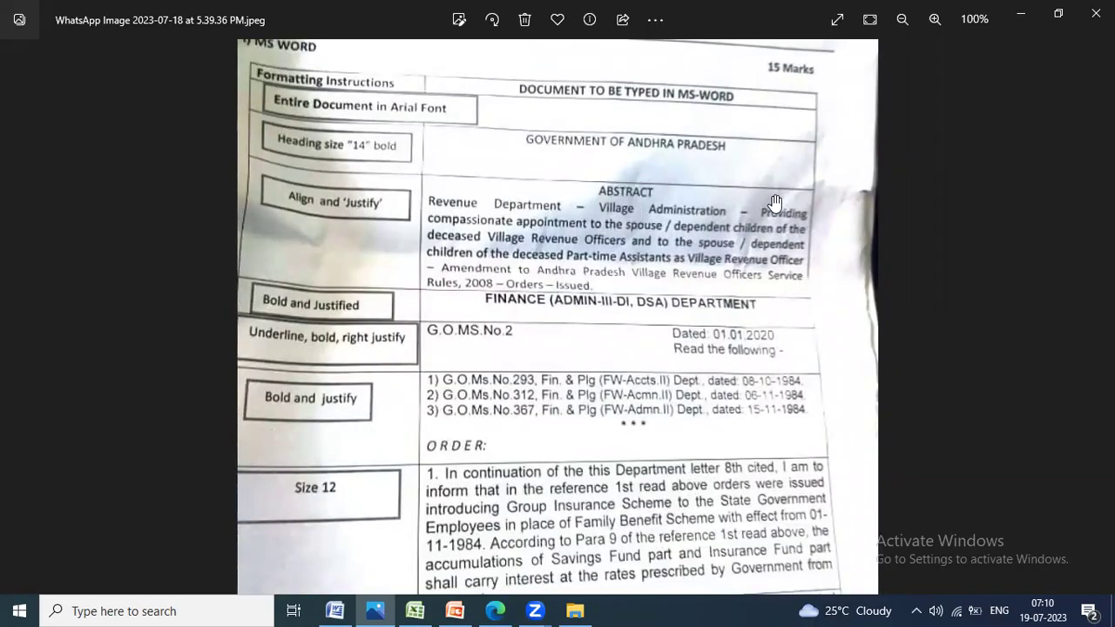
key(alt+Tab)
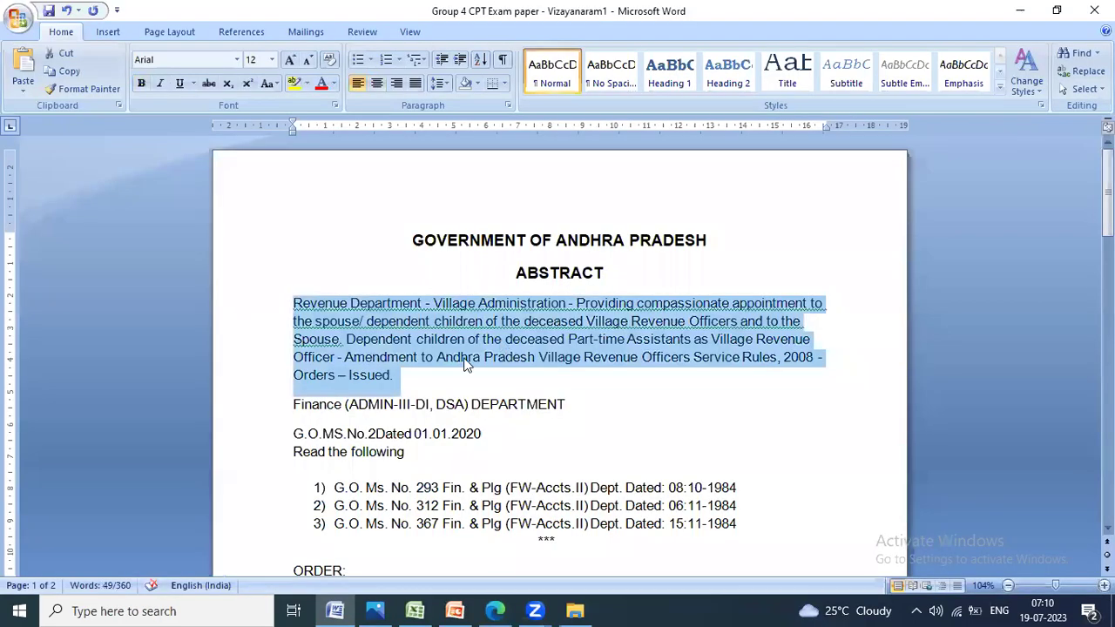
click(414, 84)
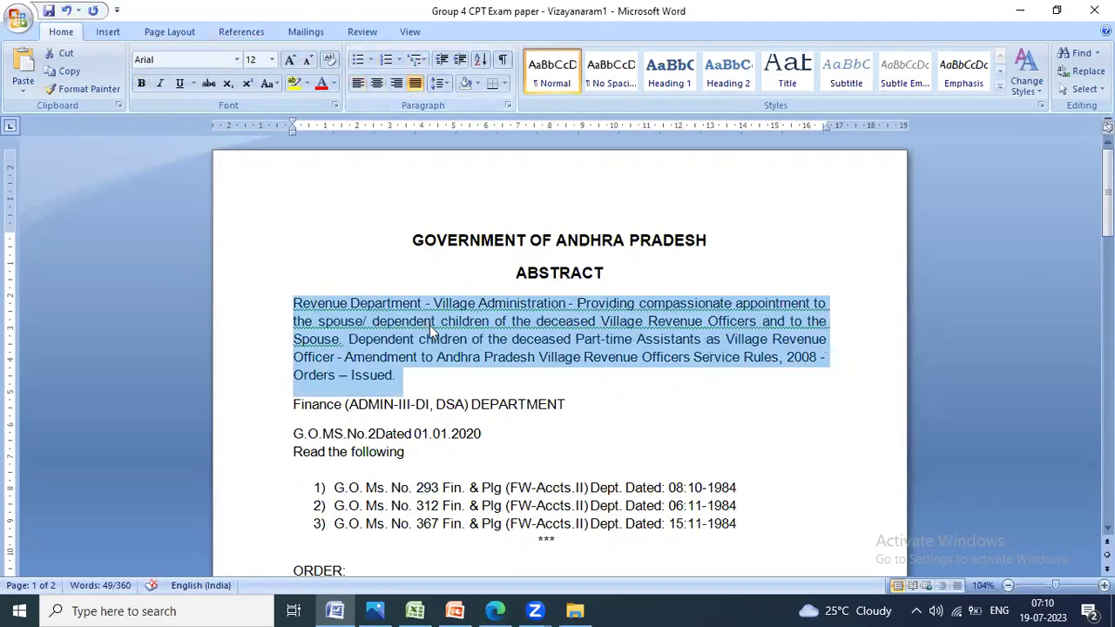
scroll(429, 325, down, 2)
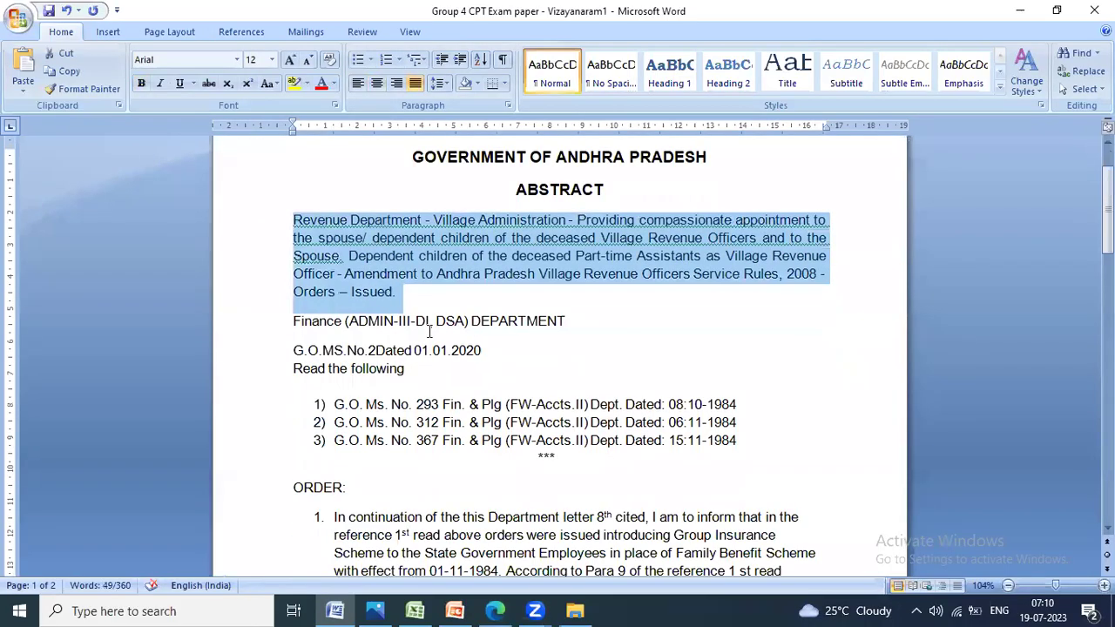
Step: Make the Finance (ADMIN-III-DI, DSA) DEPARTMENT line bold, 14-point and centred
key(alt+Tab)
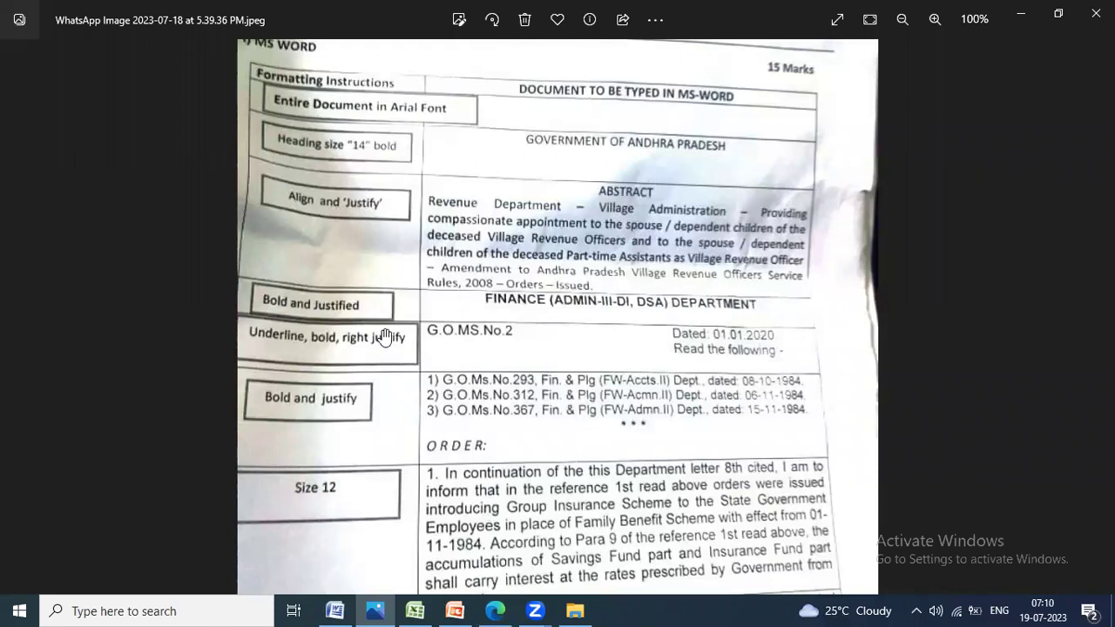
key(alt+Tab)
drag(581, 319, 297, 326)
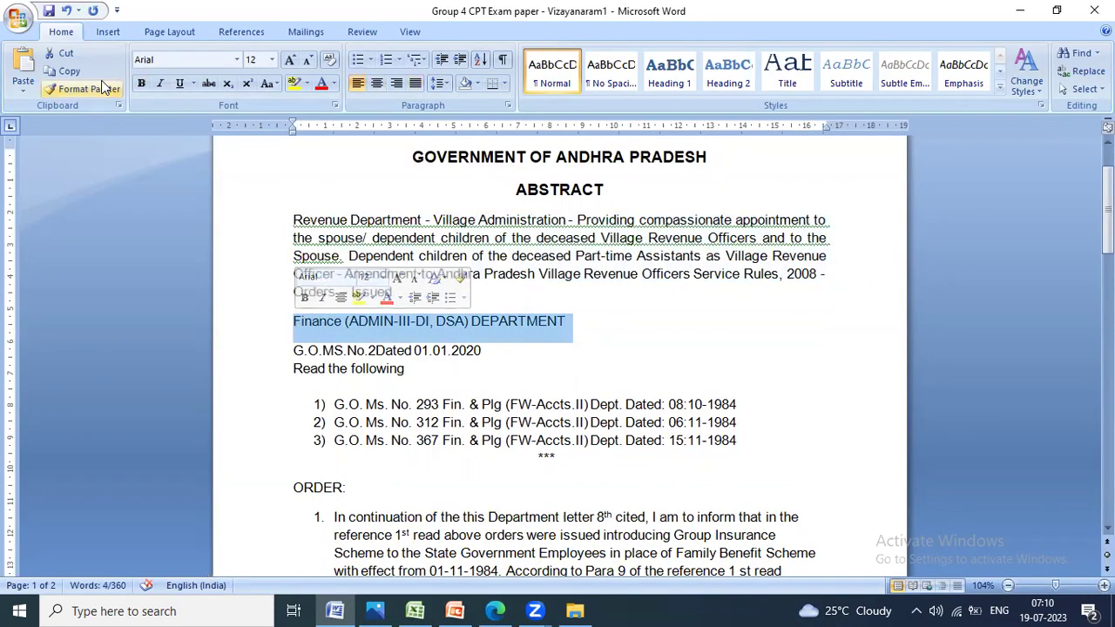
click(141, 83)
click(271, 59)
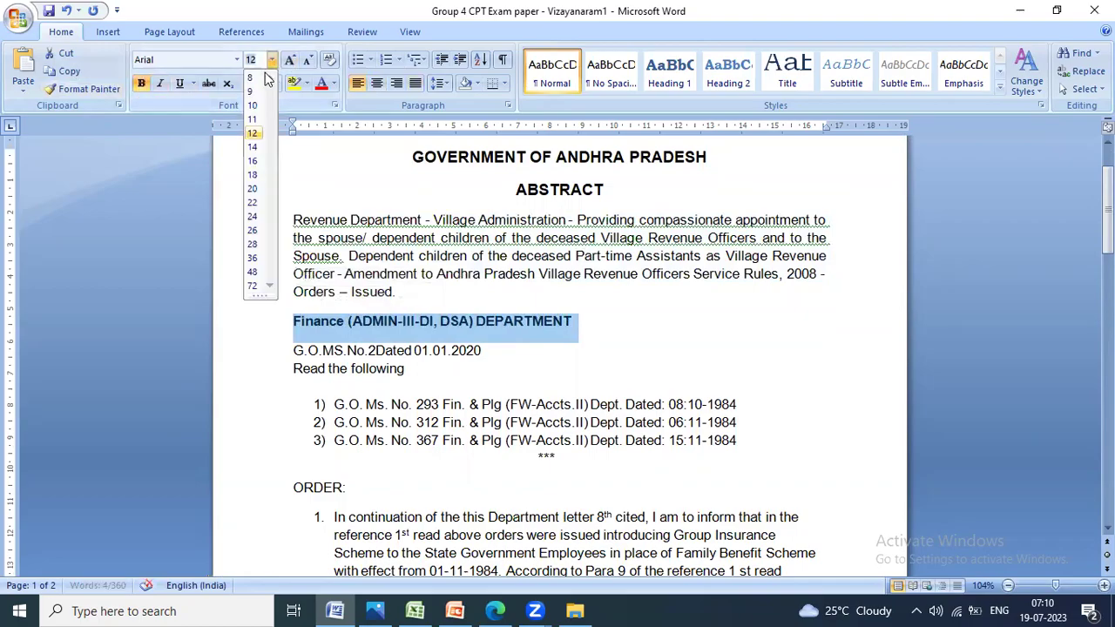
click(253, 147)
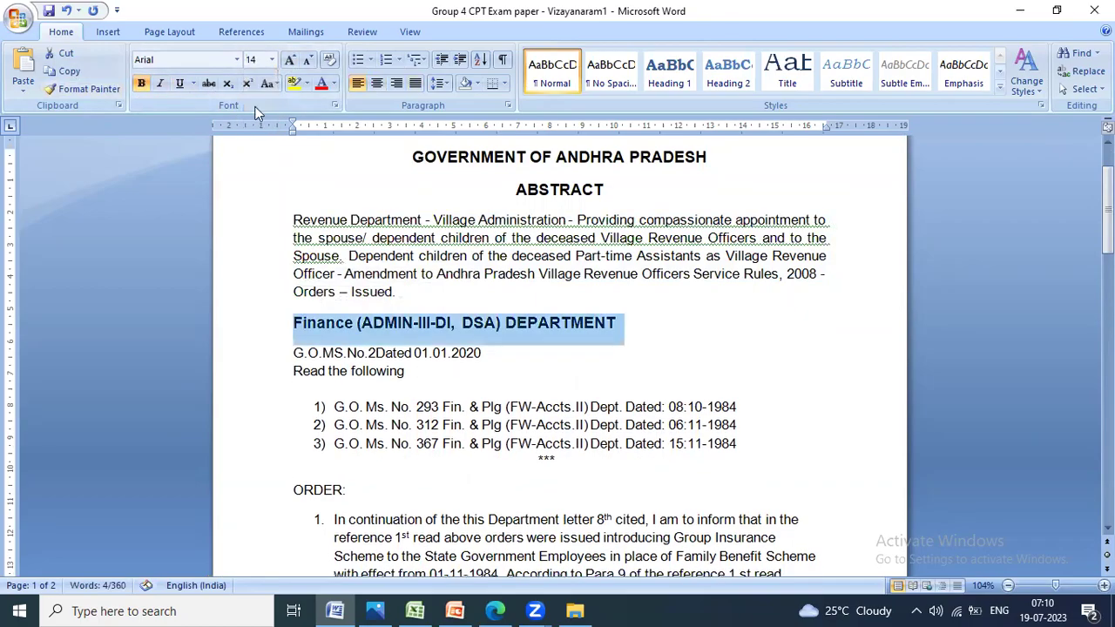
click(377, 82)
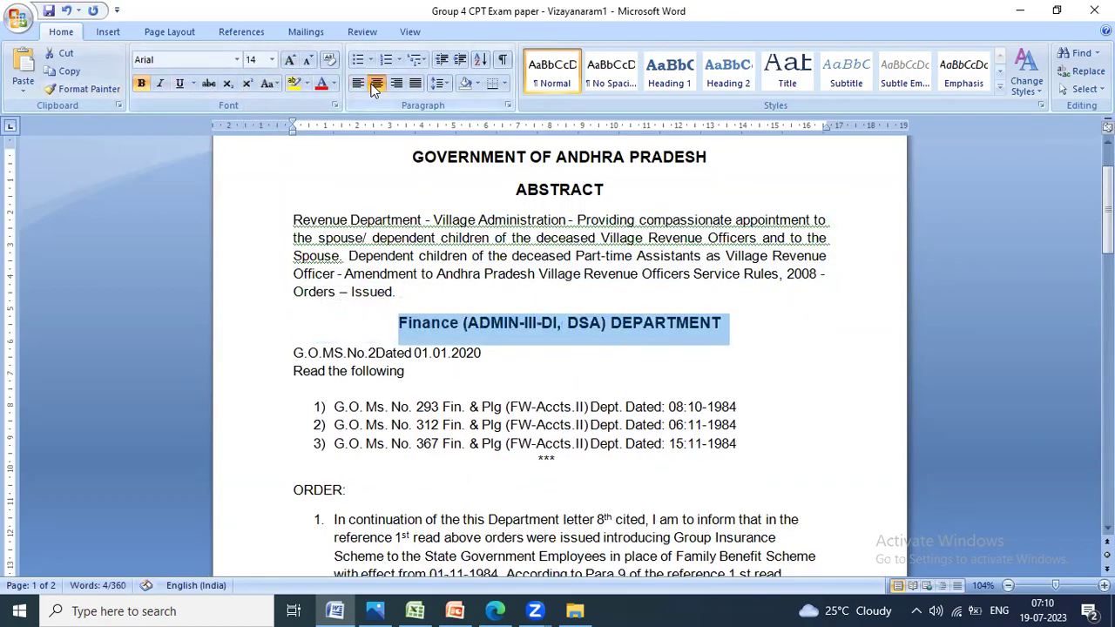
Step: Place the cursor on the G.O.MS.No.2 line and check the photo for its layout
click(512, 356)
key(alt+Tab)
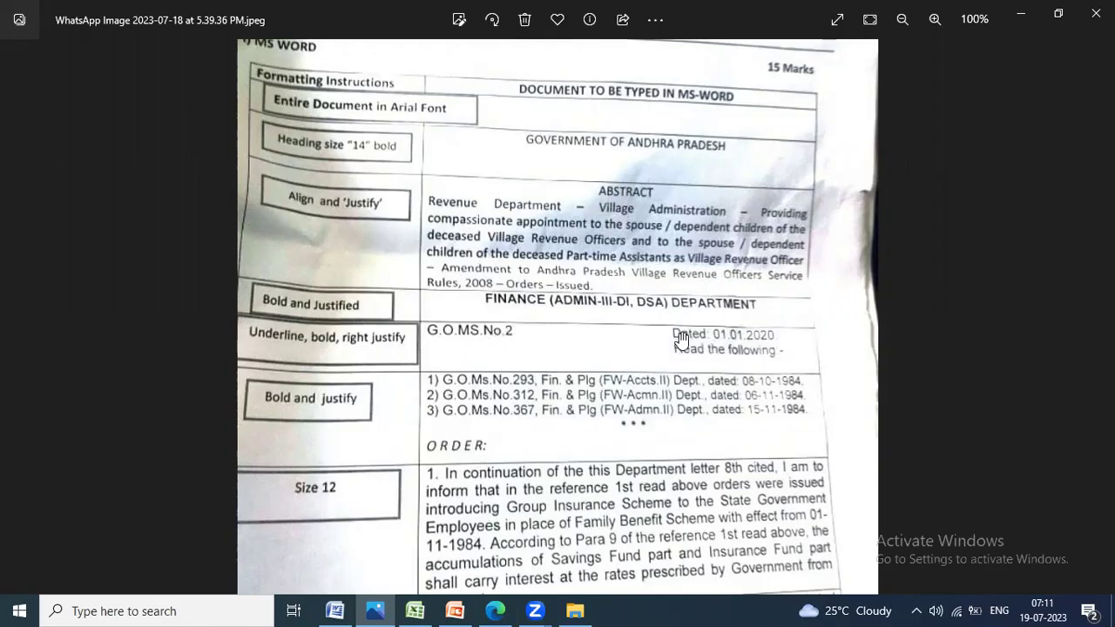
key(alt+Tab)
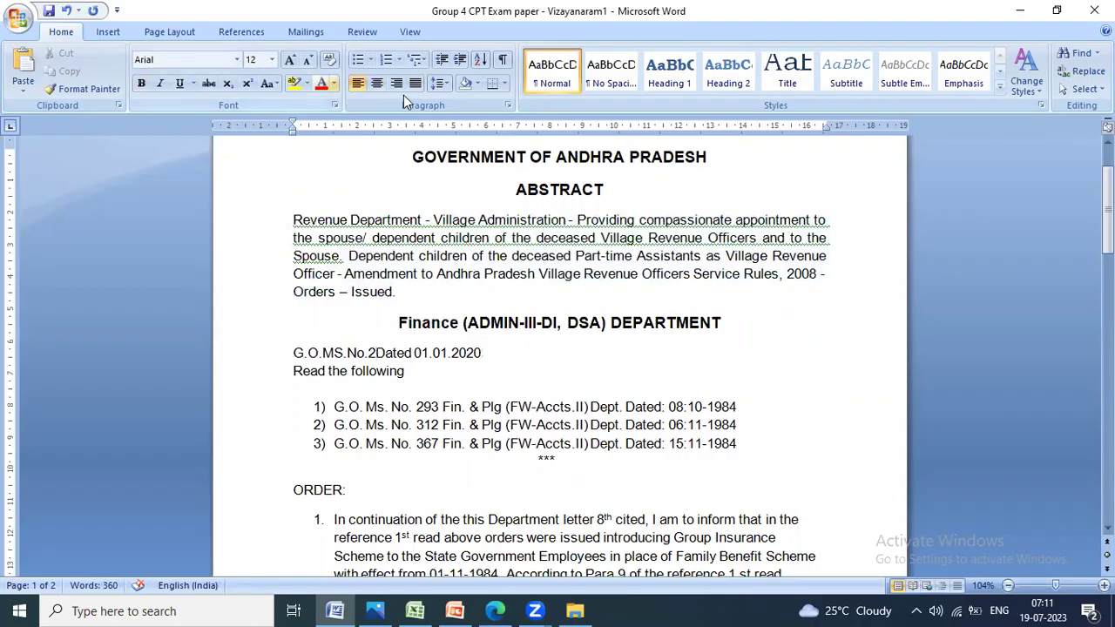
Step: Centre the G.O.MS.No.2 line and space Dated 01.01.2020 apart from it
click(374, 86)
key(Tab)
key(Tab)
key(Tab)
key(Tab)
key(Tab)
key(Tab)
key(Tab)
key(Tab)
key(Tab)
key(BackSpace)
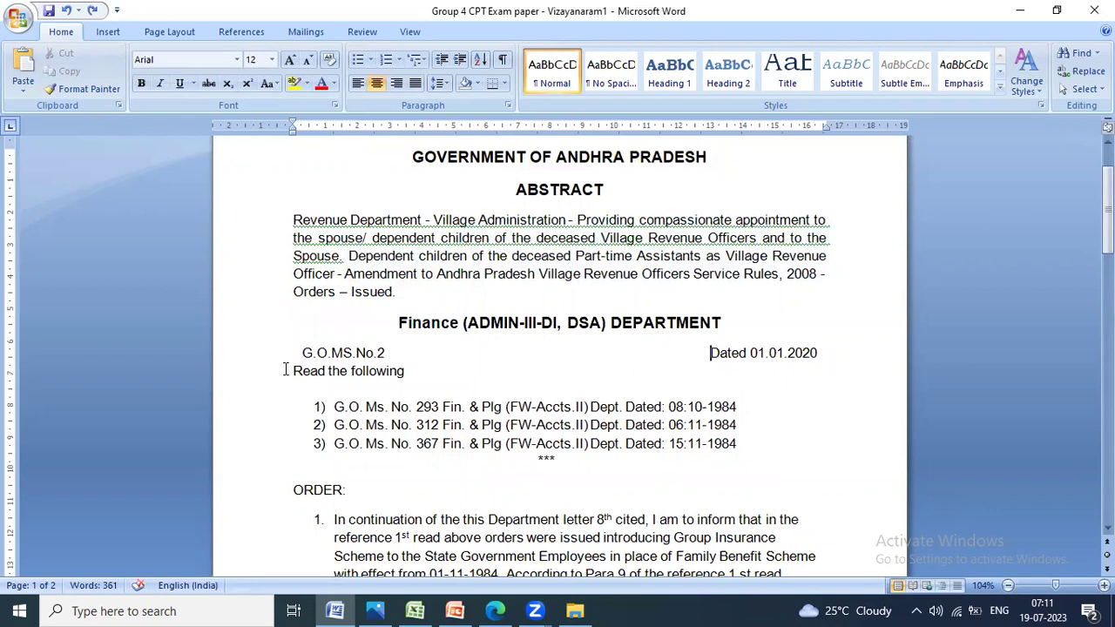
Step: Right-align 'Read the following' and centre the Dated 01.01.2020 line
click(285, 369)
key(alt+Tab)
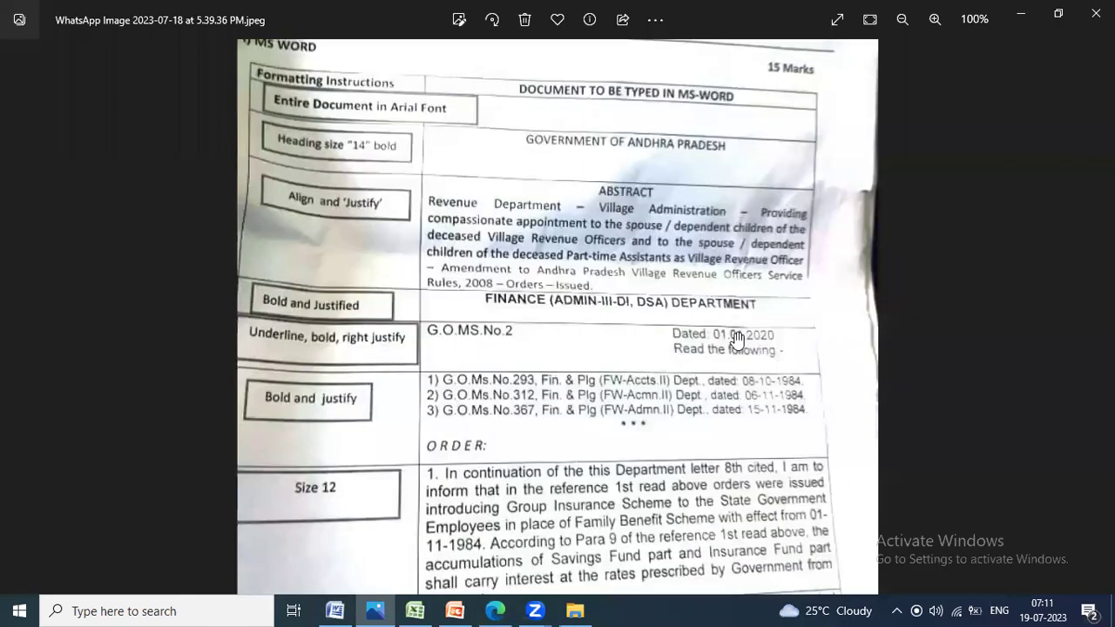
key(alt+Tab)
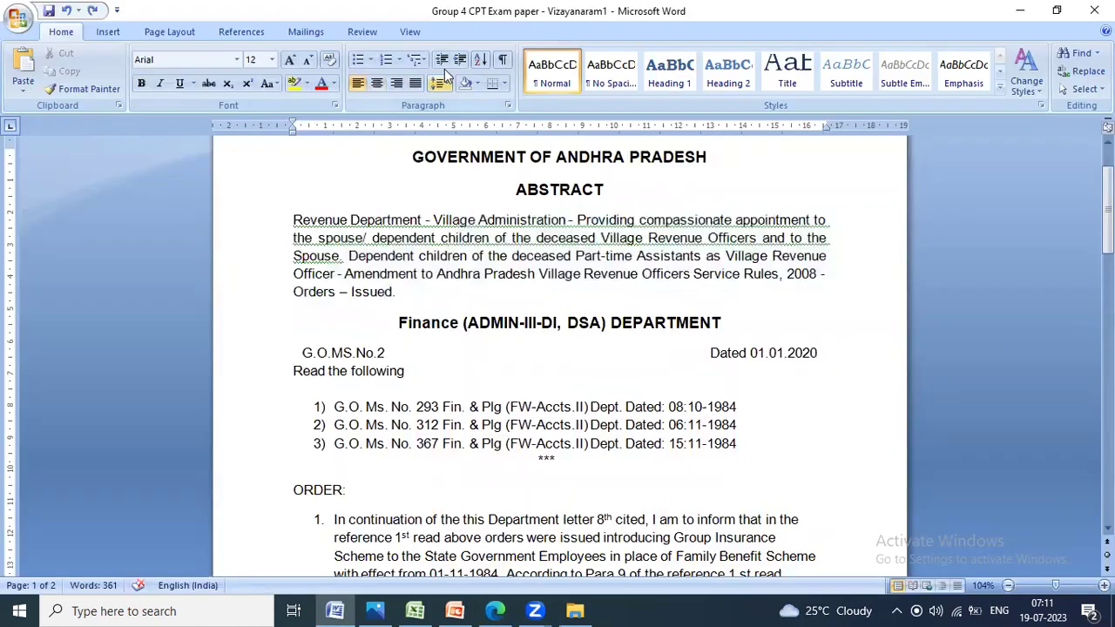
click(398, 82)
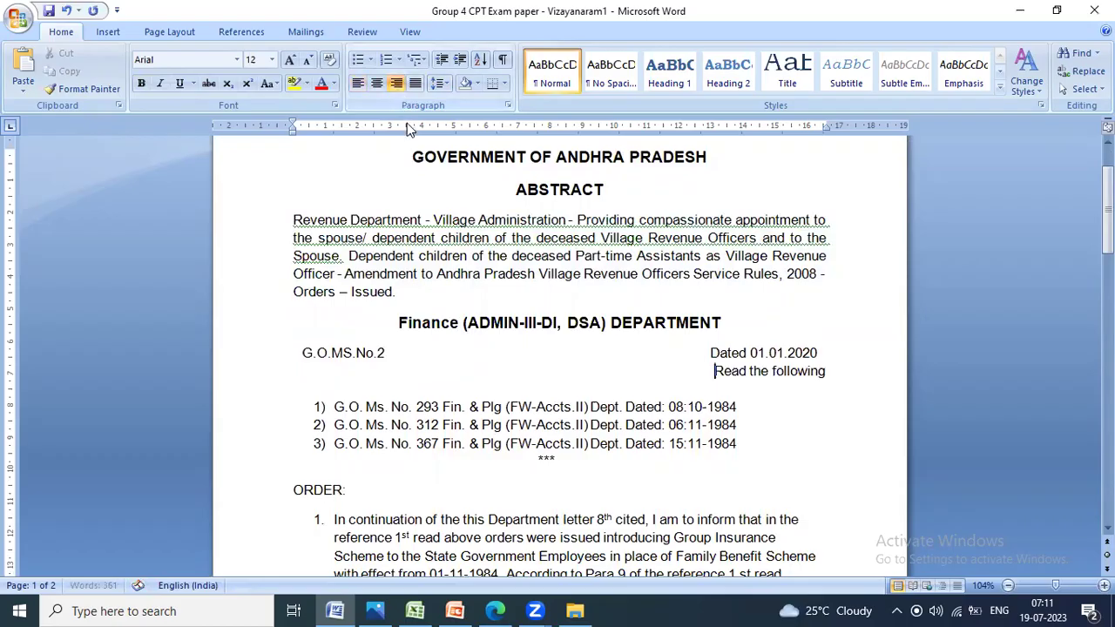
scroll(676, 396, down, 2)
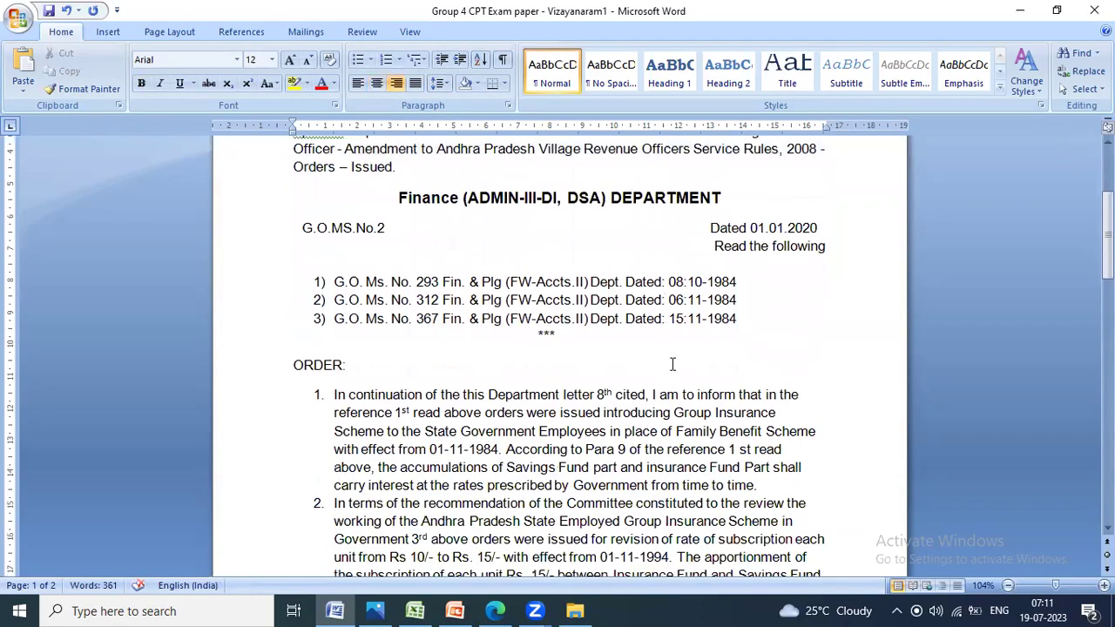
click(704, 230)
key(ctrl+e)
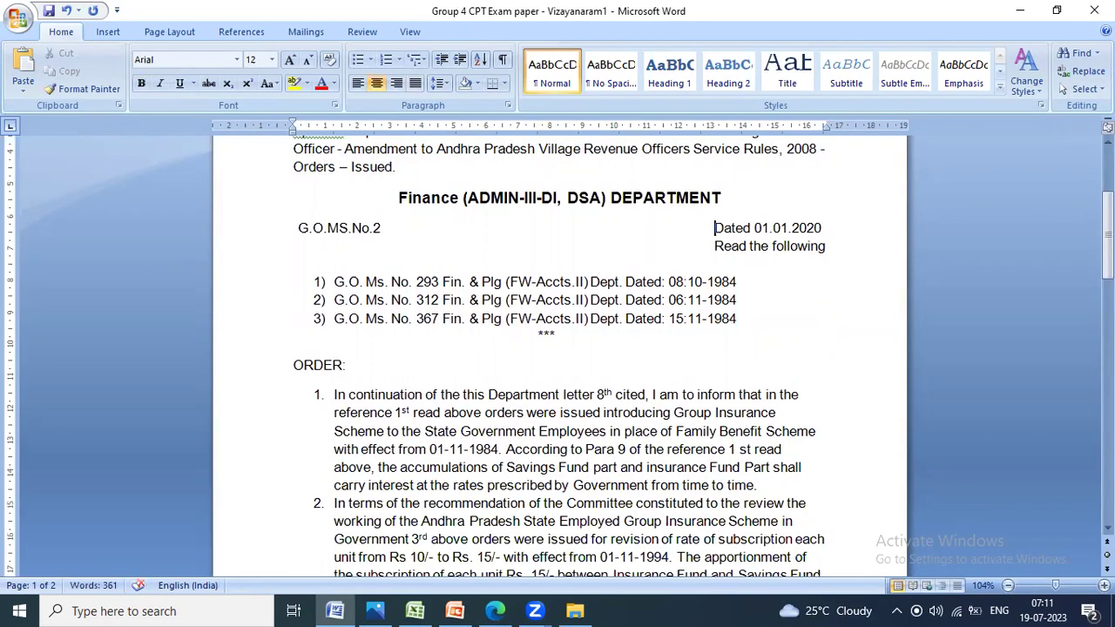
key(alt+Tab)
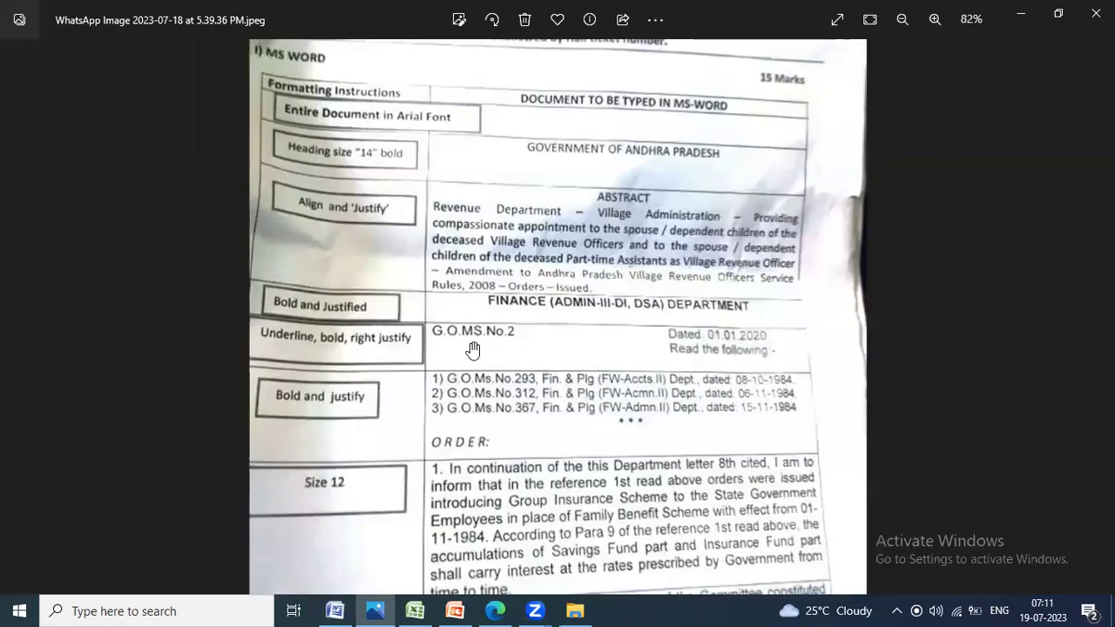
drag(535, 378, 503, 224)
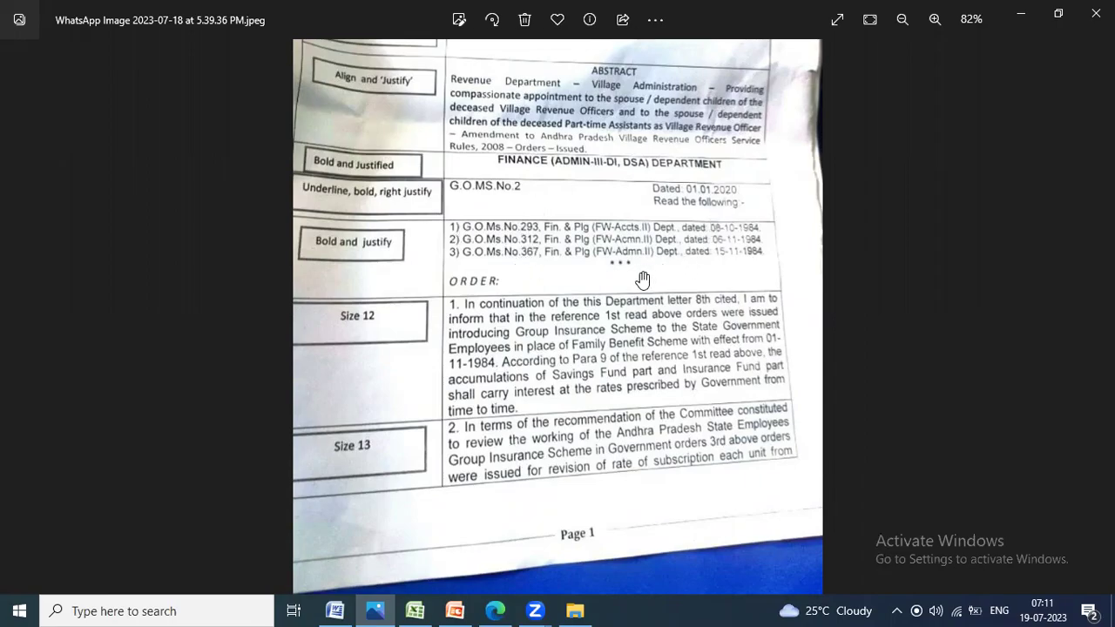
key(alt+Tab)
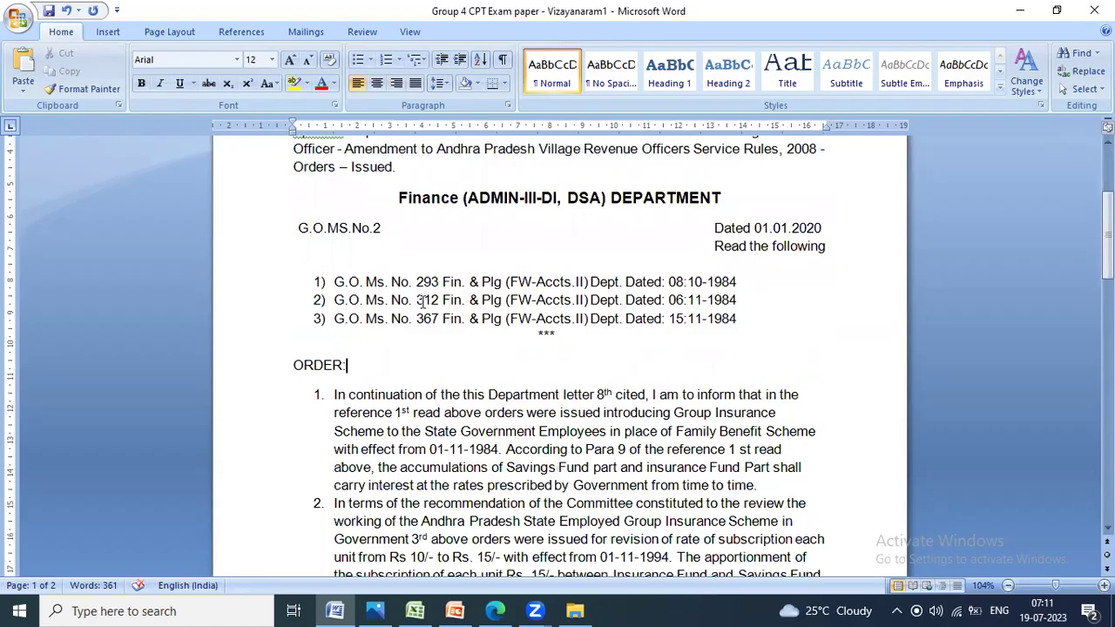
double_click(427, 281)
click(430, 319)
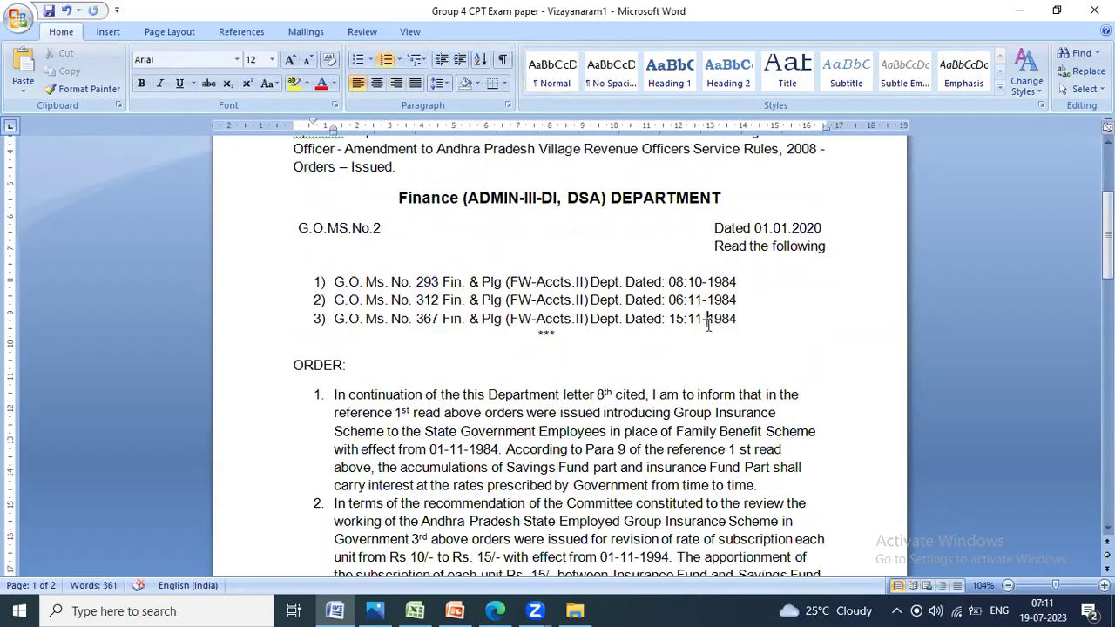
key(alt+Tab)
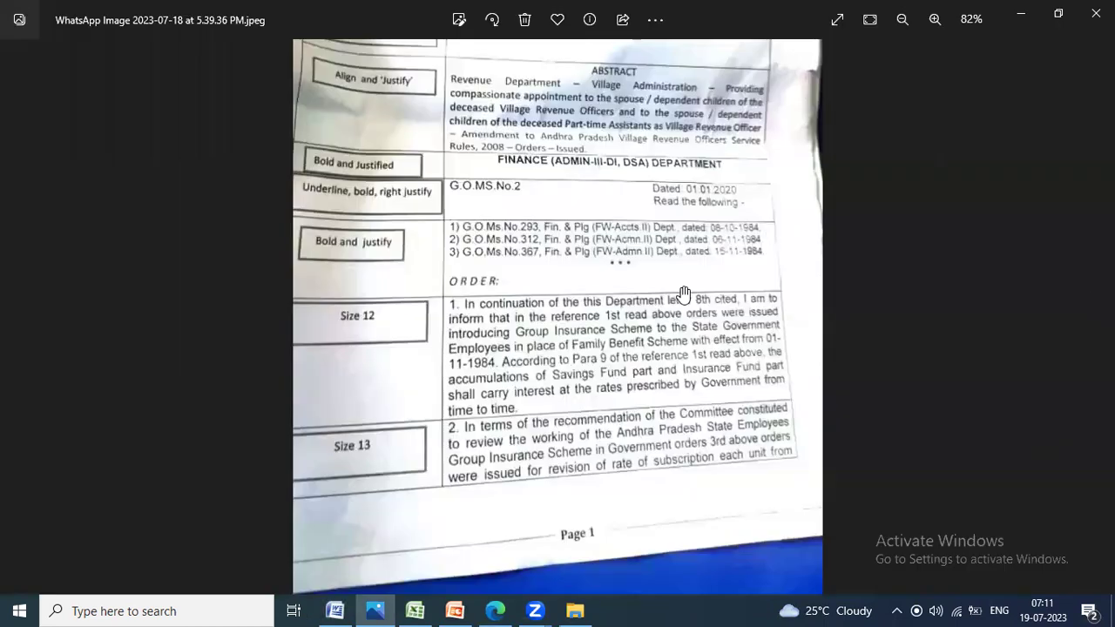
key(alt+Tab)
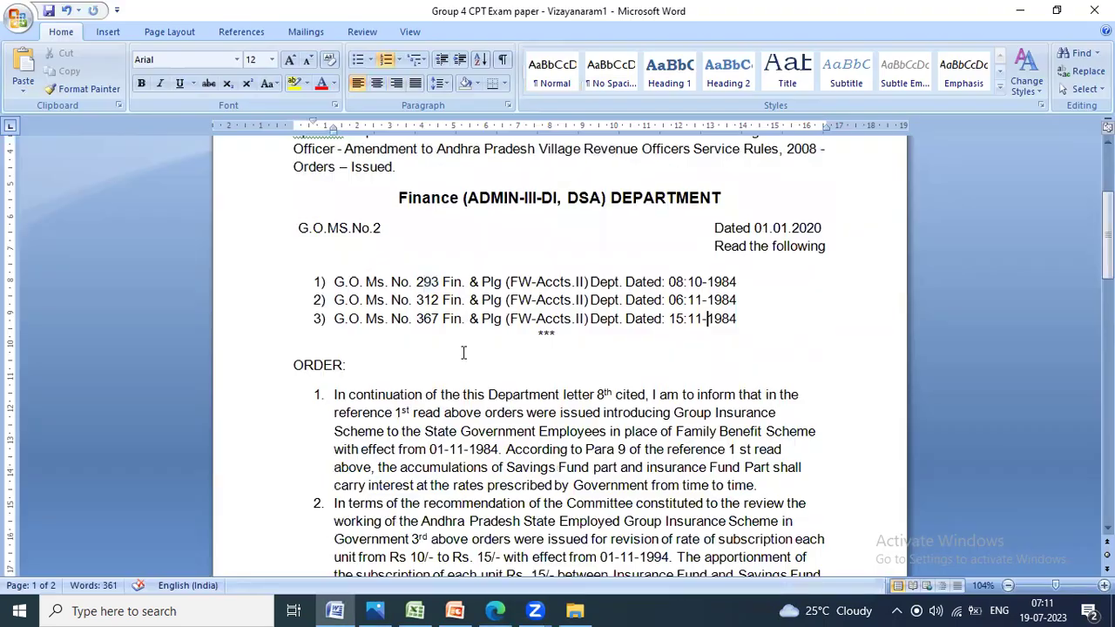
double_click(547, 338)
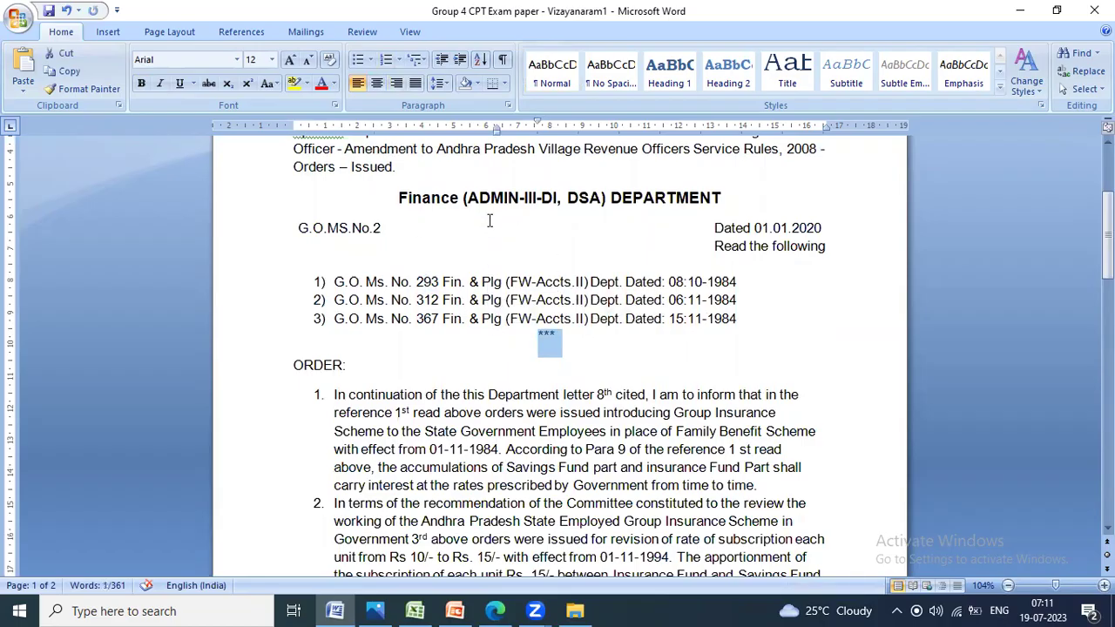
click(631, 351)
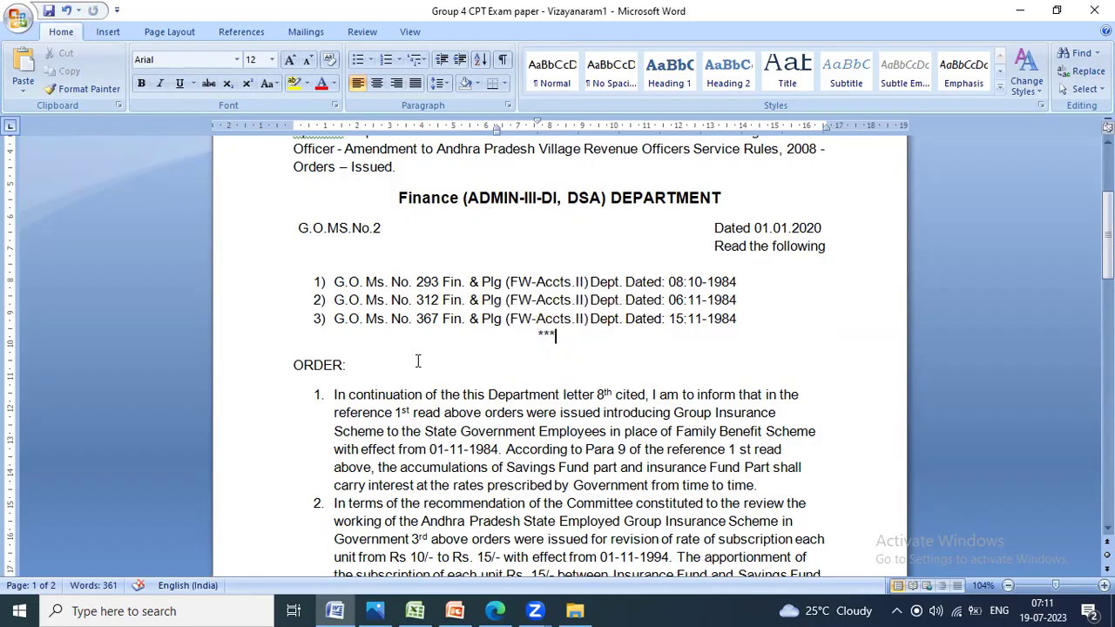
key(alt+Tab)
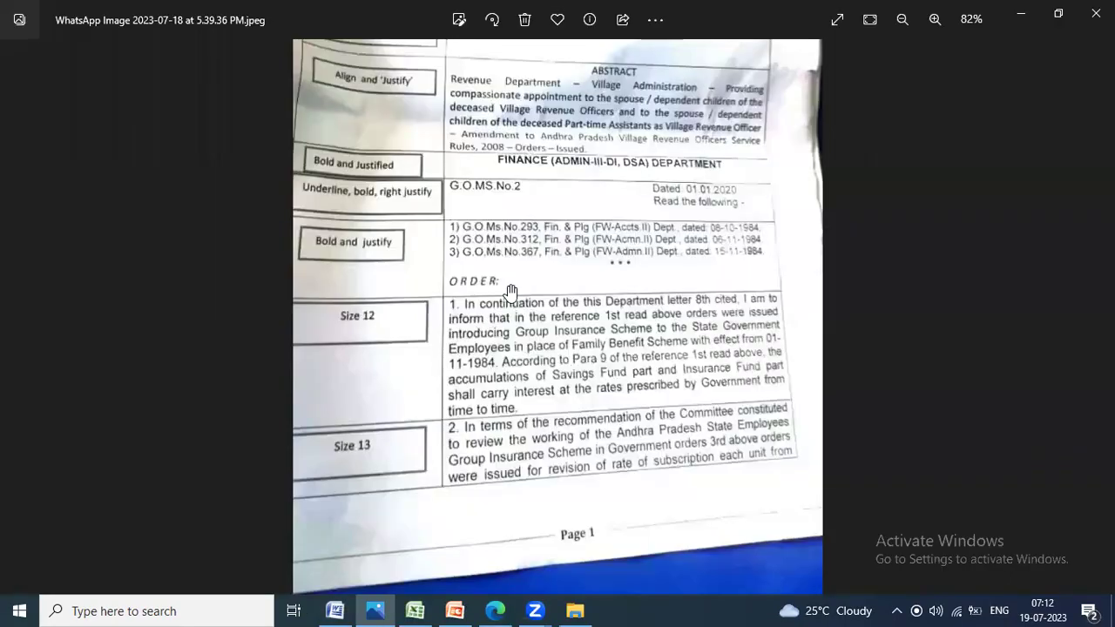
key(alt+Tab)
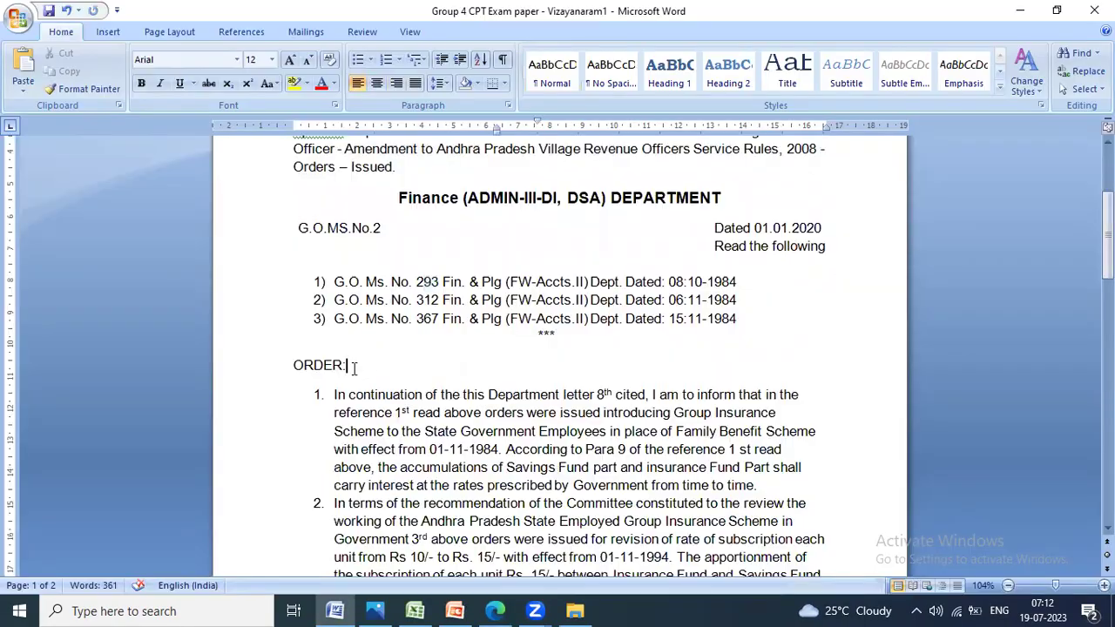
double_click(352, 368)
key(alt+Tab)
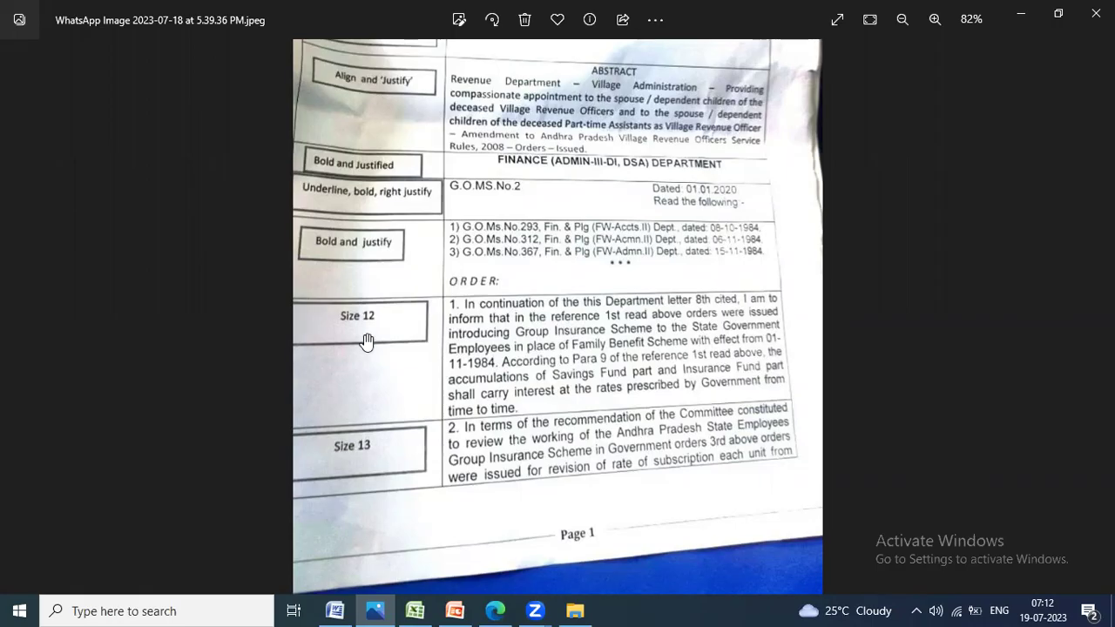
key(alt+Tab)
Step: Justify numbered paragraph 1 of the ORDER across both margins
drag(333, 271, 778, 364)
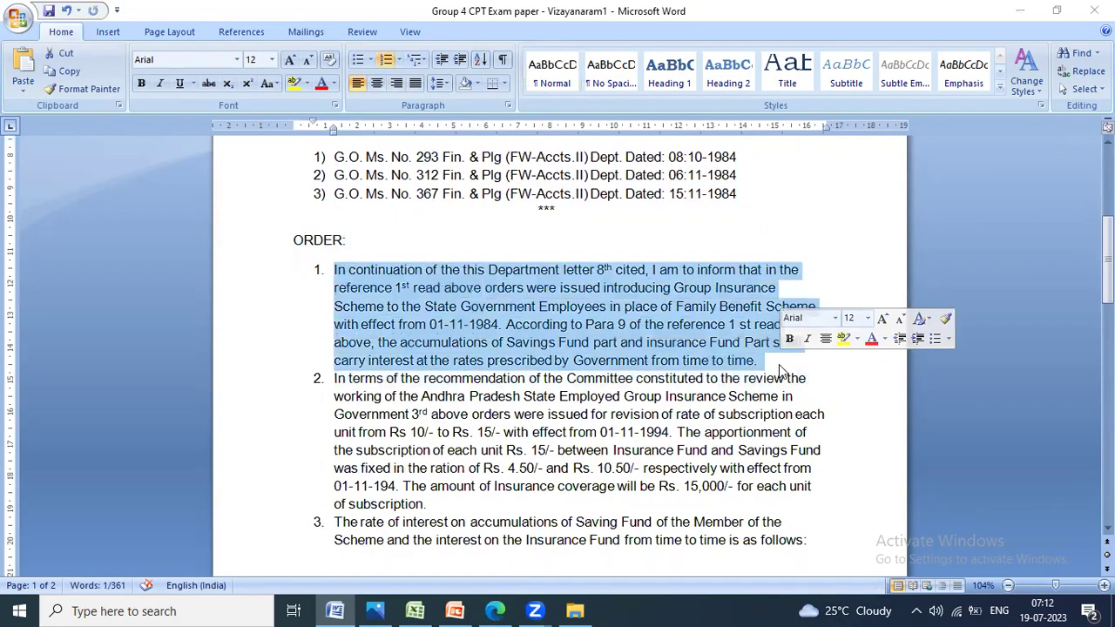
key(alt+Tab)
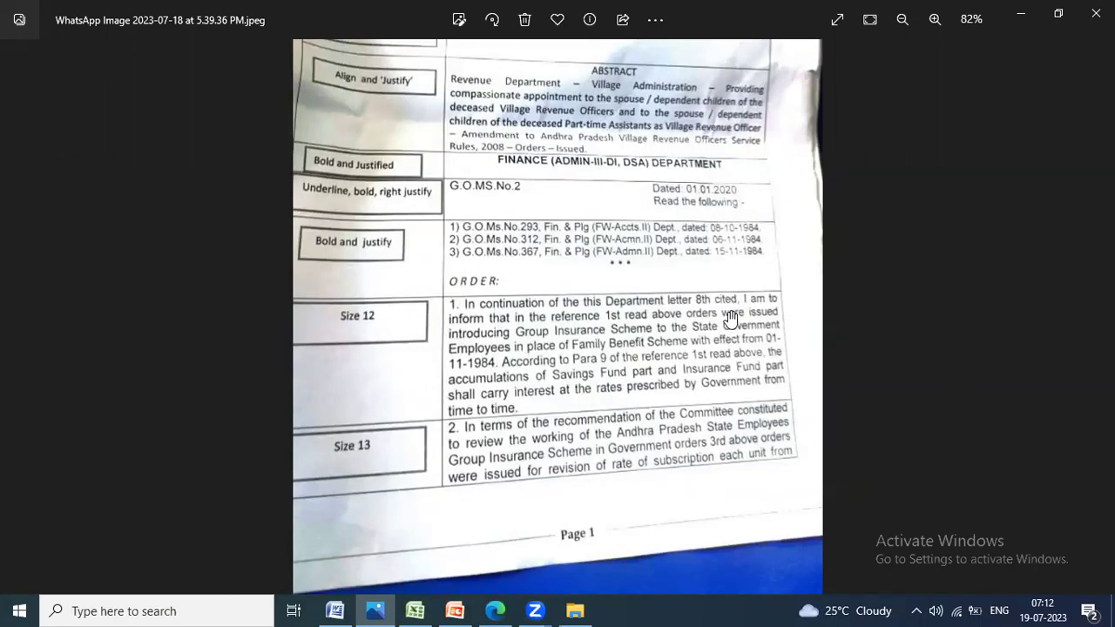
key(alt+Tab)
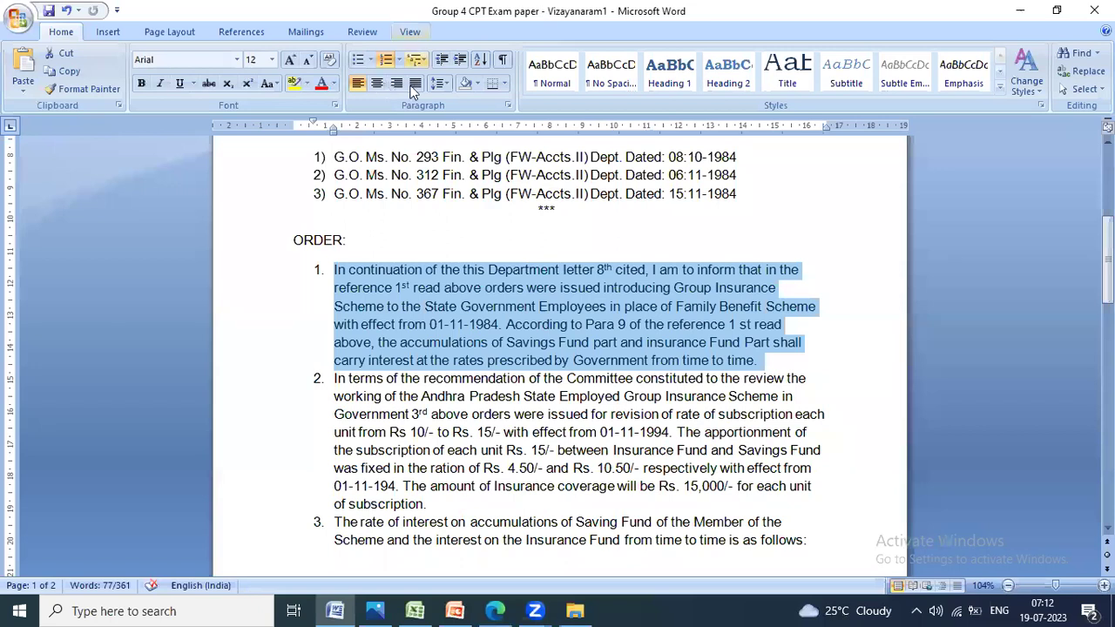
click(414, 85)
scroll(385, 357, down, 1)
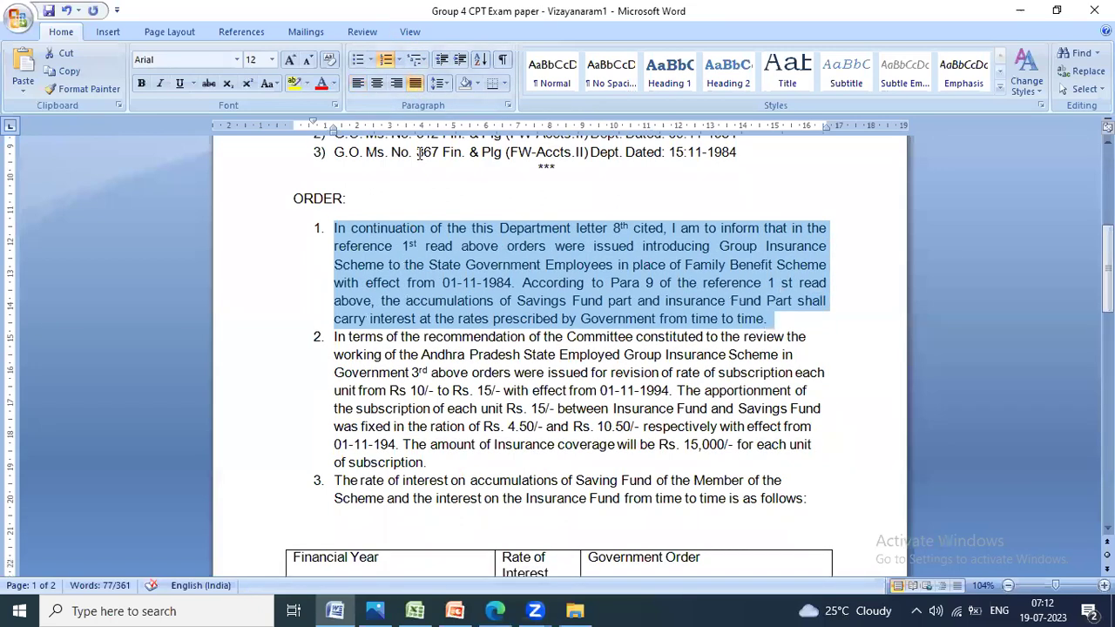
scroll(385, 357, down, 1)
key(alt+Tab)
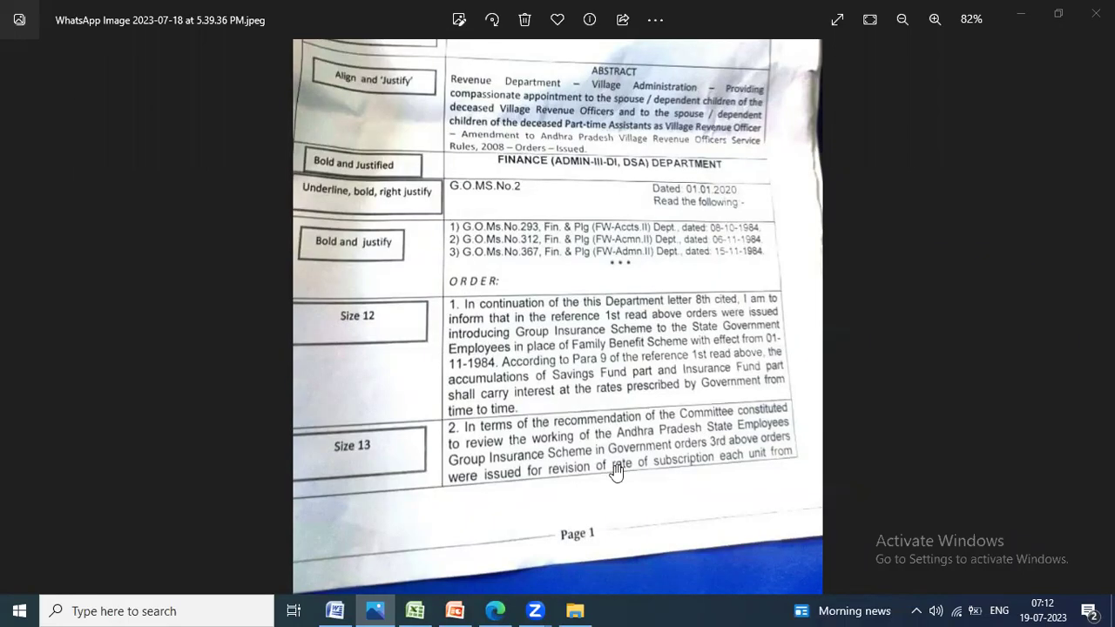
Step: Select ORDER paragraphs 2 and 3 through the interest-rate table and signature lines
key(alt+Tab)
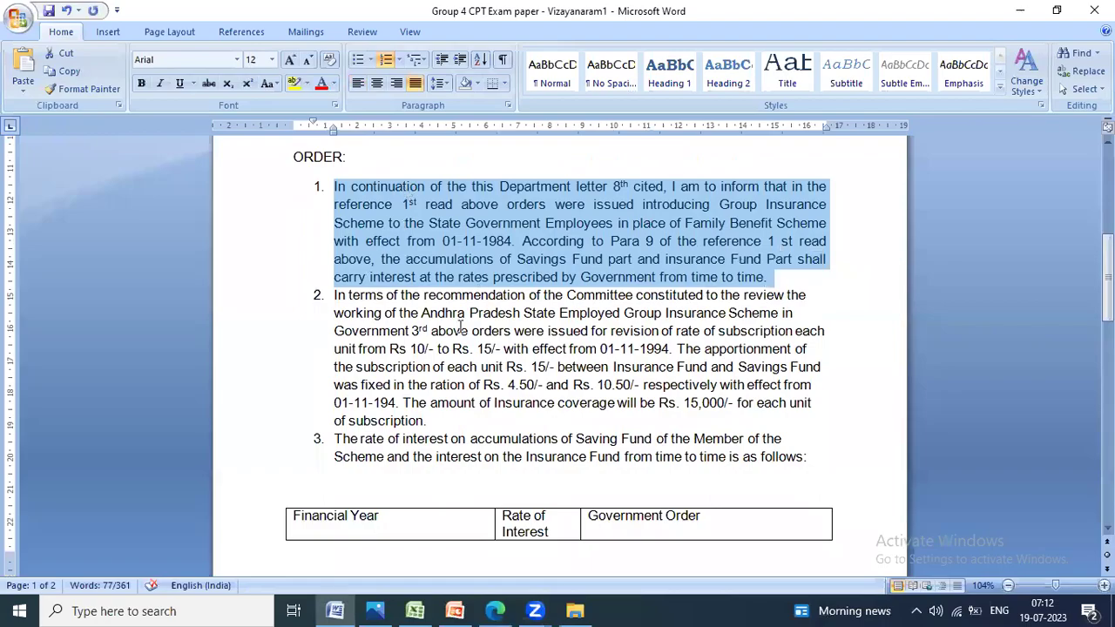
drag(334, 295, 778, 477)
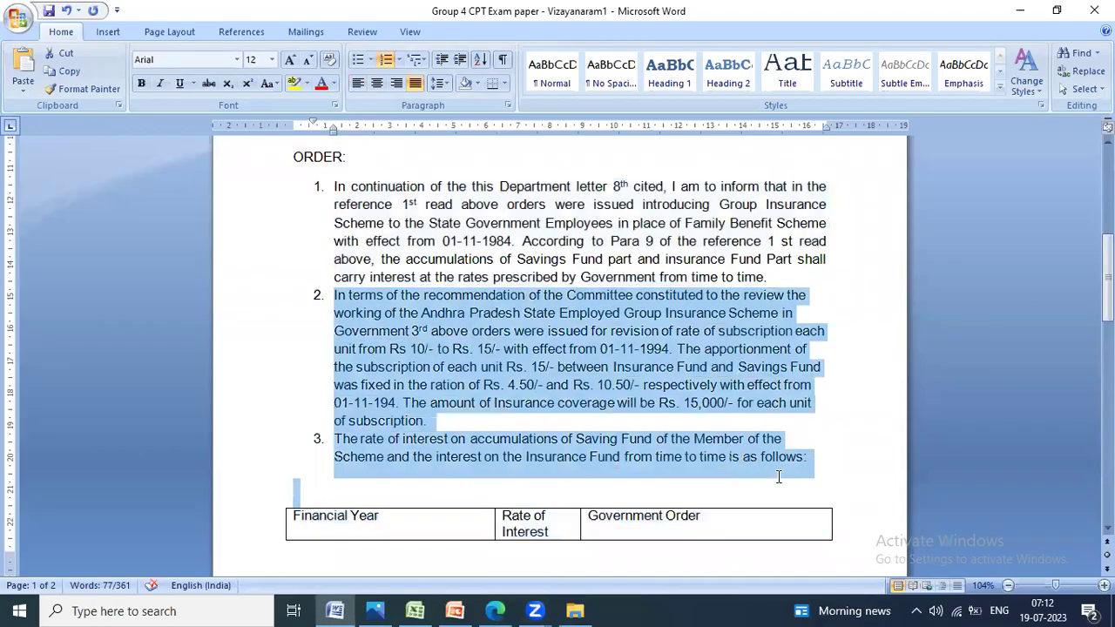
key(alt+Tab)
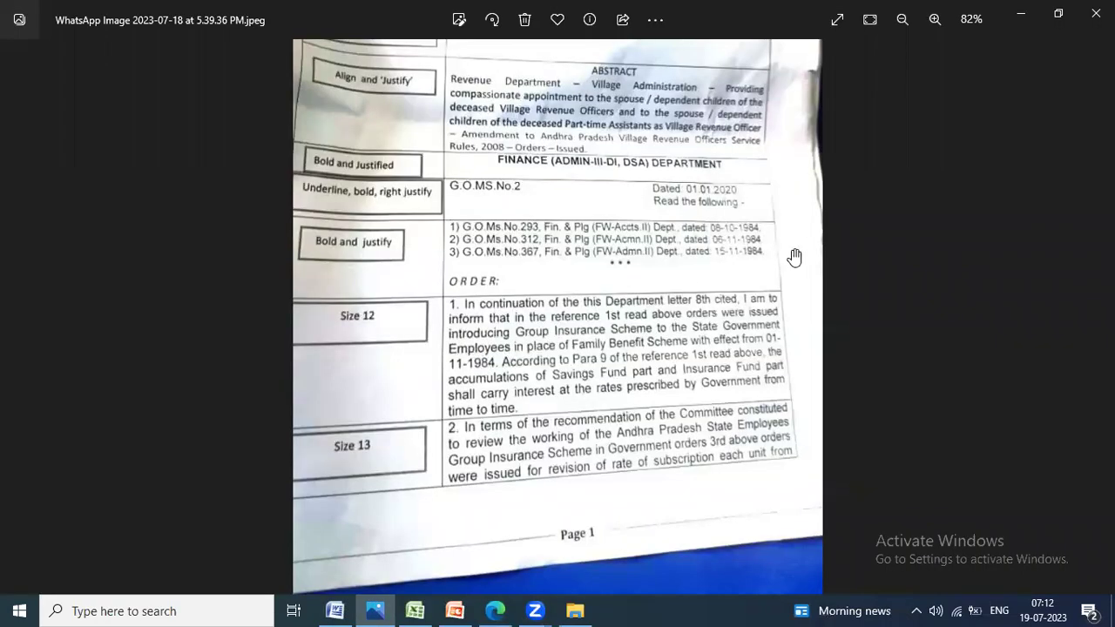
key(Right)
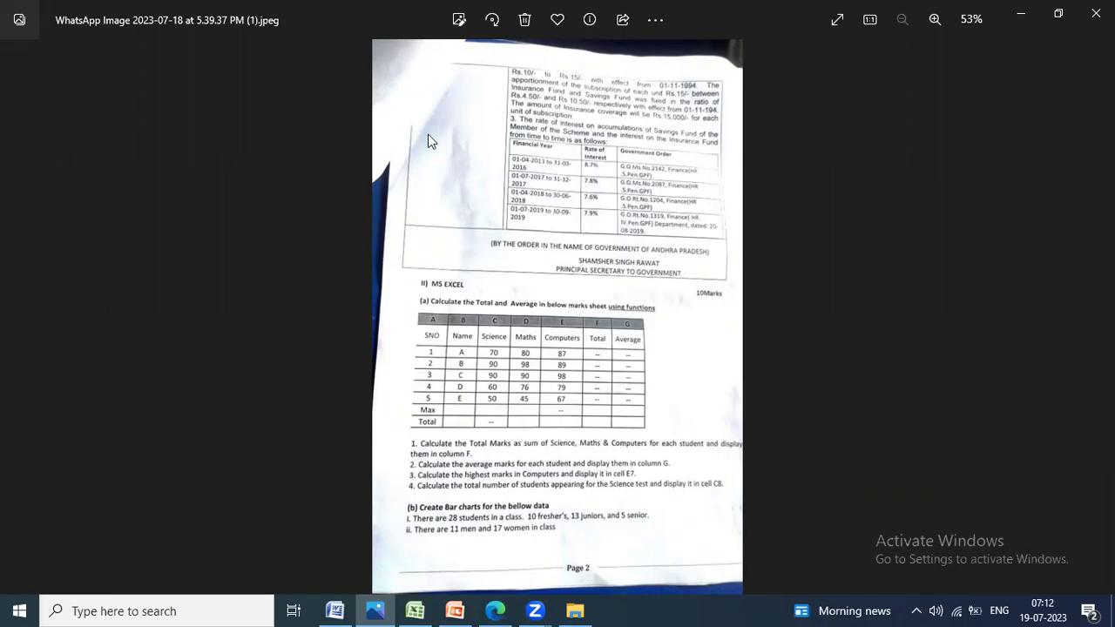
key(alt+Tab)
scroll(441, 341, down, 2)
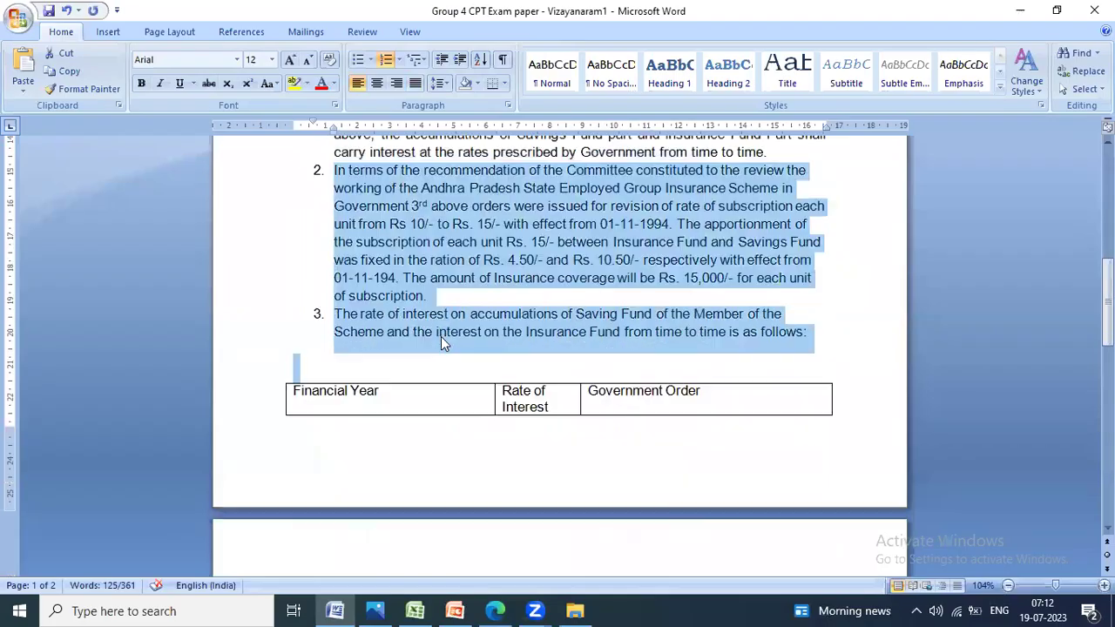
key(shift+Down)
key(shift+Down)
key(shift+Down)
key(shift+Down)
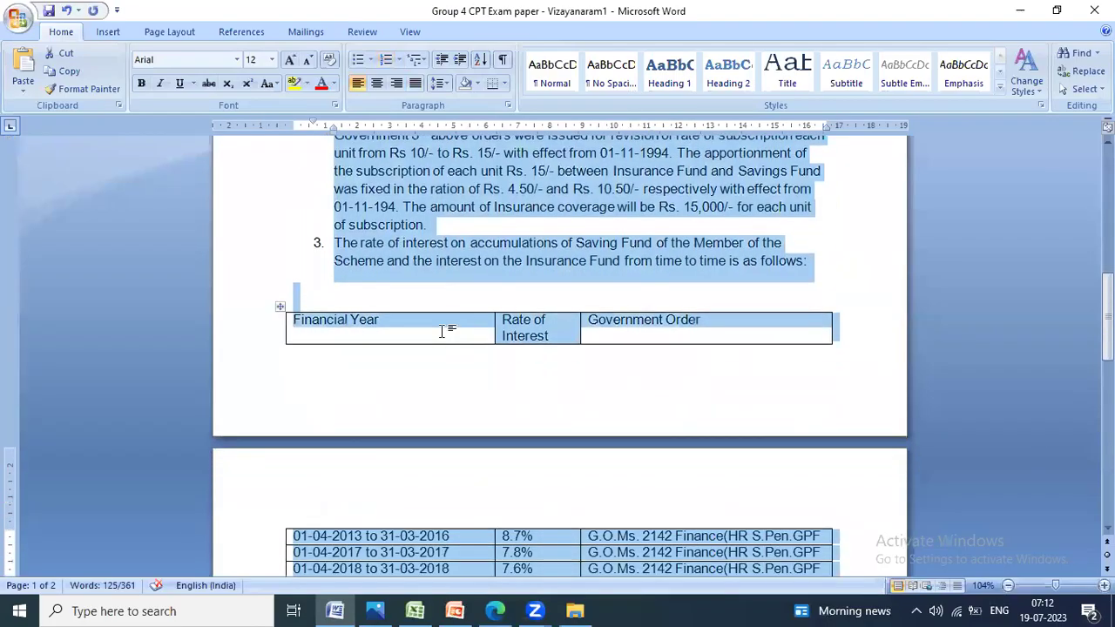
key(shift+Down)
key(shift+Down)
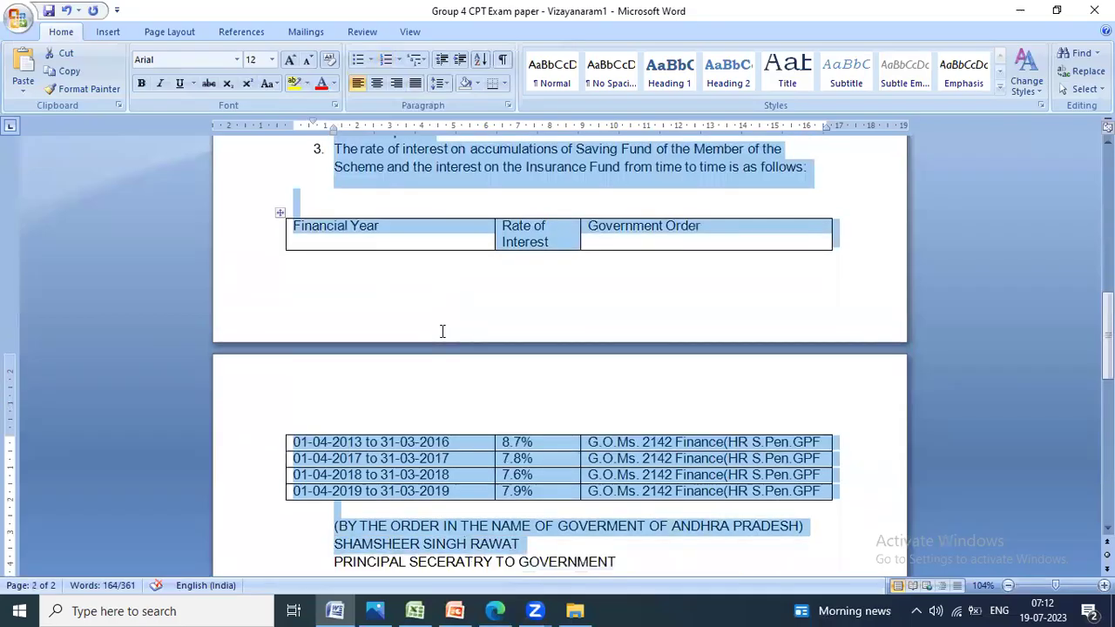
key(shift+Down)
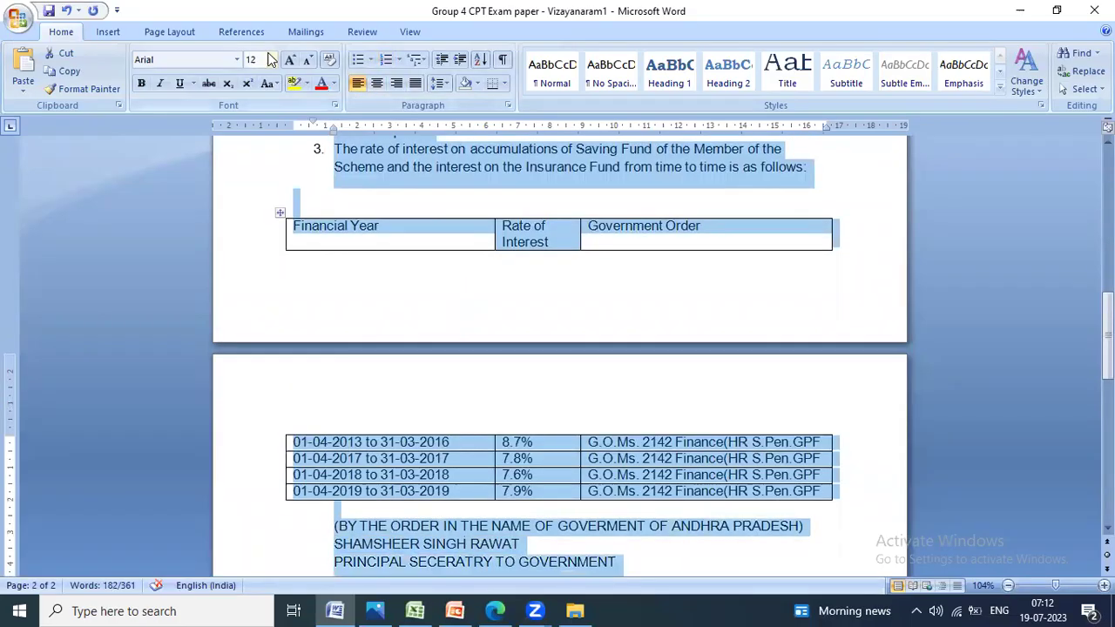
Step: Apply font size 13 to the selection and scroll through to review it
click(271, 59)
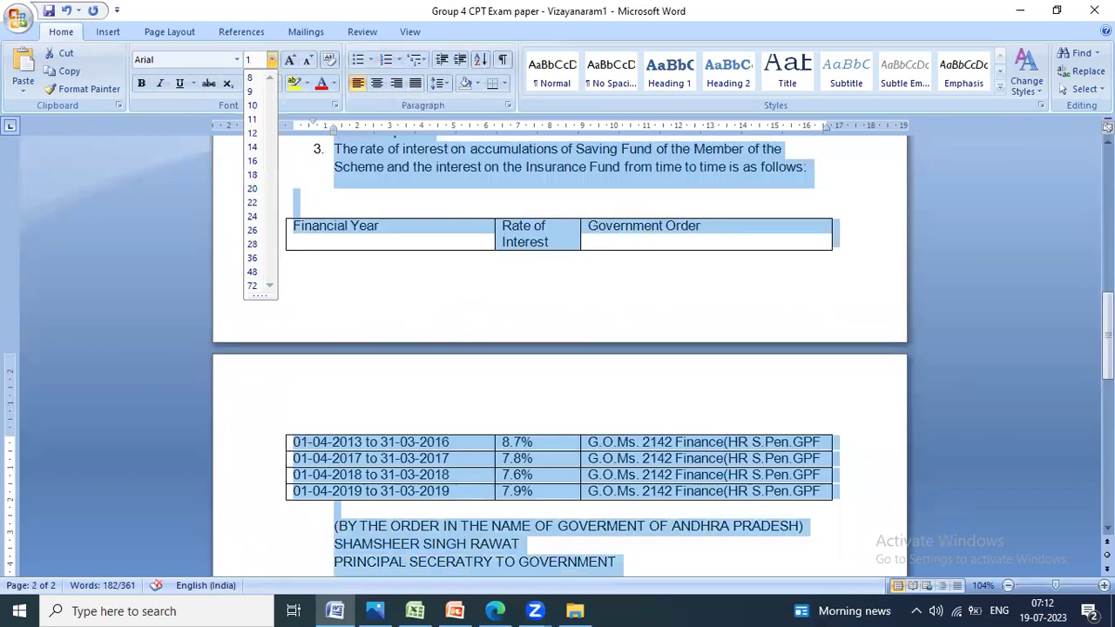
text(3)
key(Return)
click(438, 296)
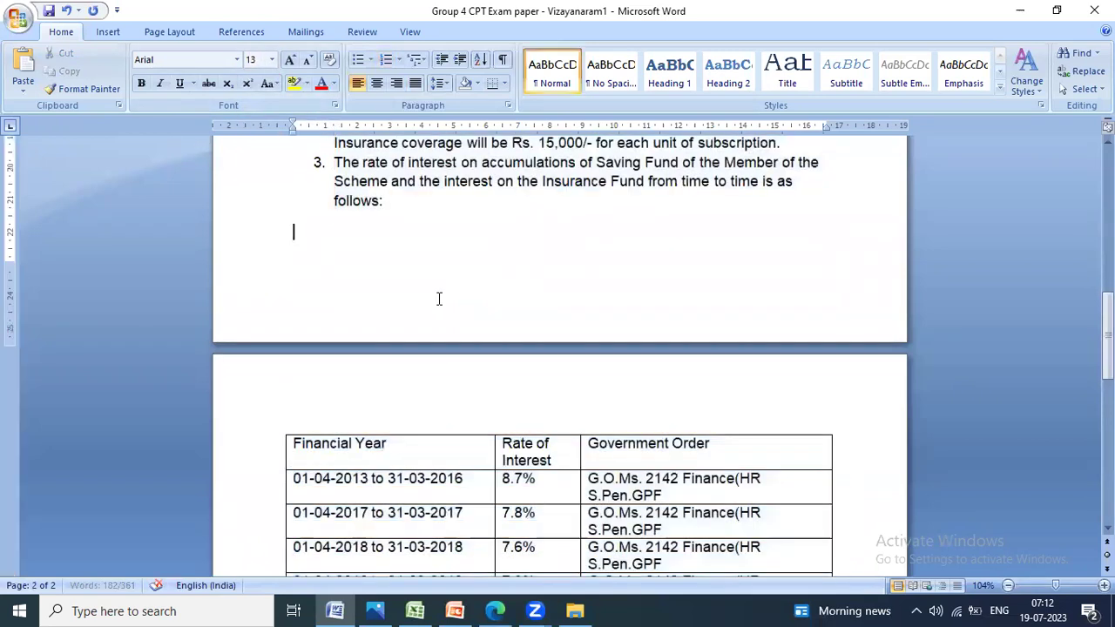
scroll(442, 296, up, 3)
scroll(442, 296, up, 3)
scroll(442, 298, down, 1)
scroll(442, 298, down, 1)
scroll(440, 309, down, 5)
scroll(444, 327, down, 6)
scroll(445, 328, down, 1)
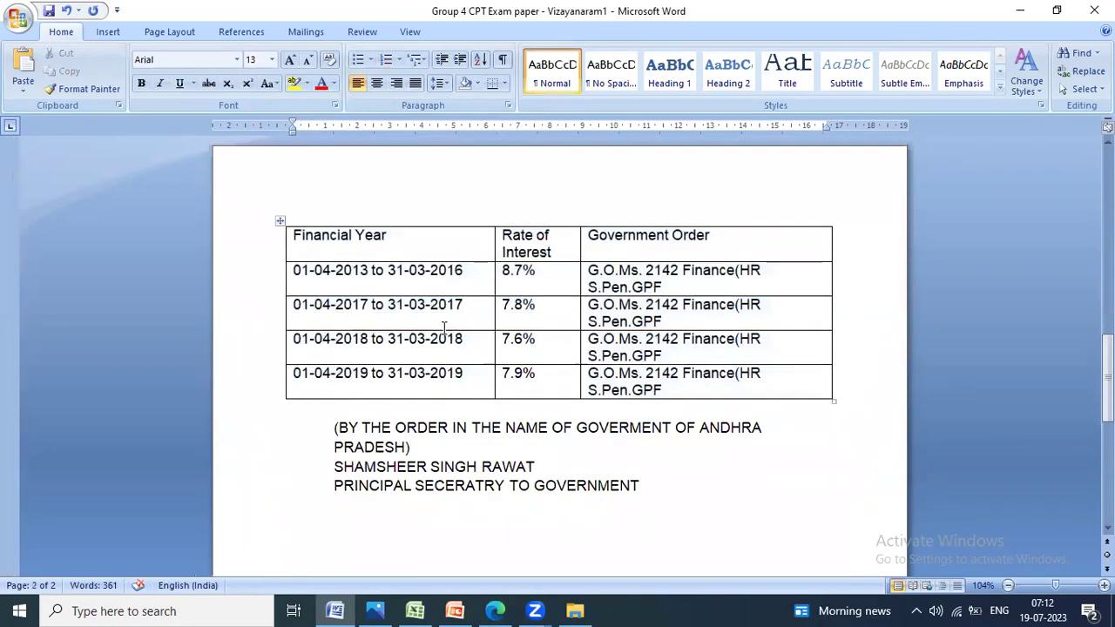
Step: Recheck the Financial Year cell against the exam-paper photo, then create blank document Document2
key(alt+Tab)
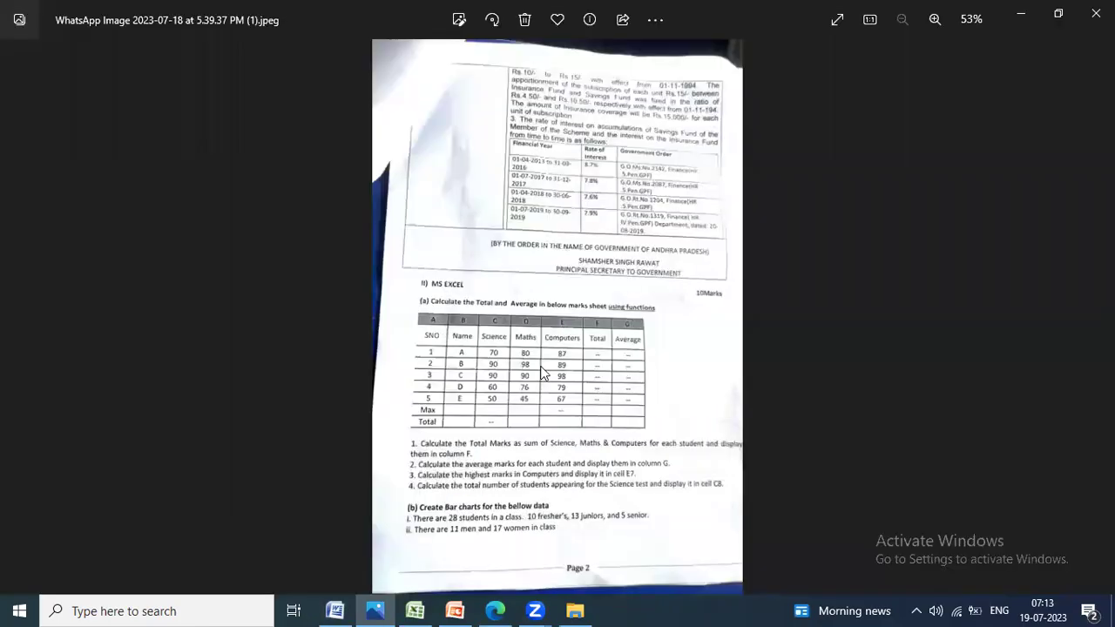
key(alt+Tab)
click(469, 248)
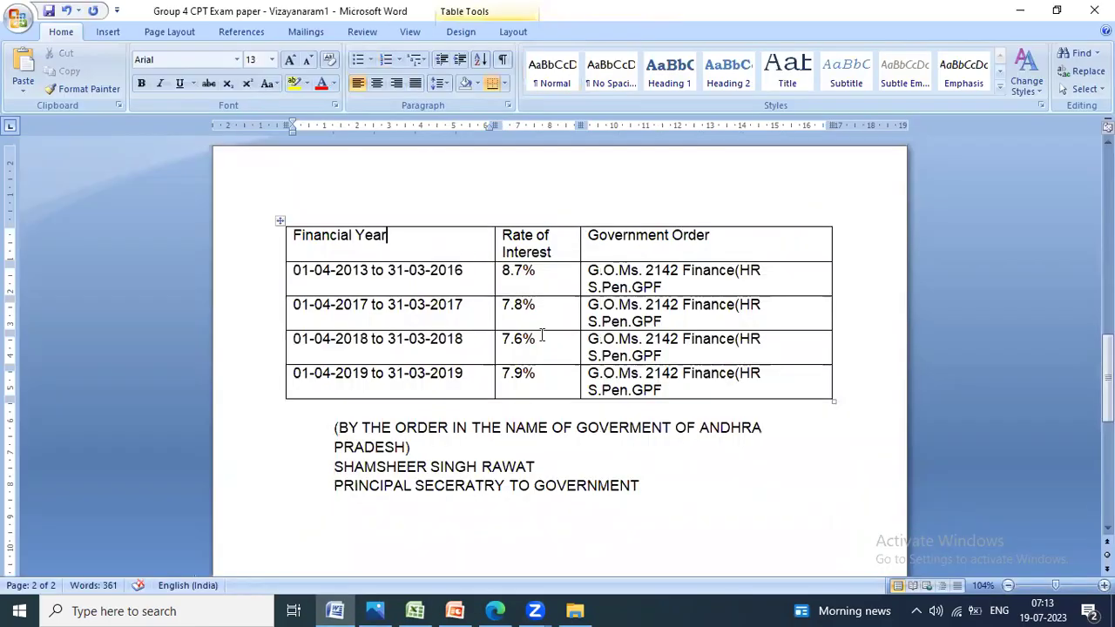
key(alt+Tab)
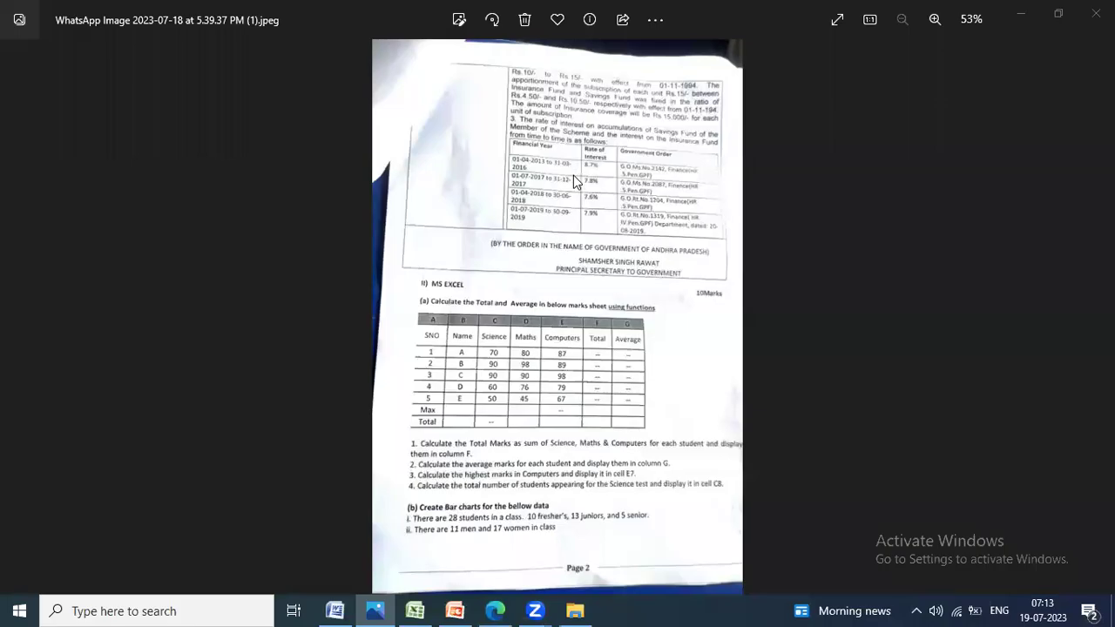
key(alt+Tab)
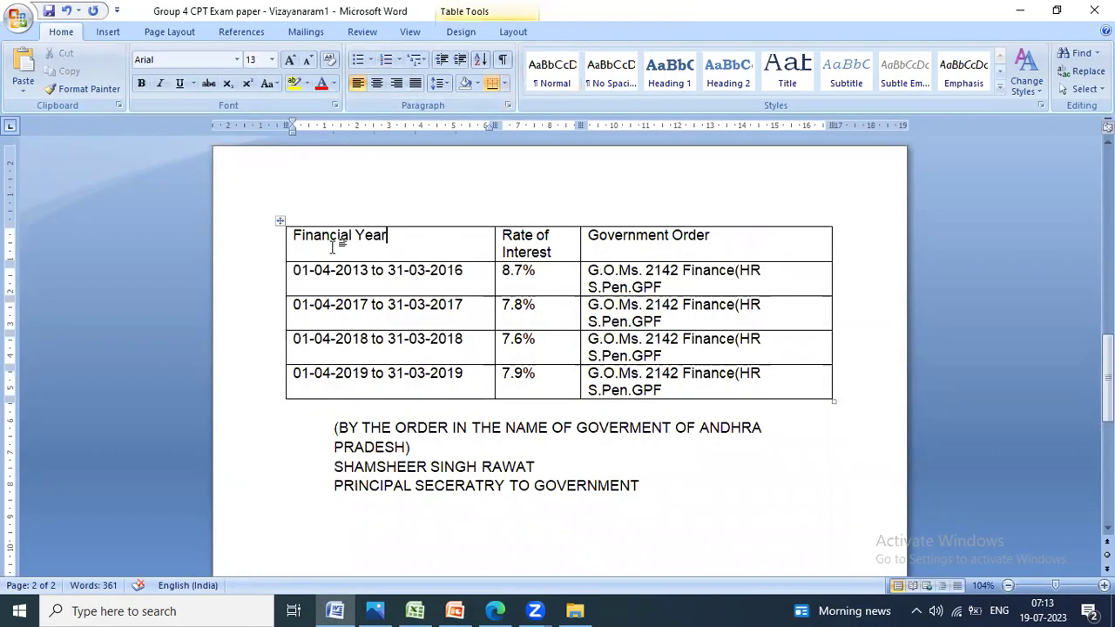
scroll(341, 215, up, 2)
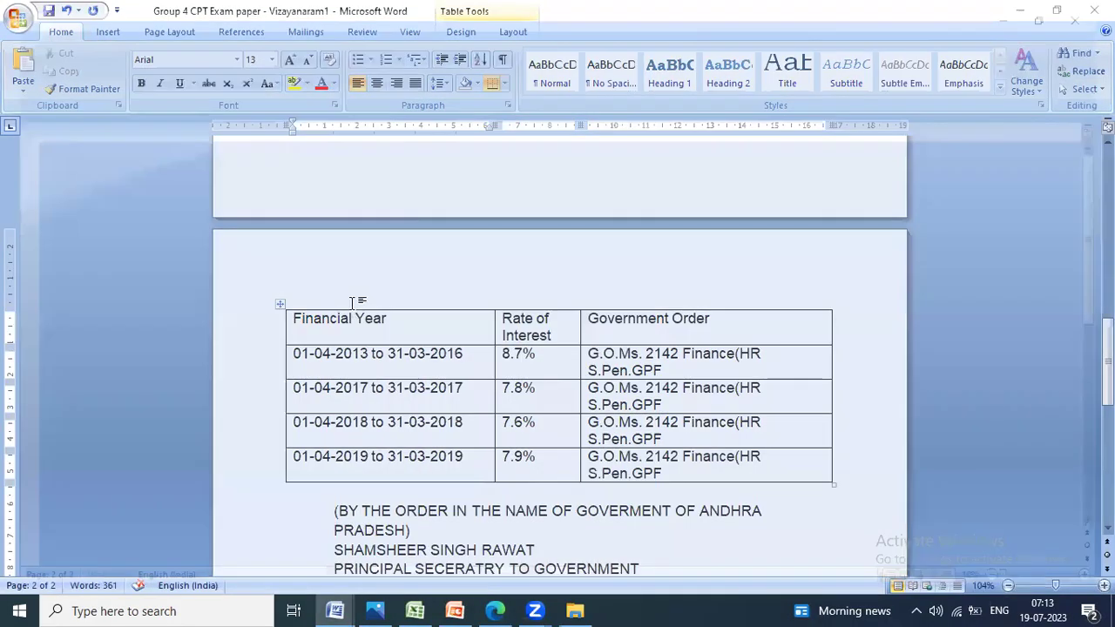
key(ctrl+n)
click(110, 33)
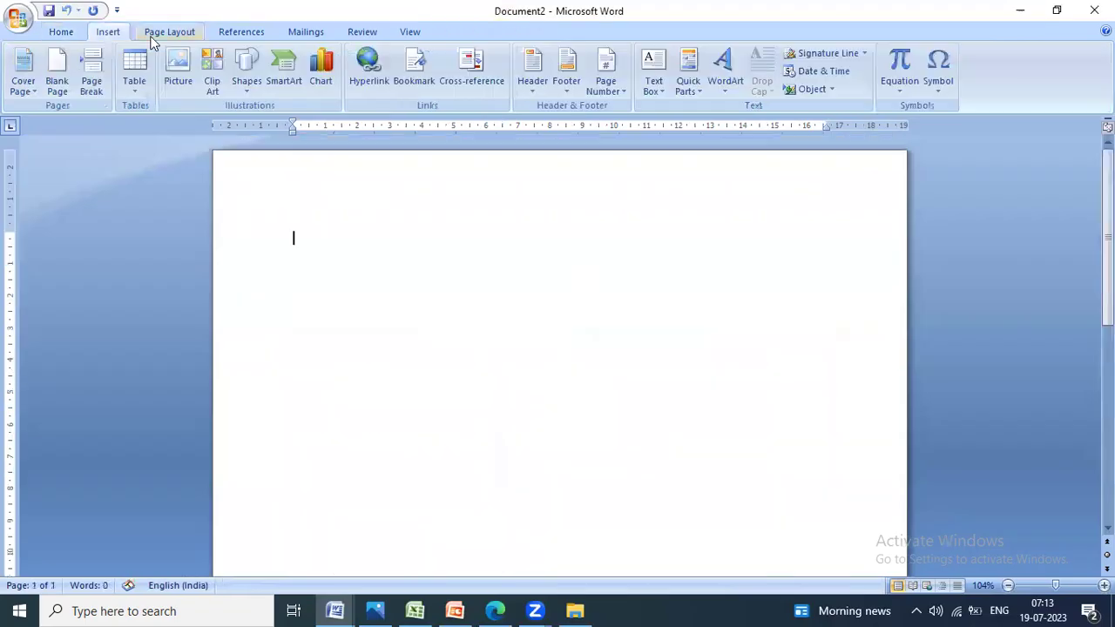
Step: Insert an empty table three columns wide and five rows deep
click(134, 83)
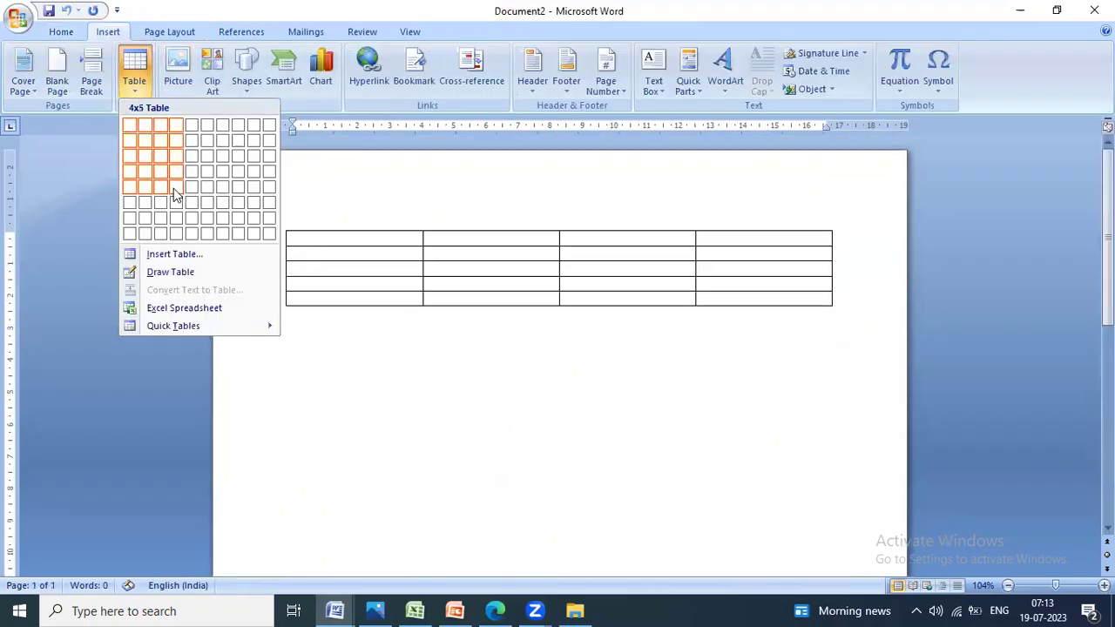
click(162, 188)
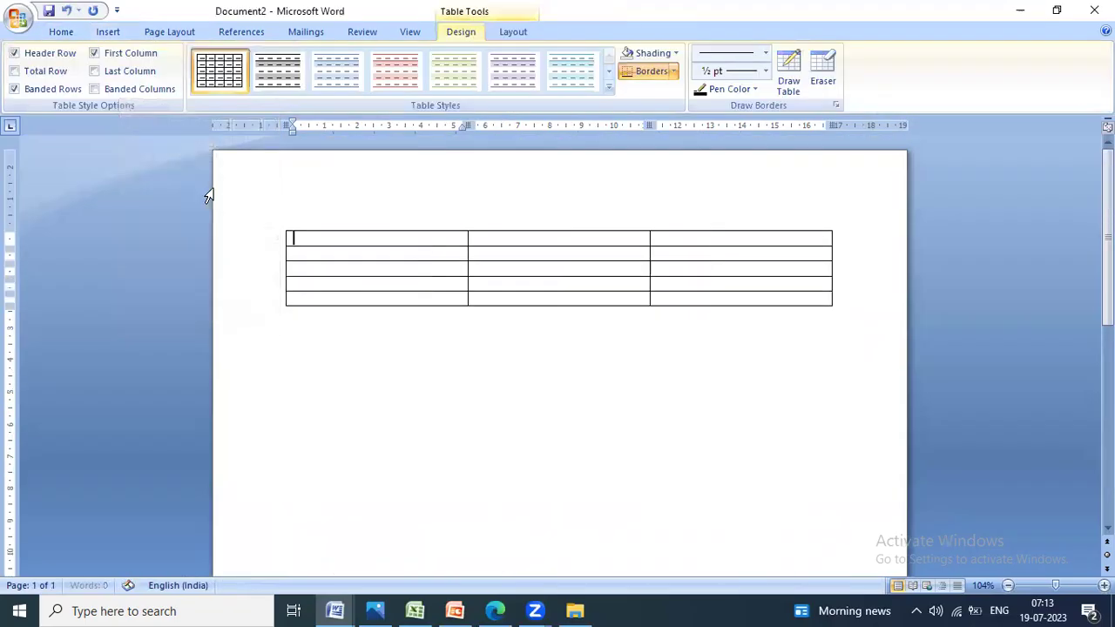
key(Left)
key(Left)
key(Left)
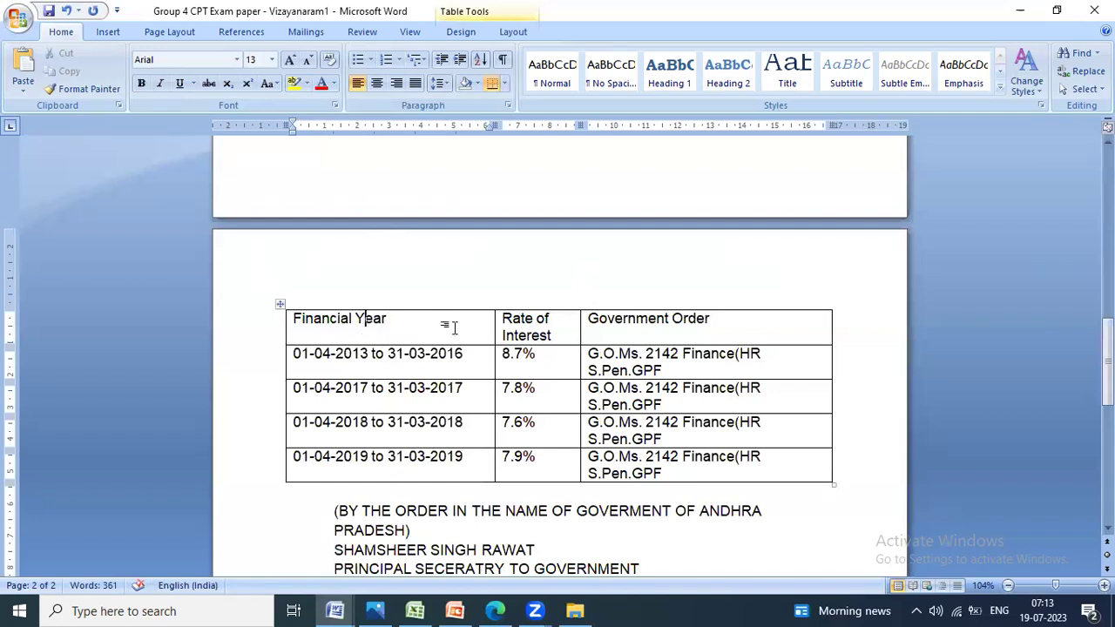
Step: Compare the exam paper's table headers with the new table's sizing, then return to the photo
click(546, 319)
click(670, 319)
key(alt+Tab)
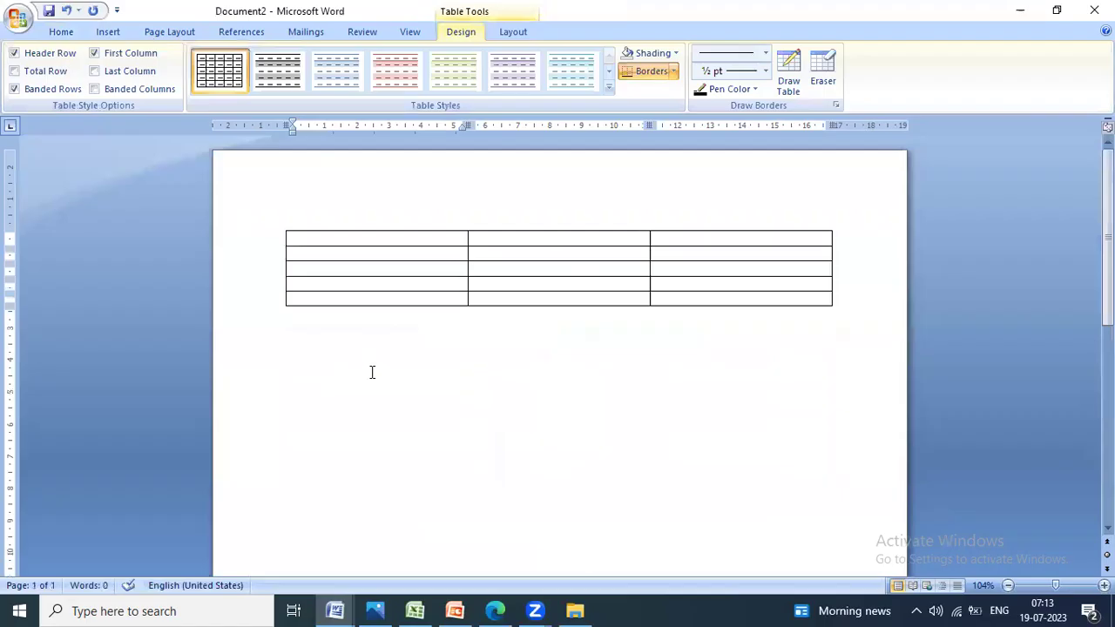
click(520, 34)
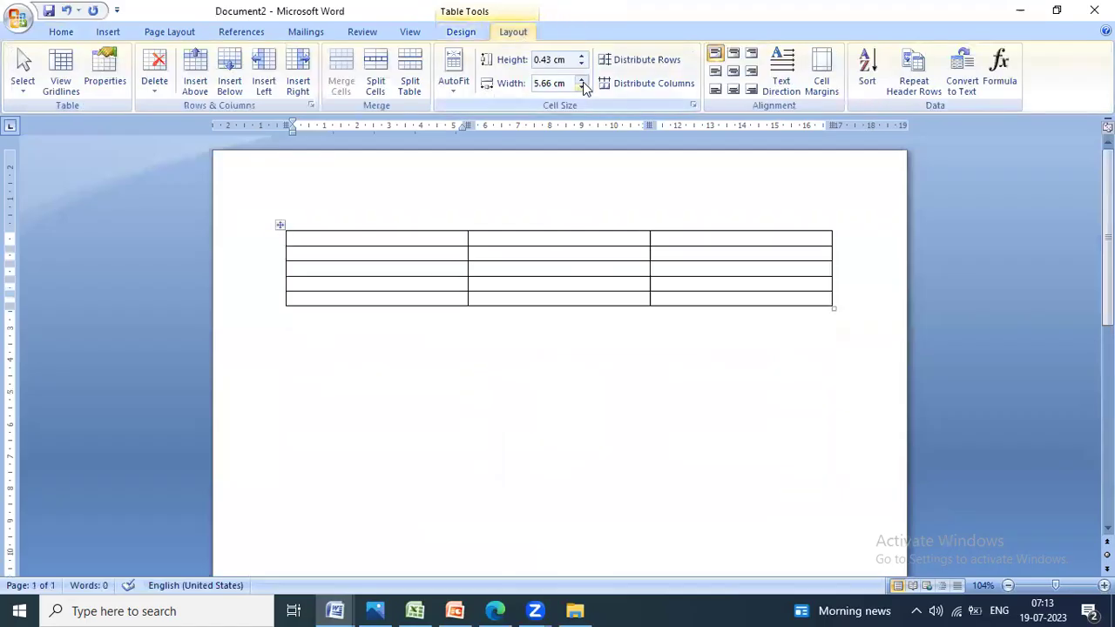
key(alt+Tab)
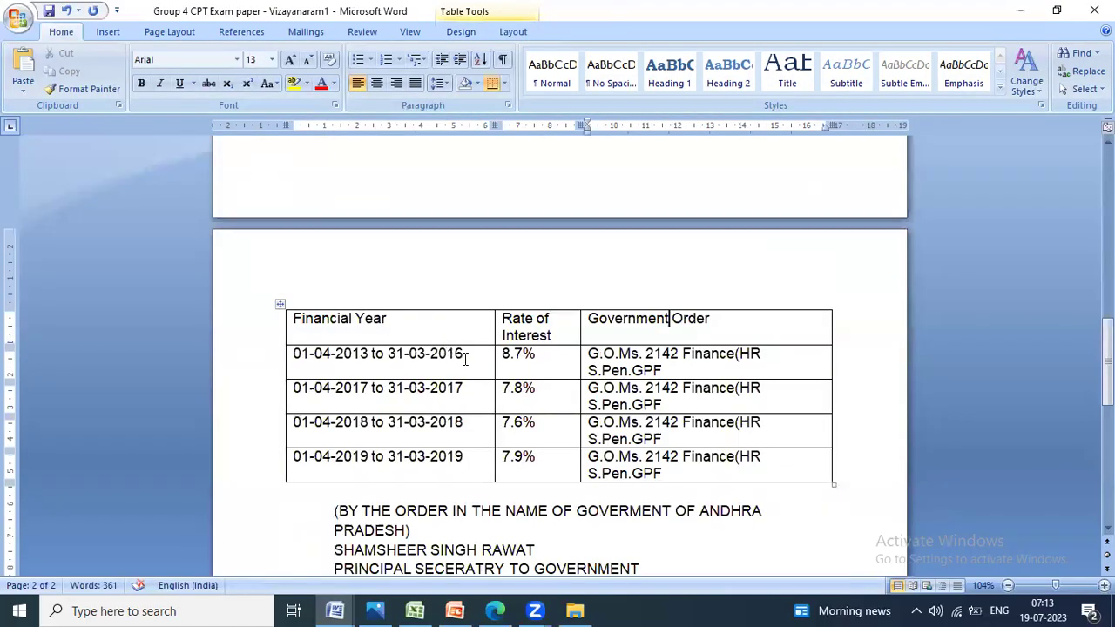
key(alt+Tab)
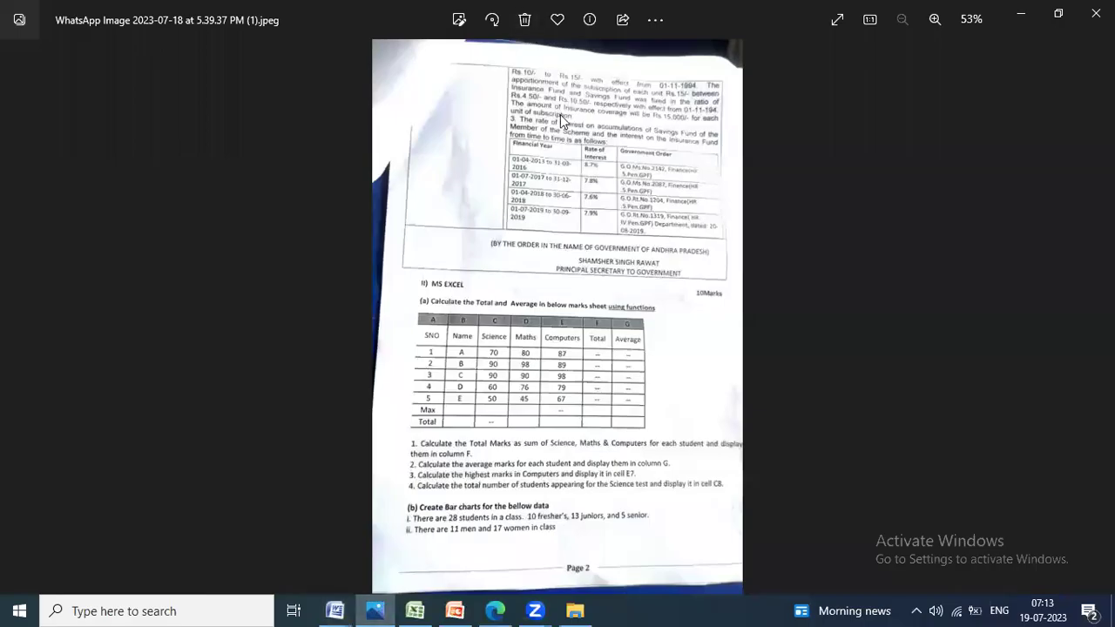
Step: Reduce the first column's Cell Size width from 6.5 cm to 5.6 cm
click(1020, 13)
click(473, 359)
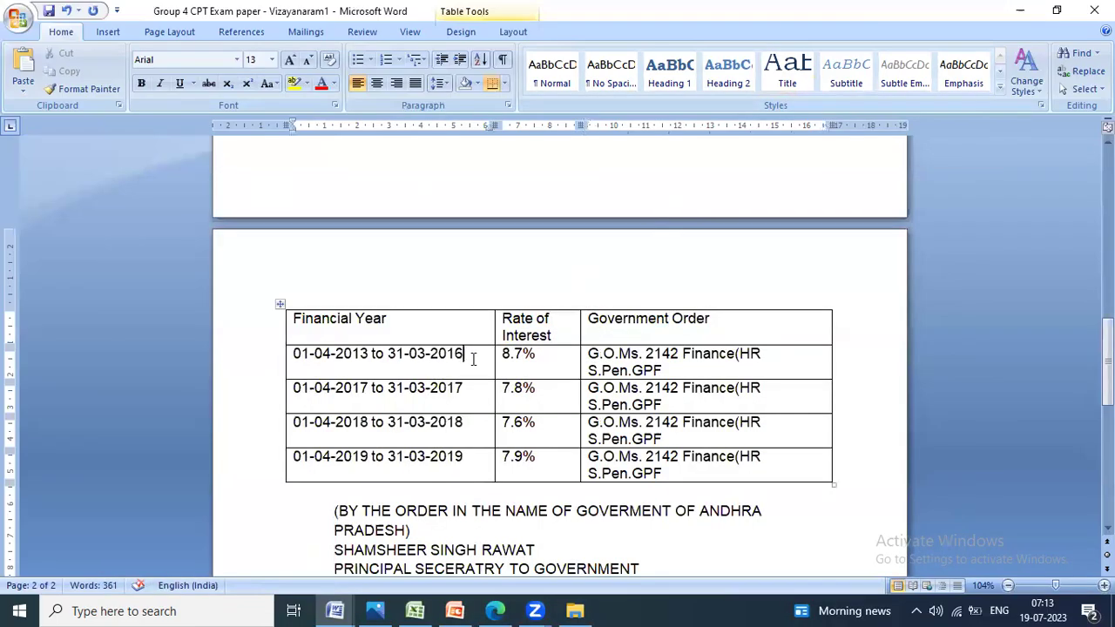
click(513, 33)
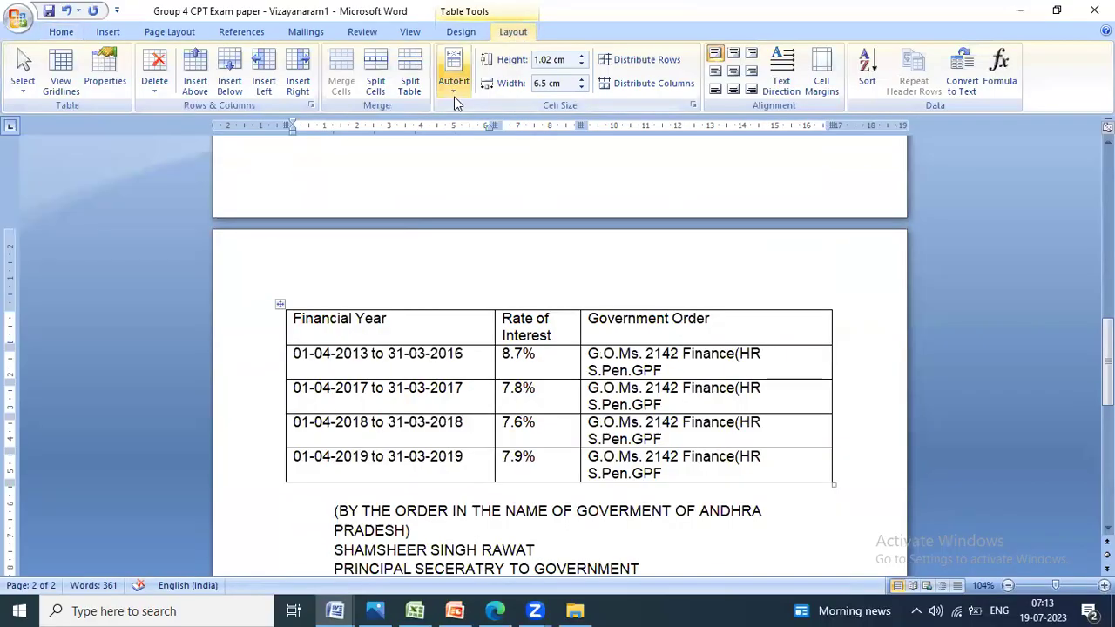
click(581, 87)
click(581, 87)
click(580, 87)
click(580, 87)
scroll(476, 333, down, 3)
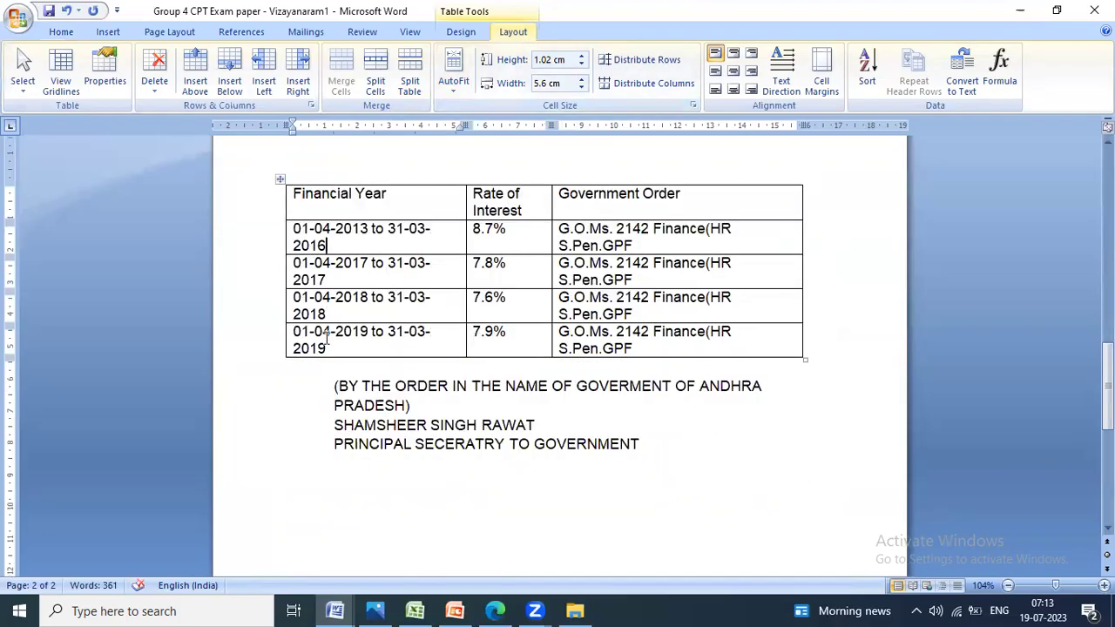
Step: Compare the table with the exam-paper photo and scroll to the signature lines
key(alt+Tab)
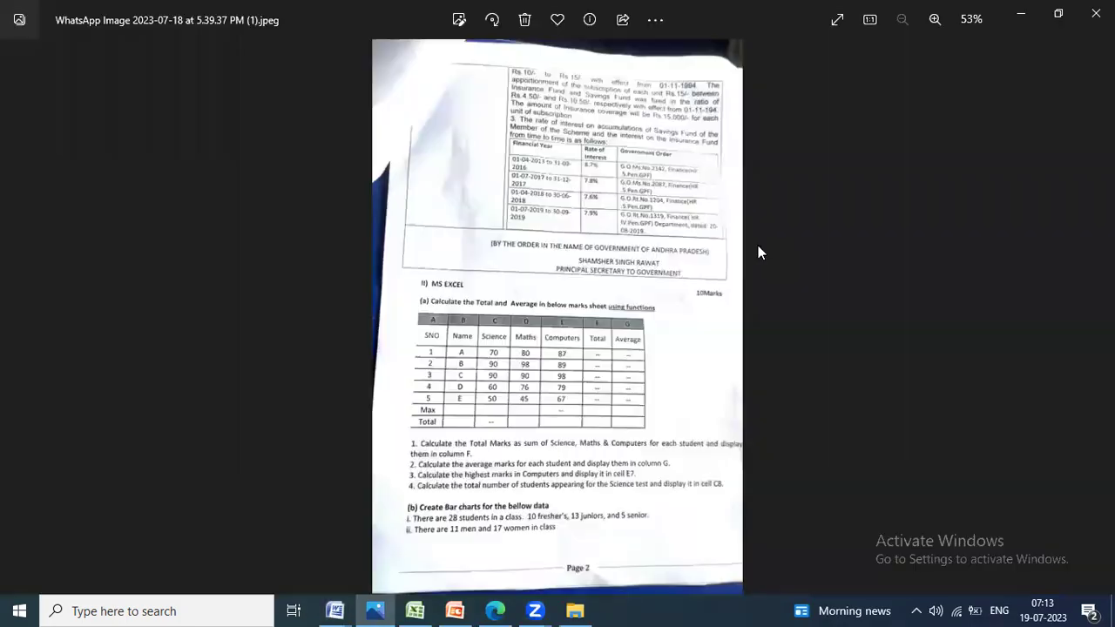
scroll(523, 187, up, 1)
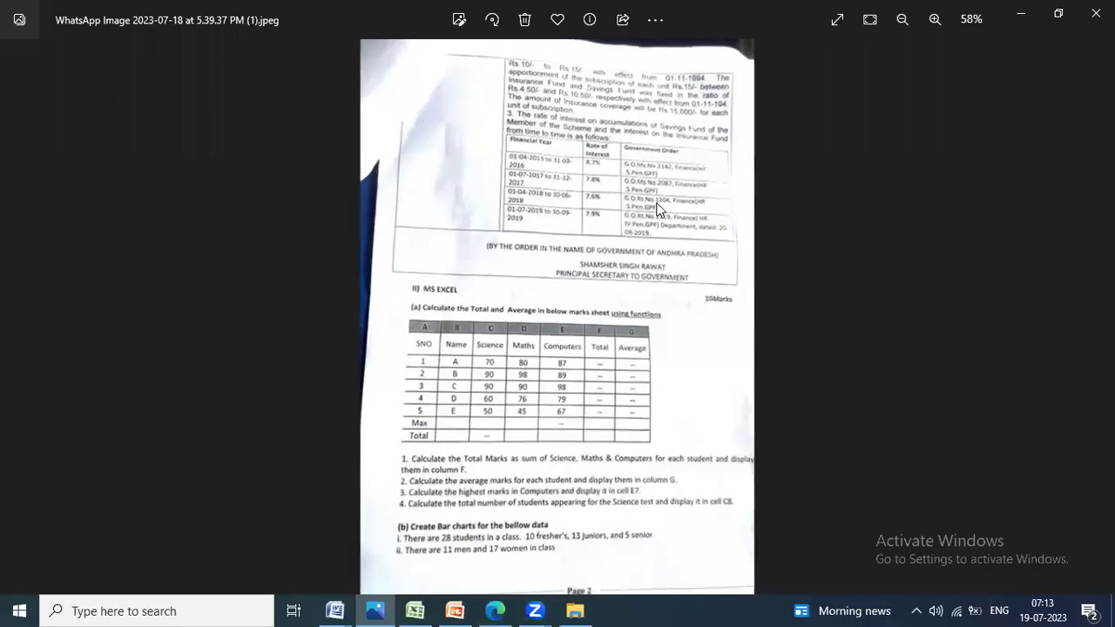
scroll(522, 187, up, 3)
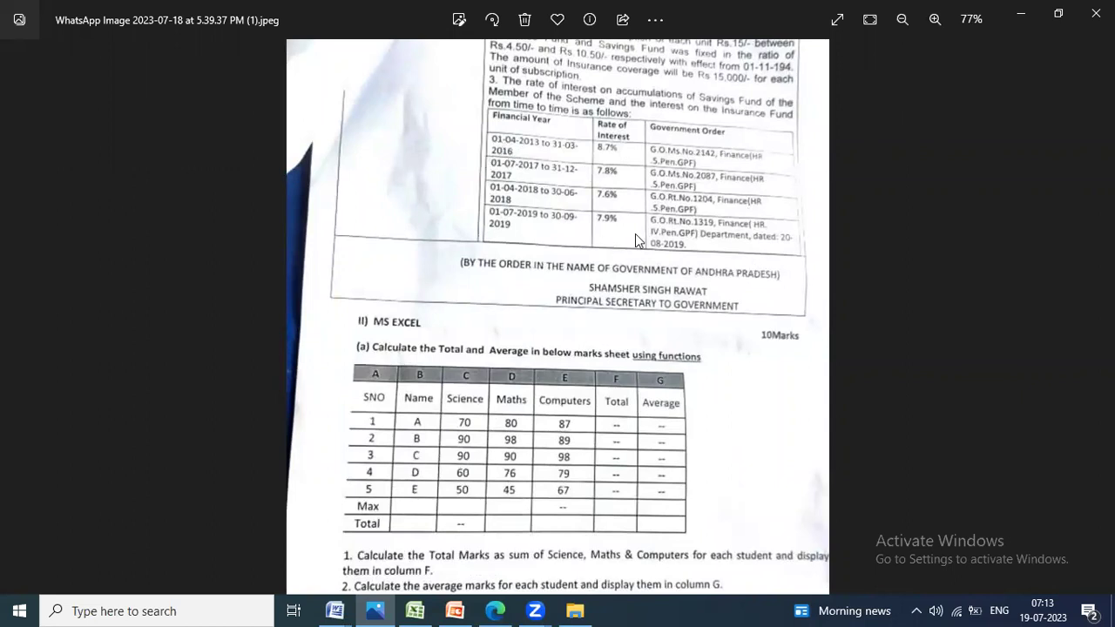
key(alt+Tab)
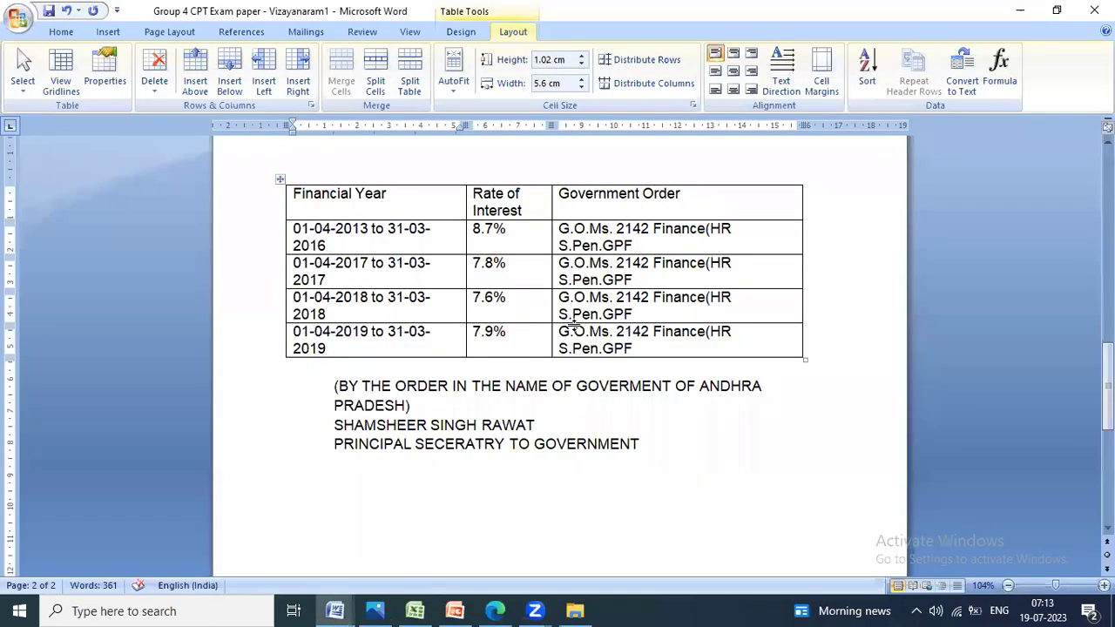
scroll(573, 324, up, 4)
scroll(573, 324, up, 1)
scroll(330, 311, down, 4)
scroll(330, 312, down, 4)
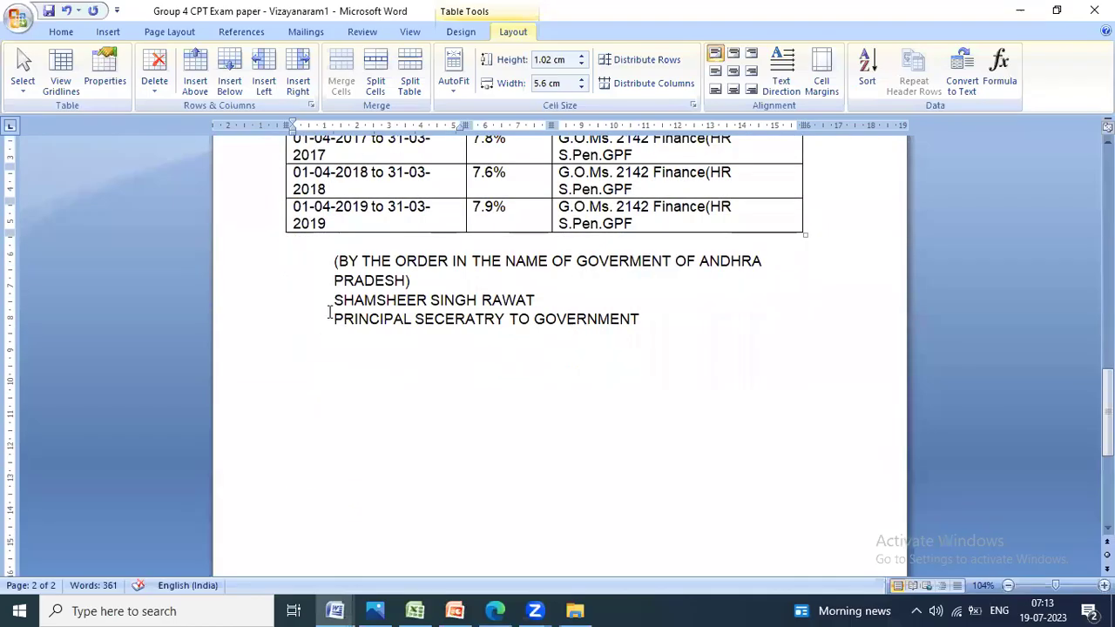
Step: Centre the 'BY THE ORDER' signature lines below the table and scroll back to the top
drag(331, 261, 667, 314)
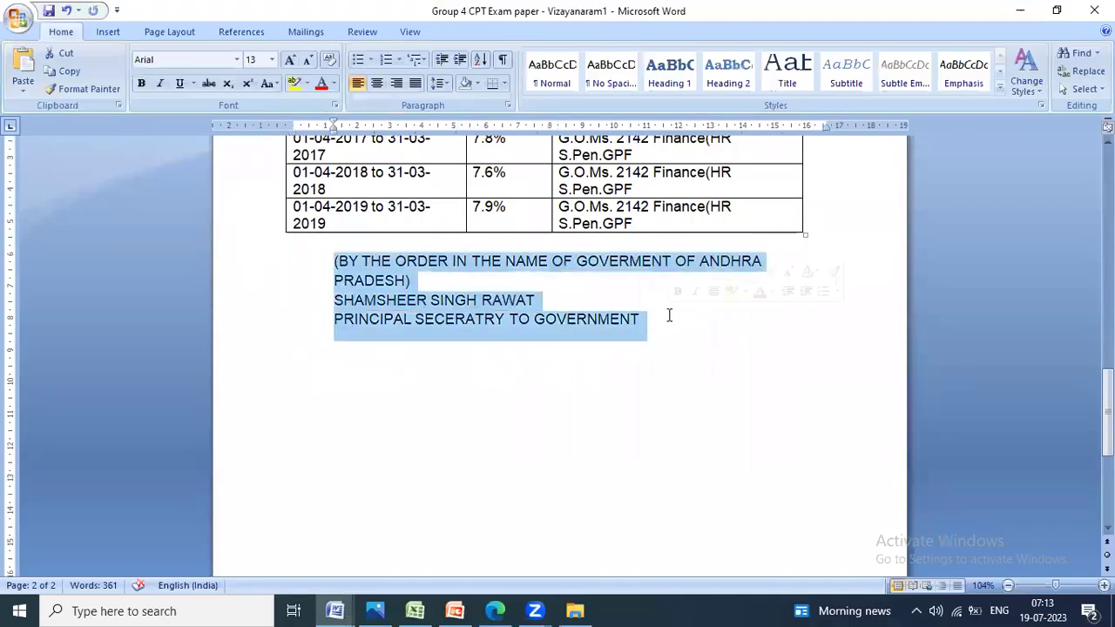
key(alt+Tab)
key(alt+Tab)
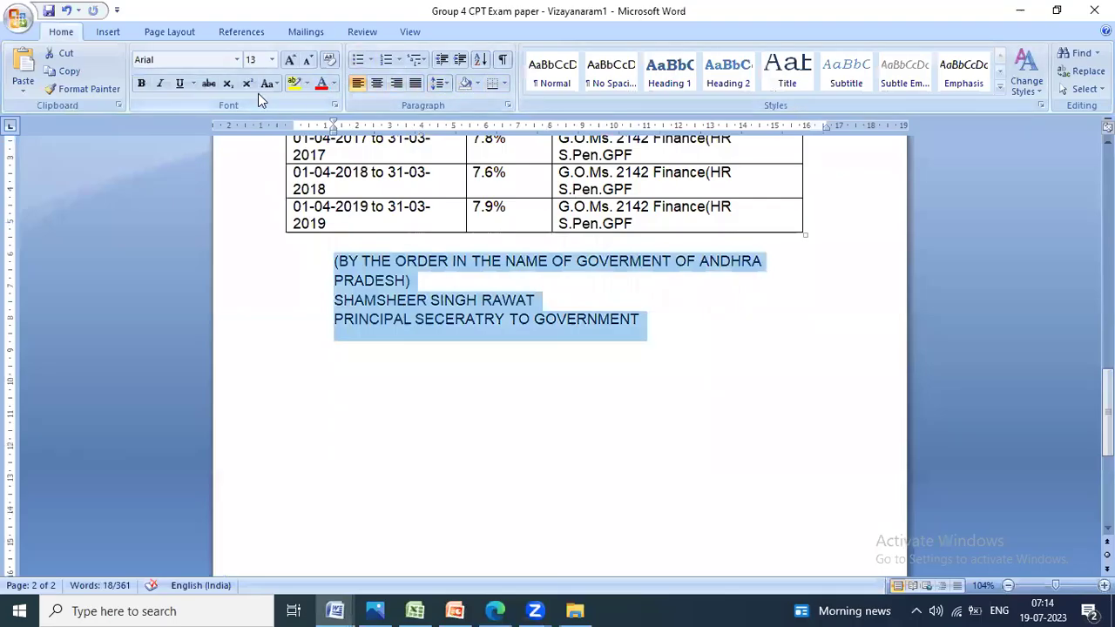
click(376, 83)
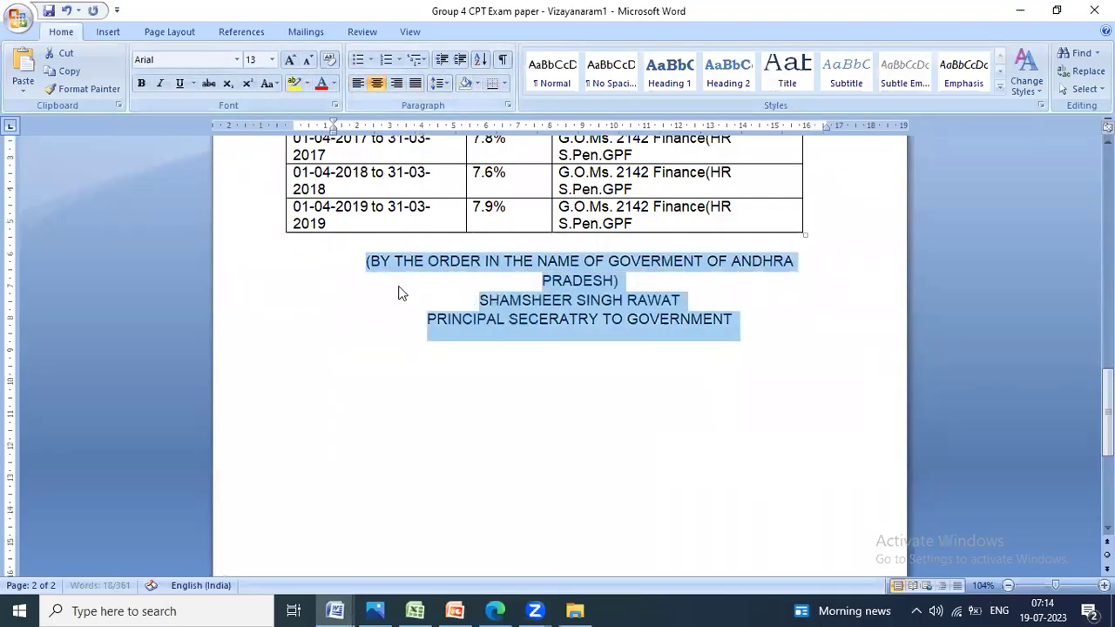
click(406, 286)
scroll(406, 286, up, 8)
scroll(406, 286, up, 5)
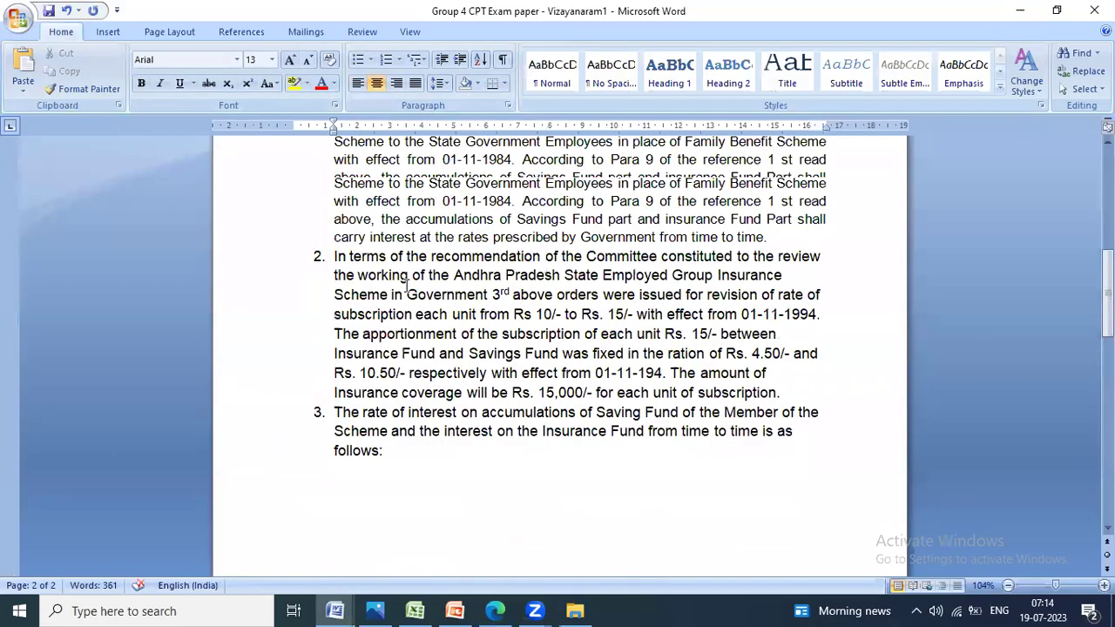
scroll(406, 286, up, 6)
scroll(406, 285, up, 5)
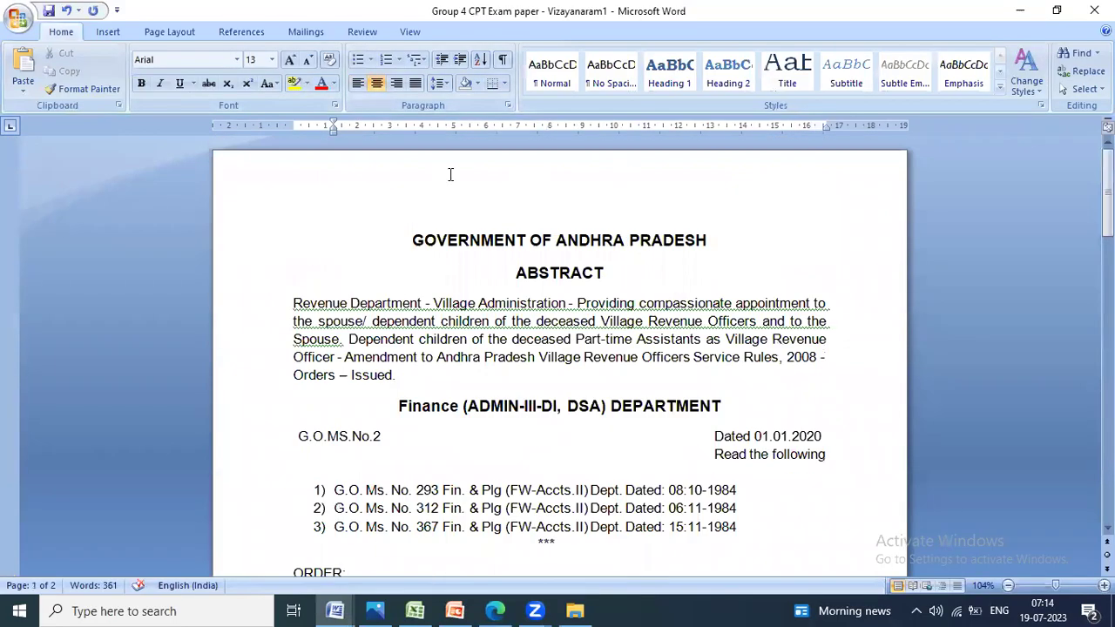
Step: Run Spelling & Grammar, ignoring the flagged fragment once, until the check completes
click(362, 31)
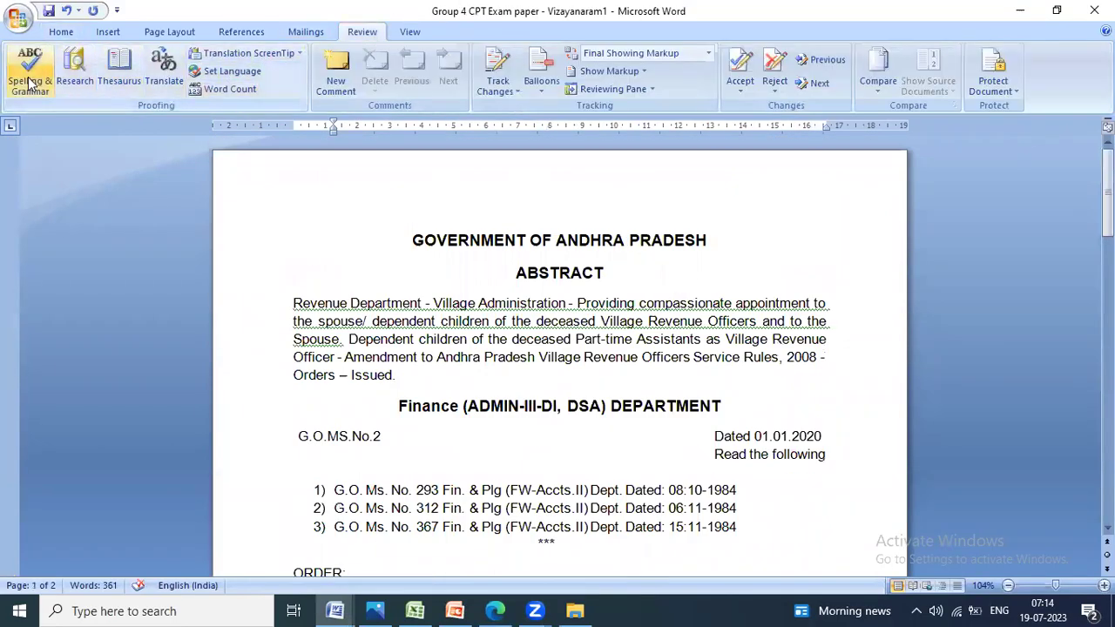
click(29, 82)
click(882, 228)
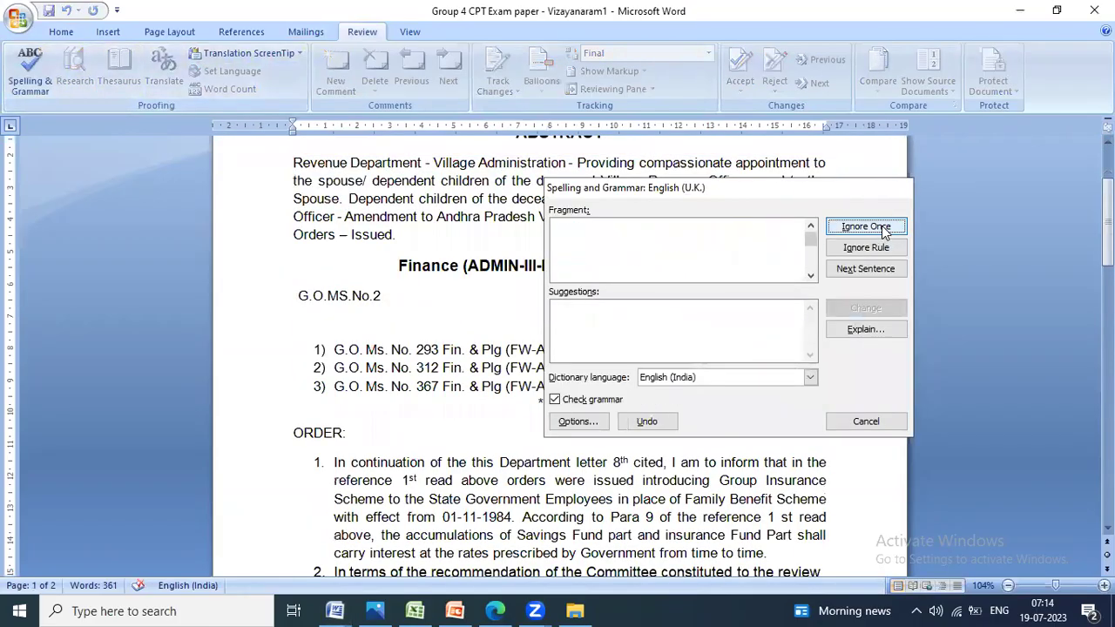
click(561, 346)
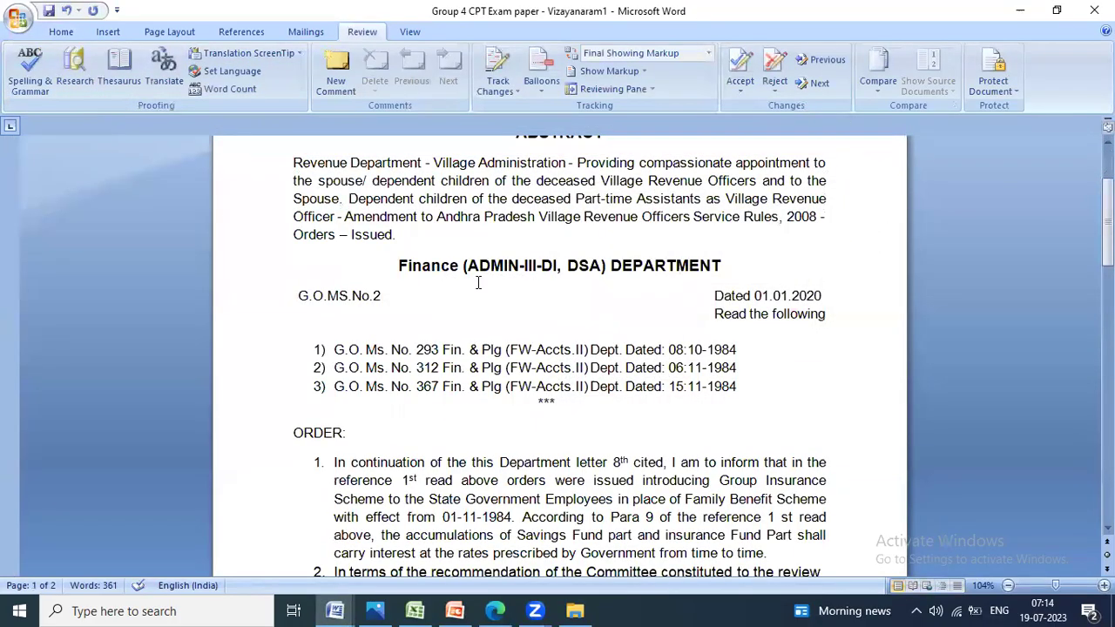
click(478, 282)
Step: Open Print Preview of the exam document with Ctrl+F2
scroll(497, 304, up, 2)
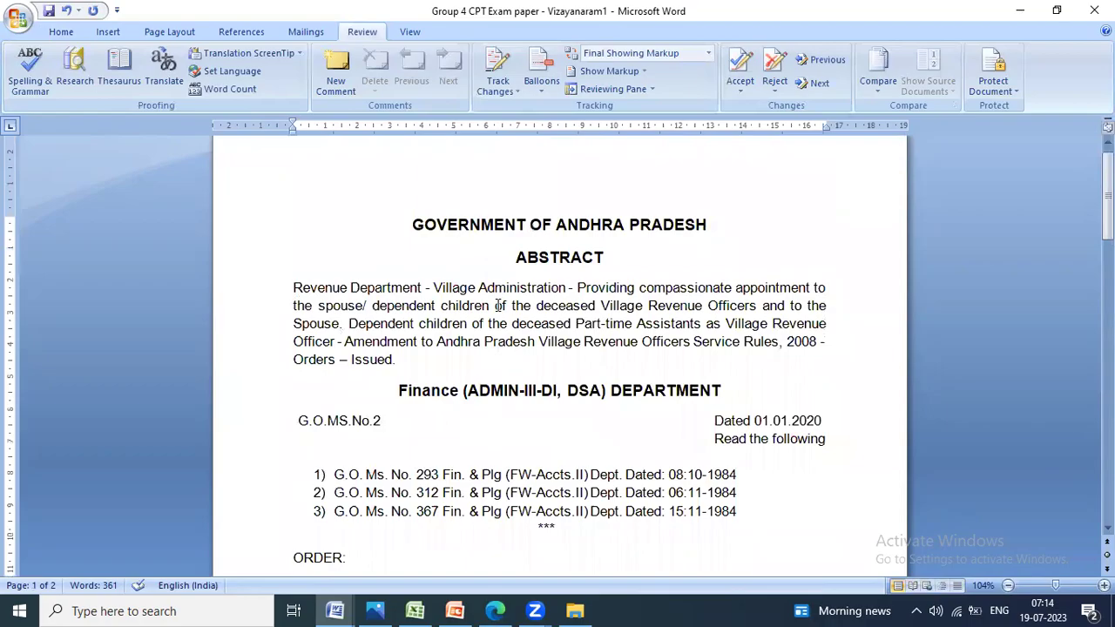
click(497, 305)
key(ctrl+F2)
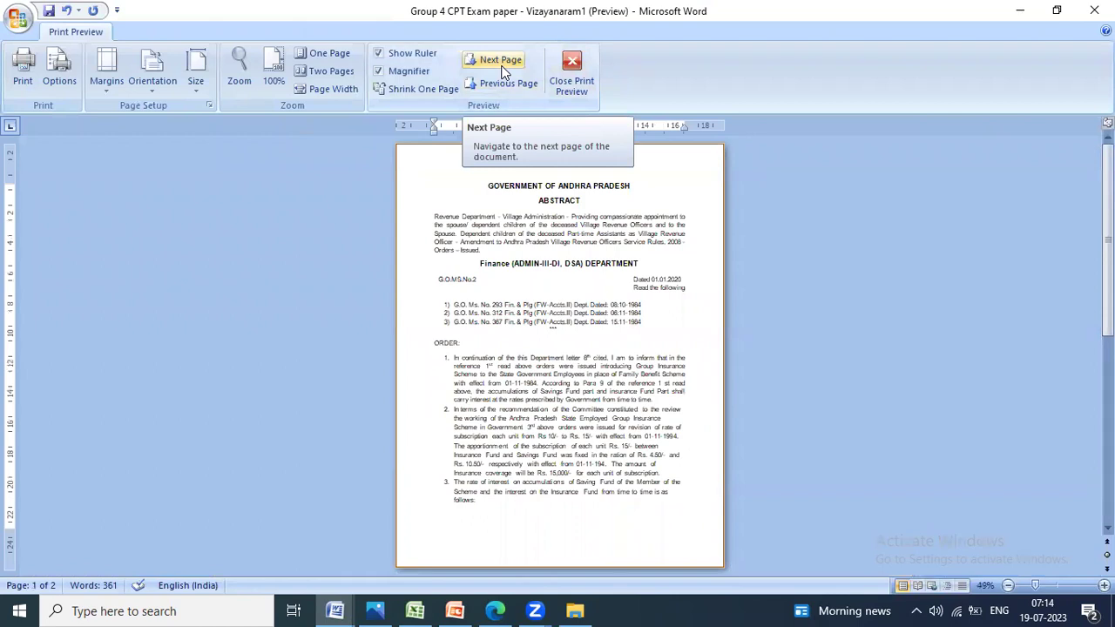
Step: Flip between the two Print Preview pages, then close Print Preview
click(502, 70)
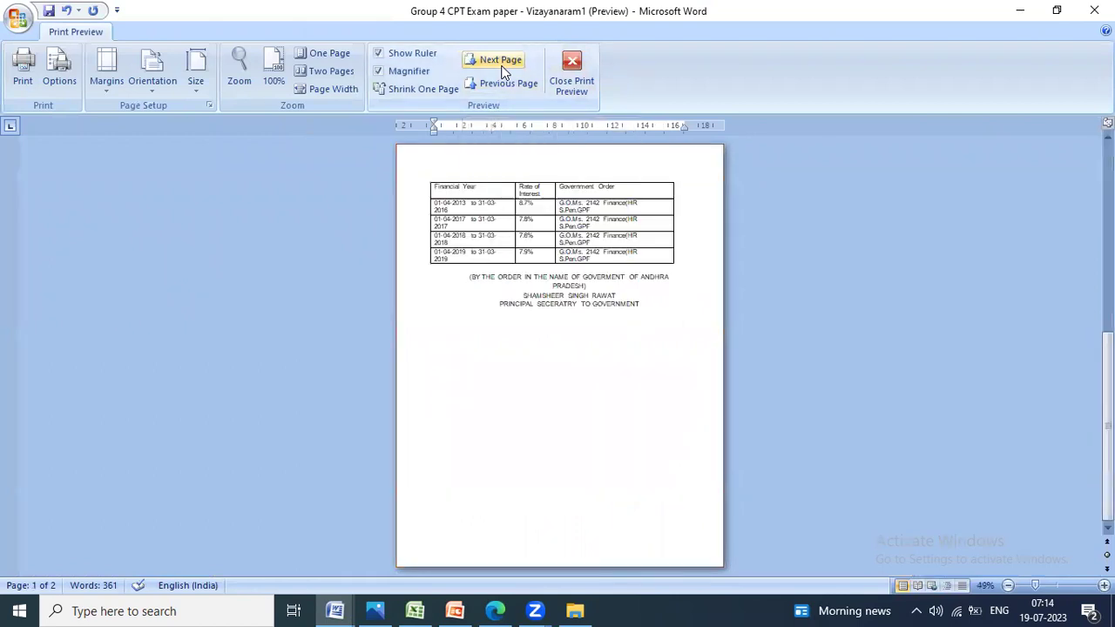
click(499, 85)
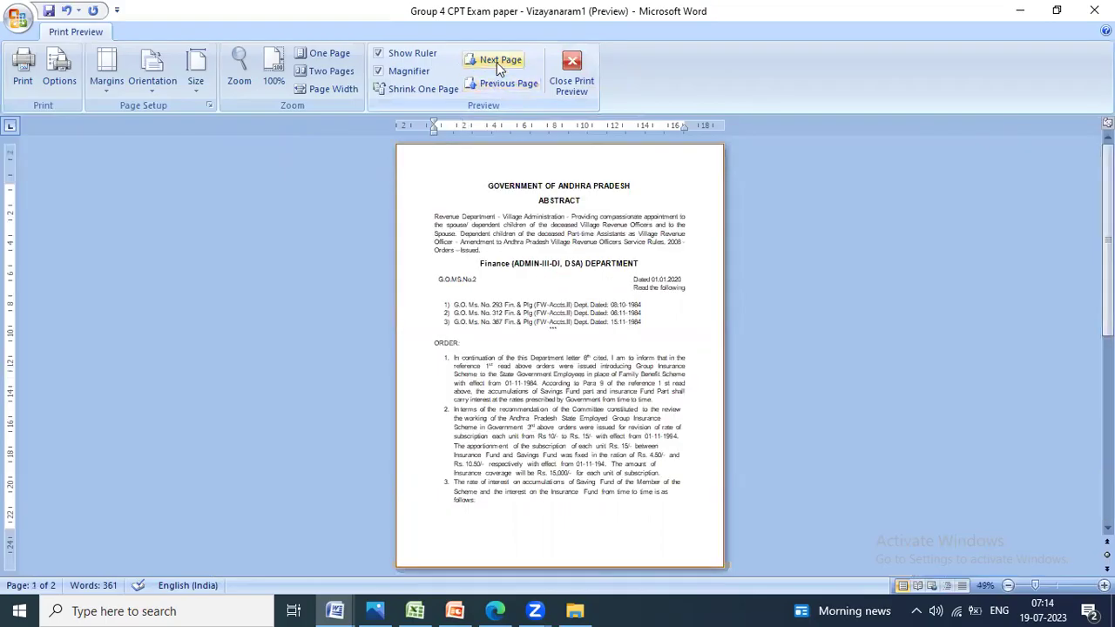
click(496, 61)
click(498, 82)
click(499, 61)
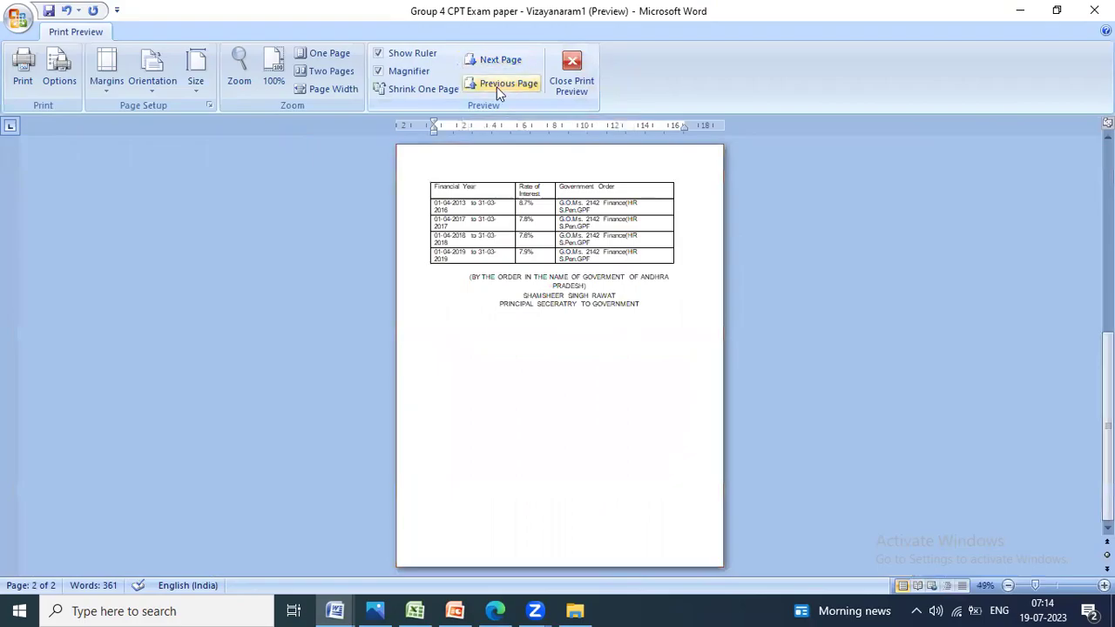
click(497, 87)
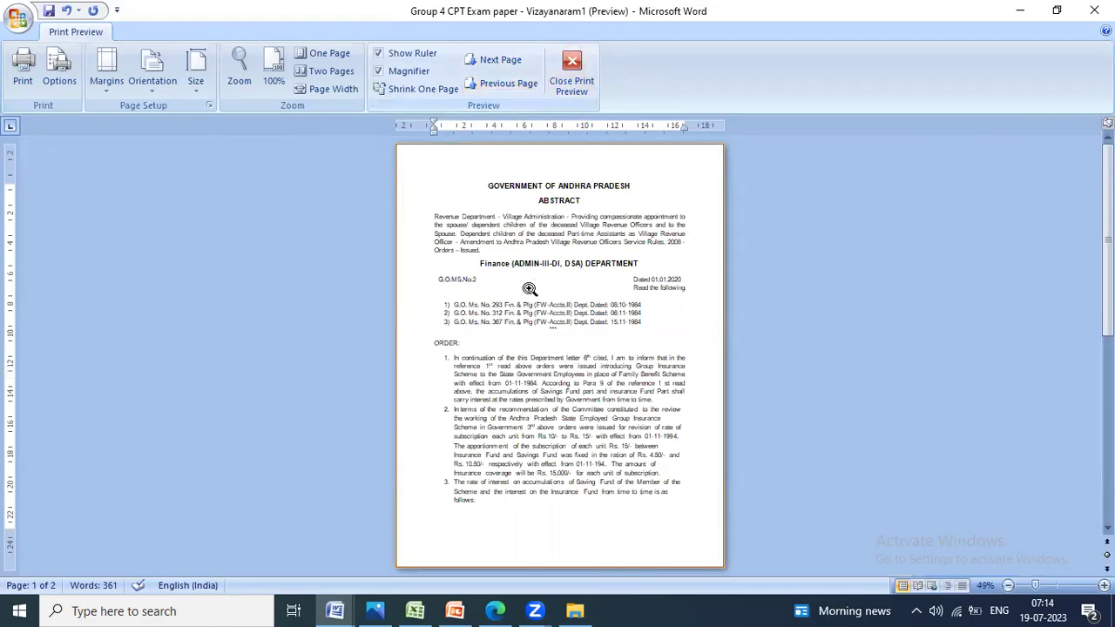
click(580, 77)
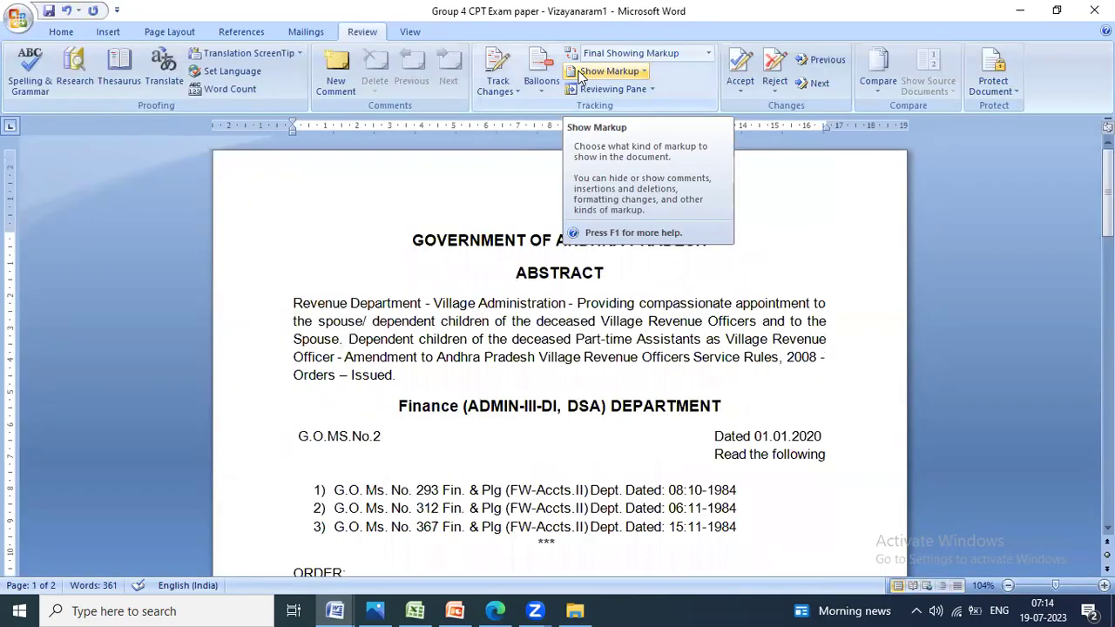
Step: Reread the MS Excel questions in the exam-paper photo, then bring Book1 forward
click(374, 611)
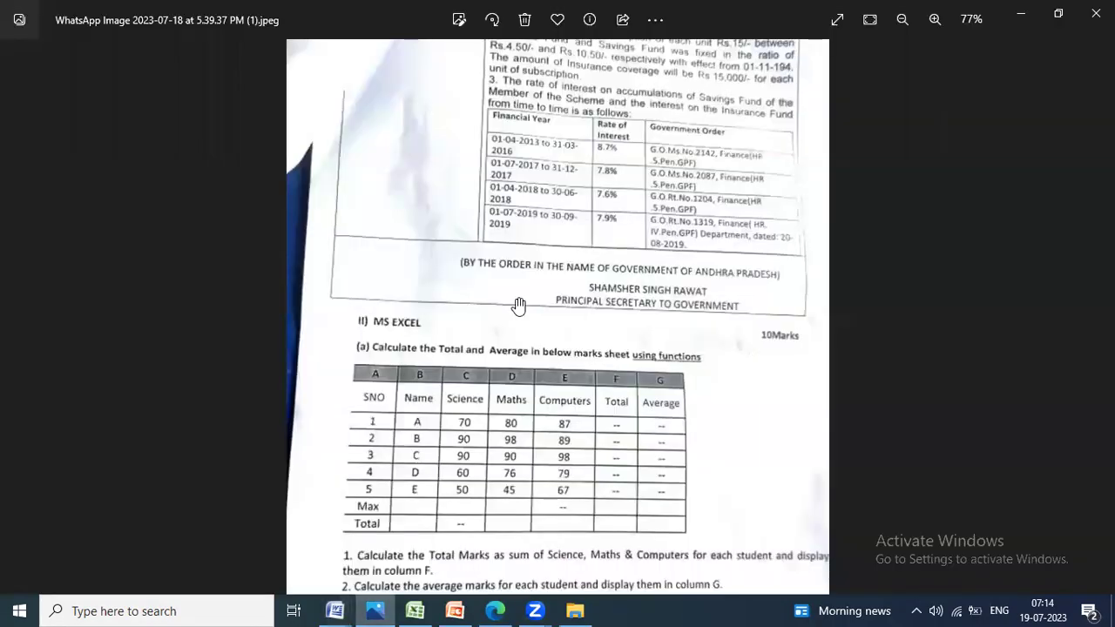
drag(520, 355, 474, 169)
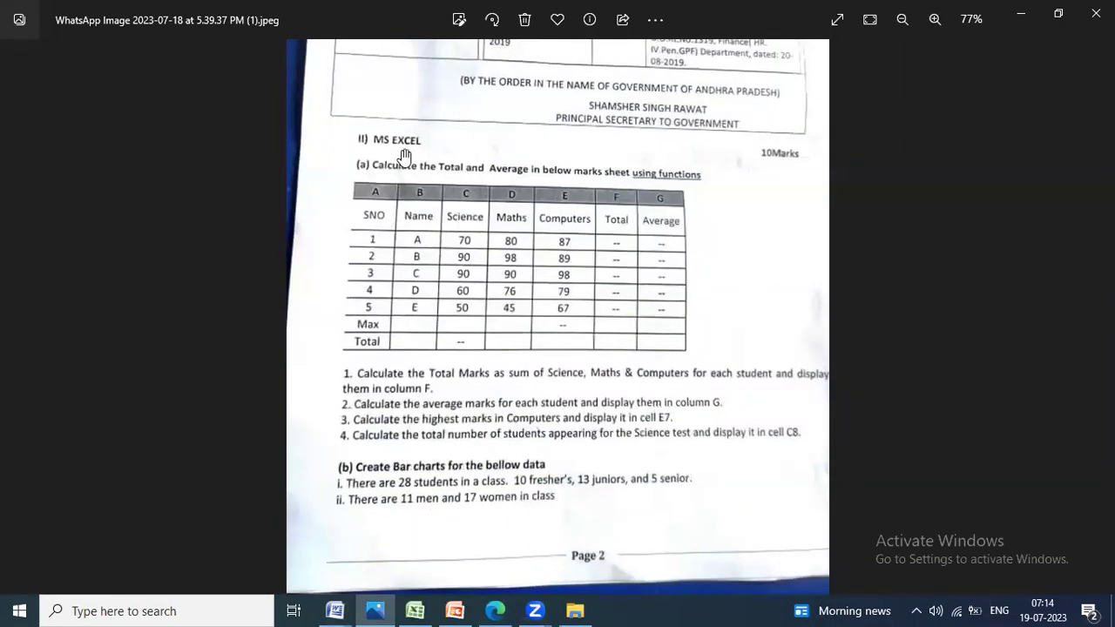
click(416, 609)
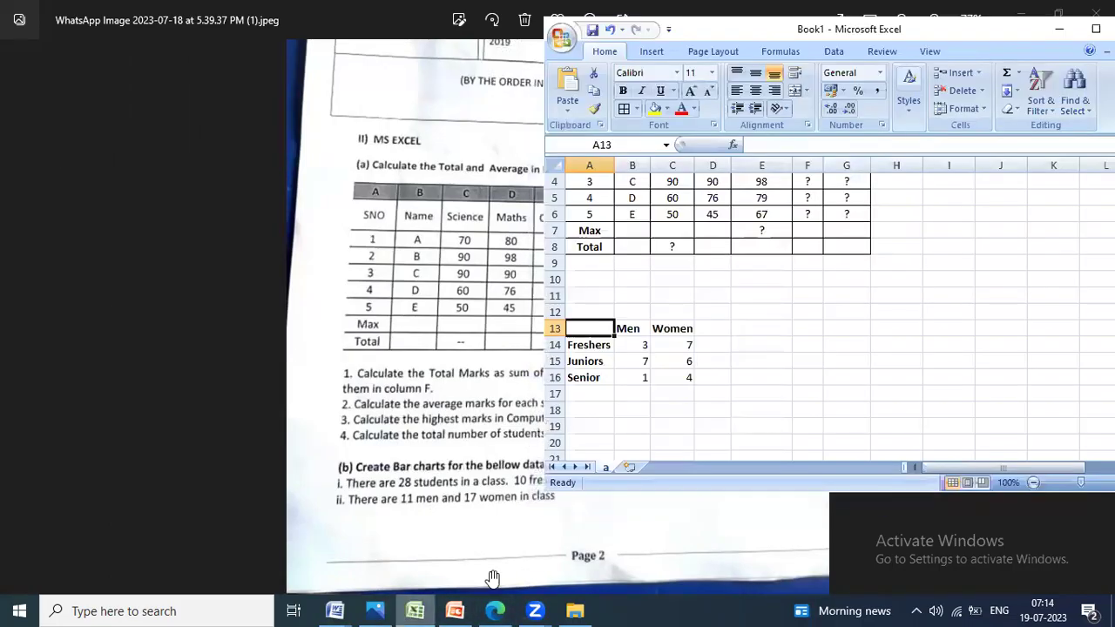
Step: Maximize the Book1 Excel window at row 1, then switch to the exam-paper photo
scroll(741, 279, up, 1)
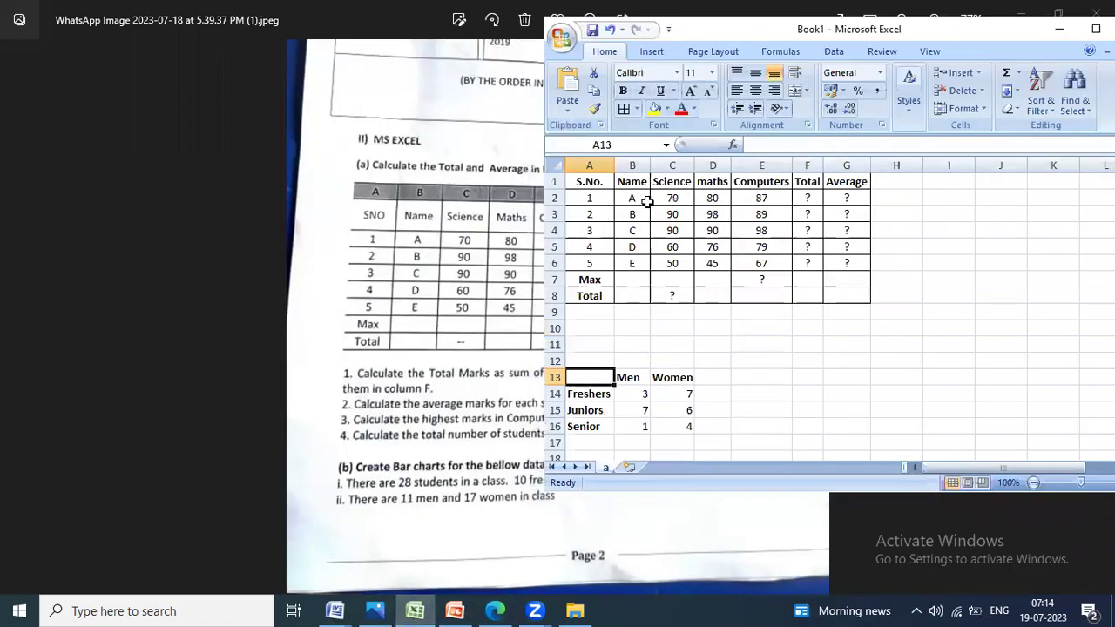
double_click(947, 35)
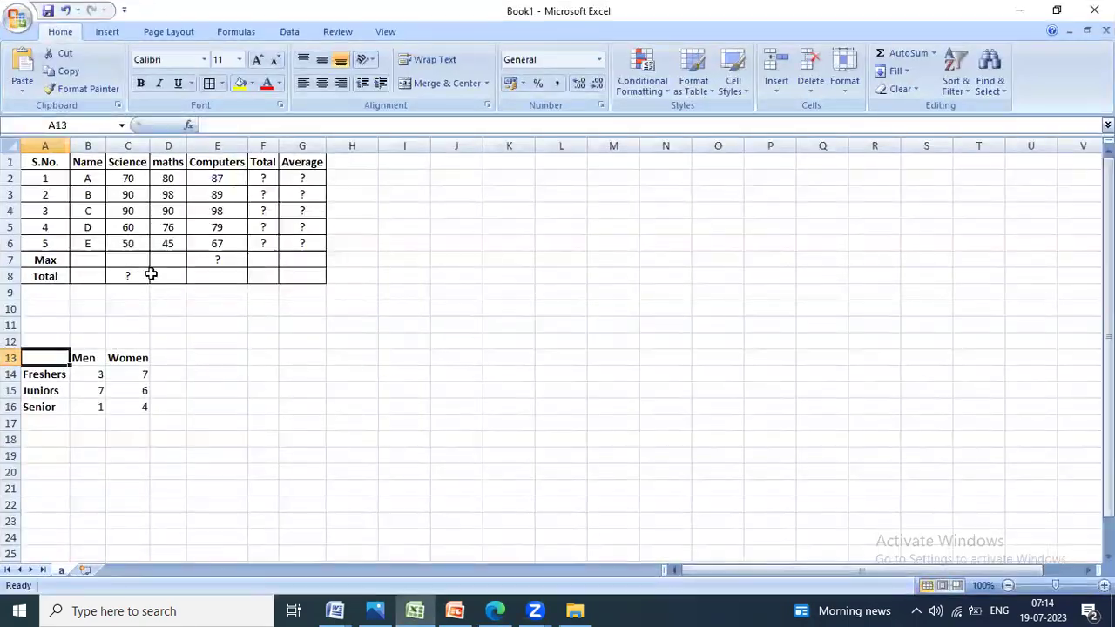
key(alt+Tab)
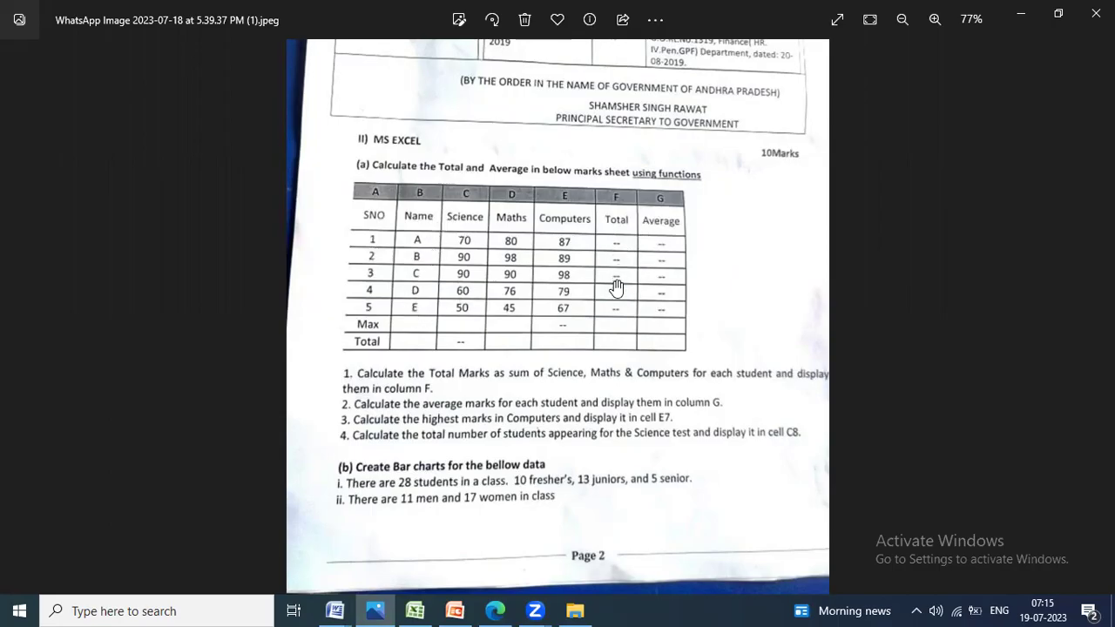
Step: Zoom the photo to 121% and pan to the Excel task list, then return to Book1
scroll(688, 388, down, 1)
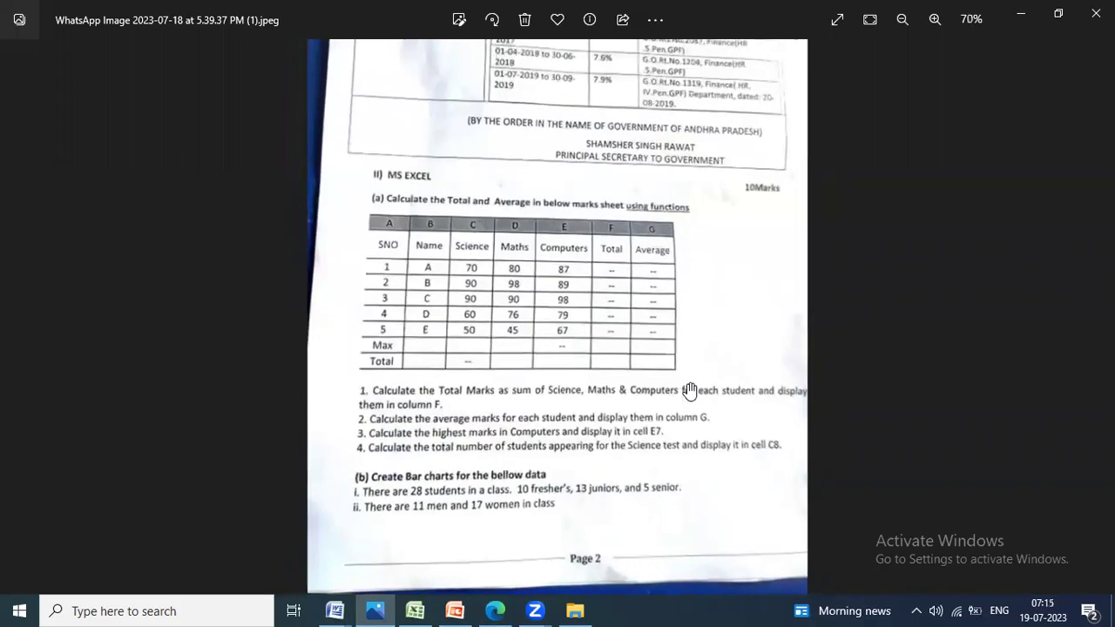
scroll(668, 403, up, 3)
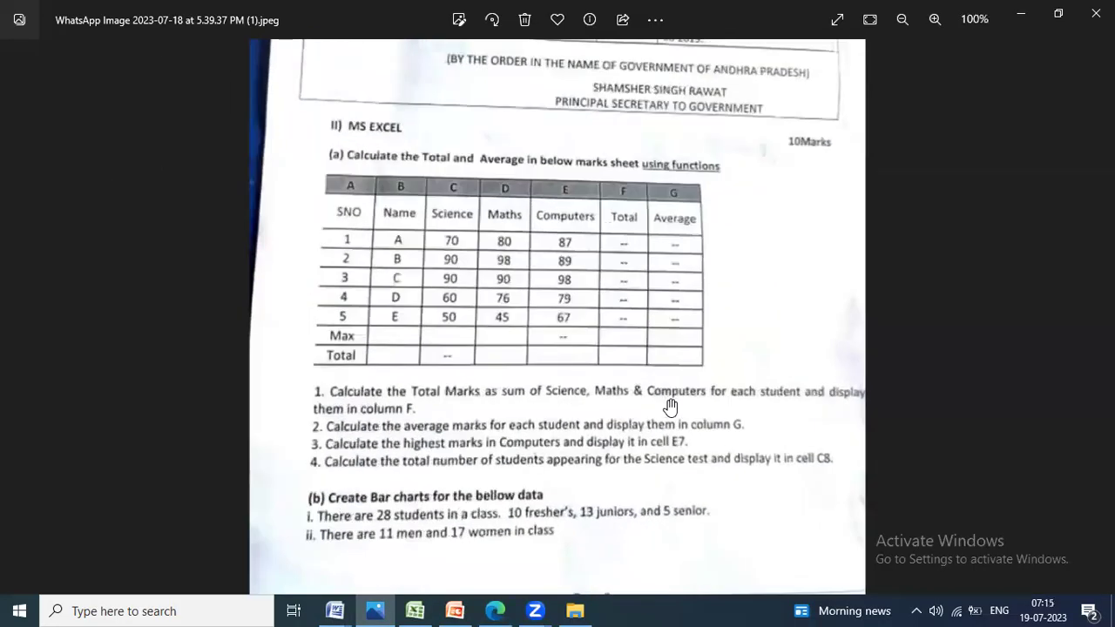
scroll(669, 406, up, 1)
drag(703, 430, 545, 314)
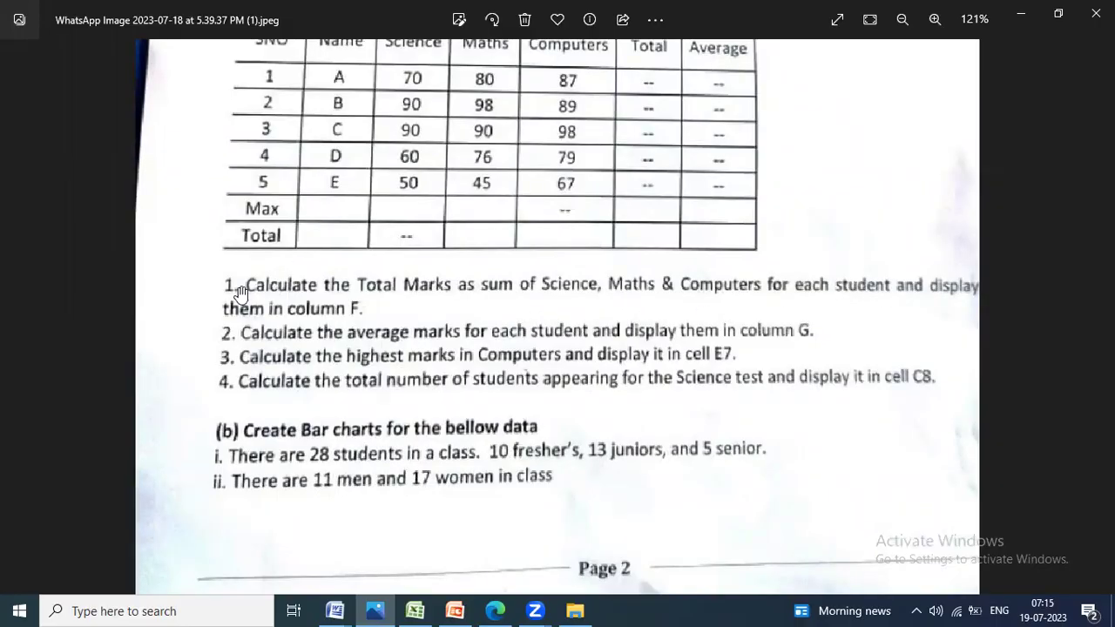
key(alt+Tab)
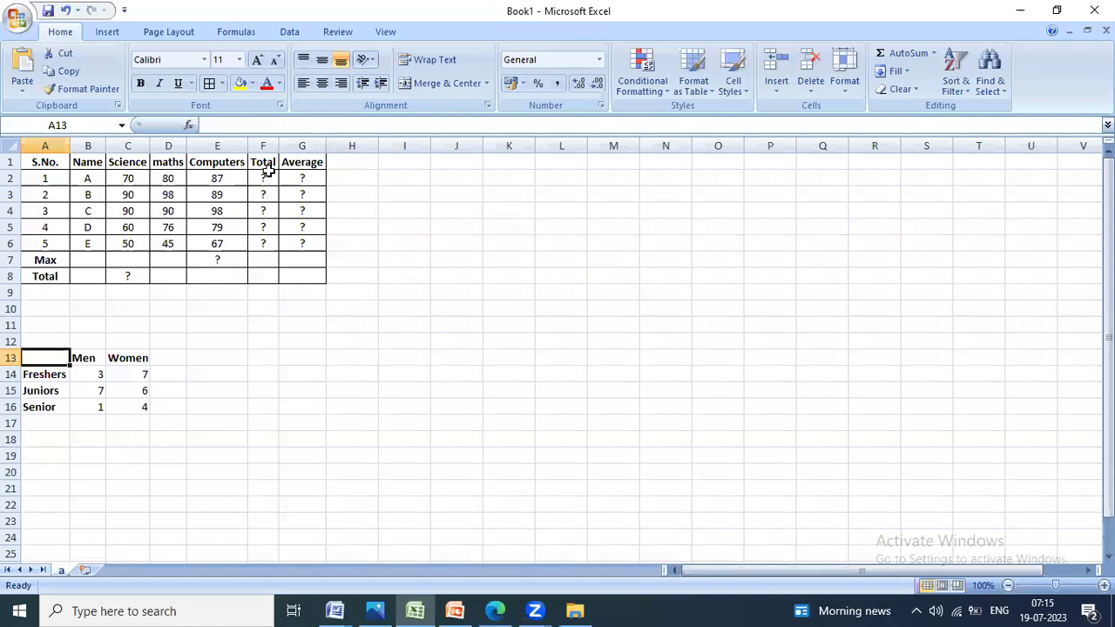
Step: Enter =SUM(C2:E2) in F2 to total student A's marks
drag(263, 178, 257, 243)
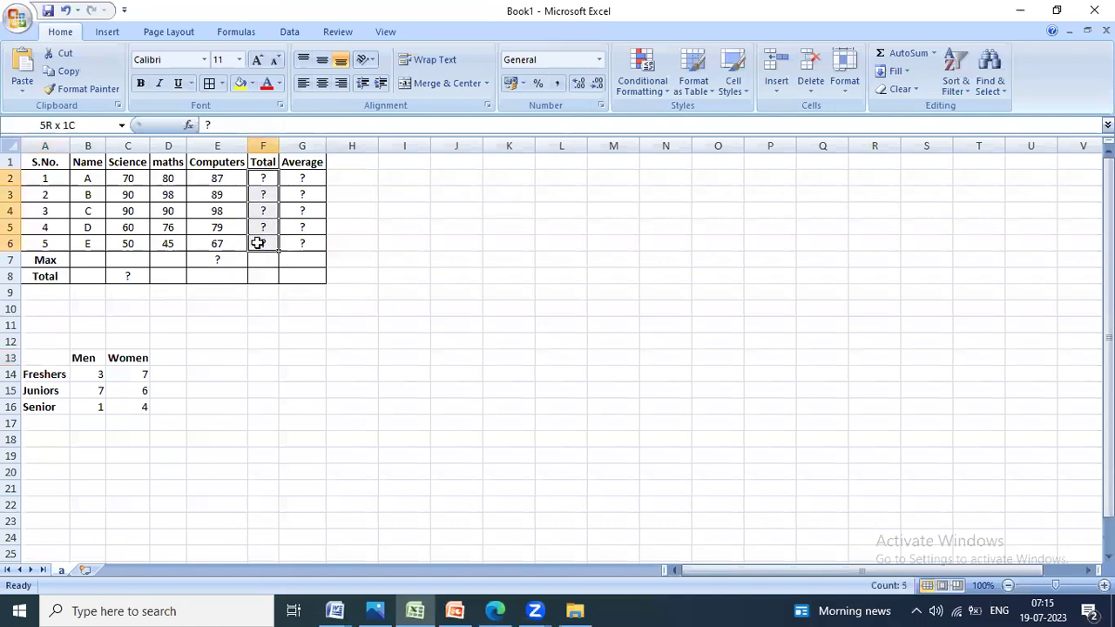
click(260, 177)
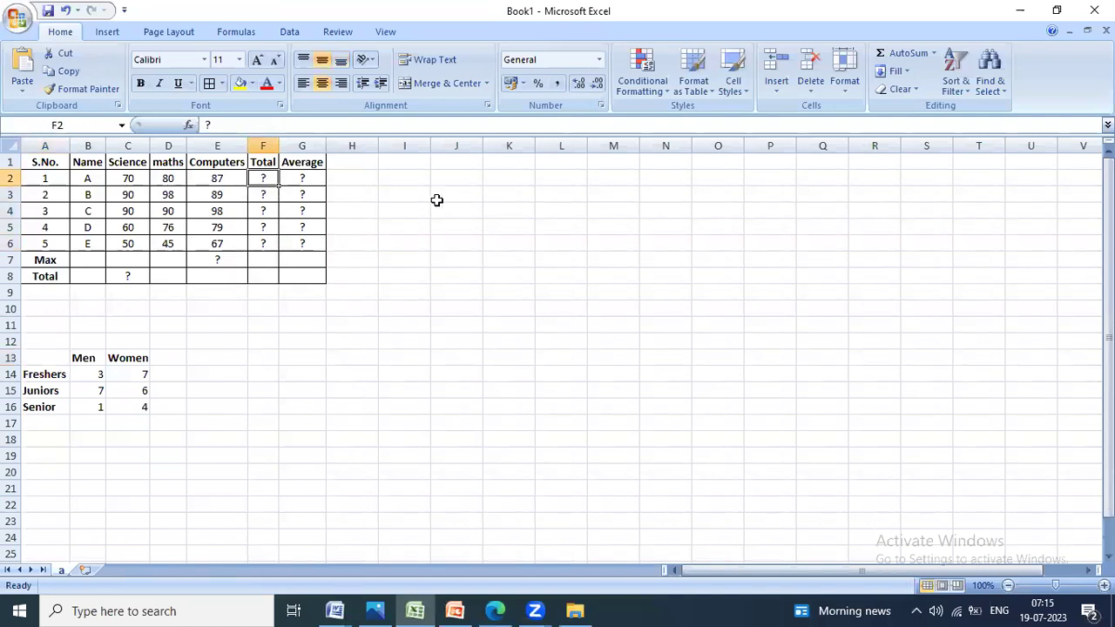
ctrl+scroll(305, 181, up, 1)
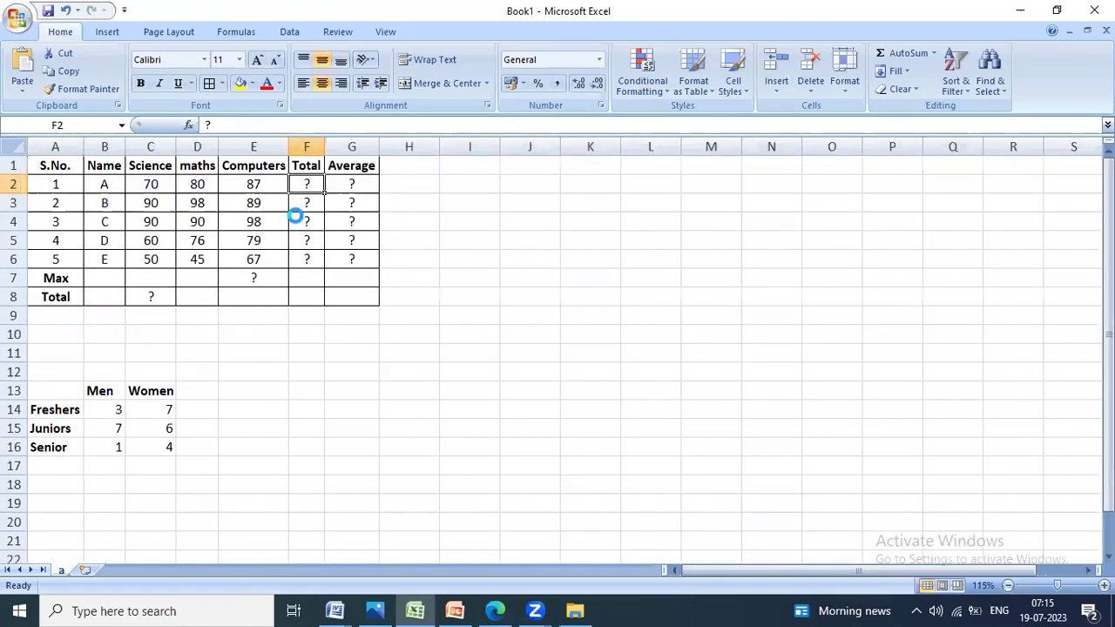
ctrl+scroll(296, 219, up, 2)
drag(406, 149, 657, 147)
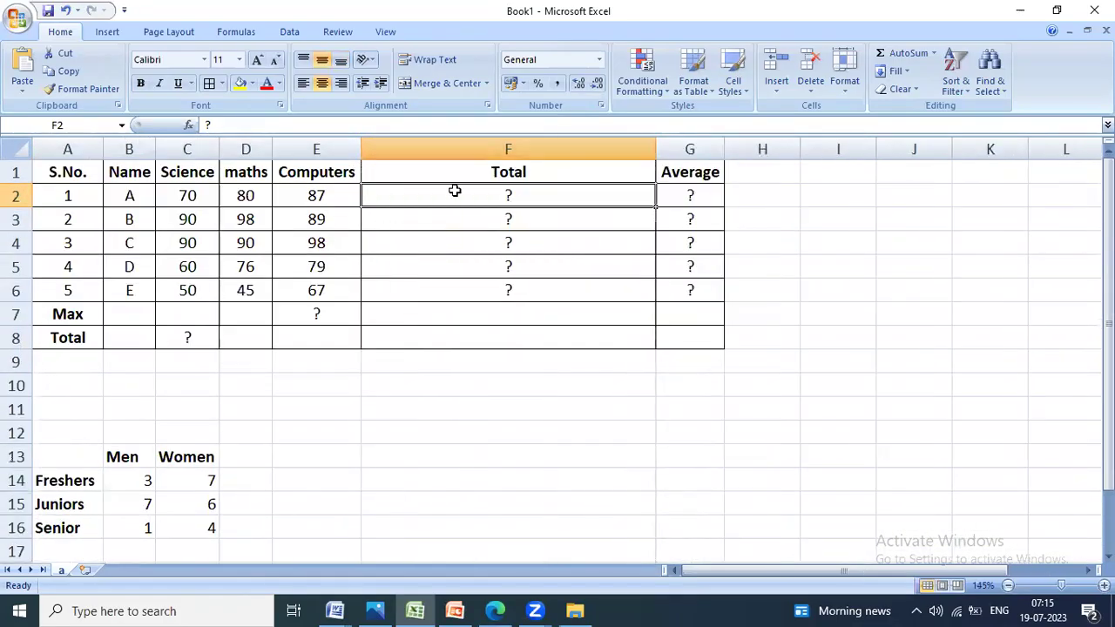
text(=sum)
key(Tab)
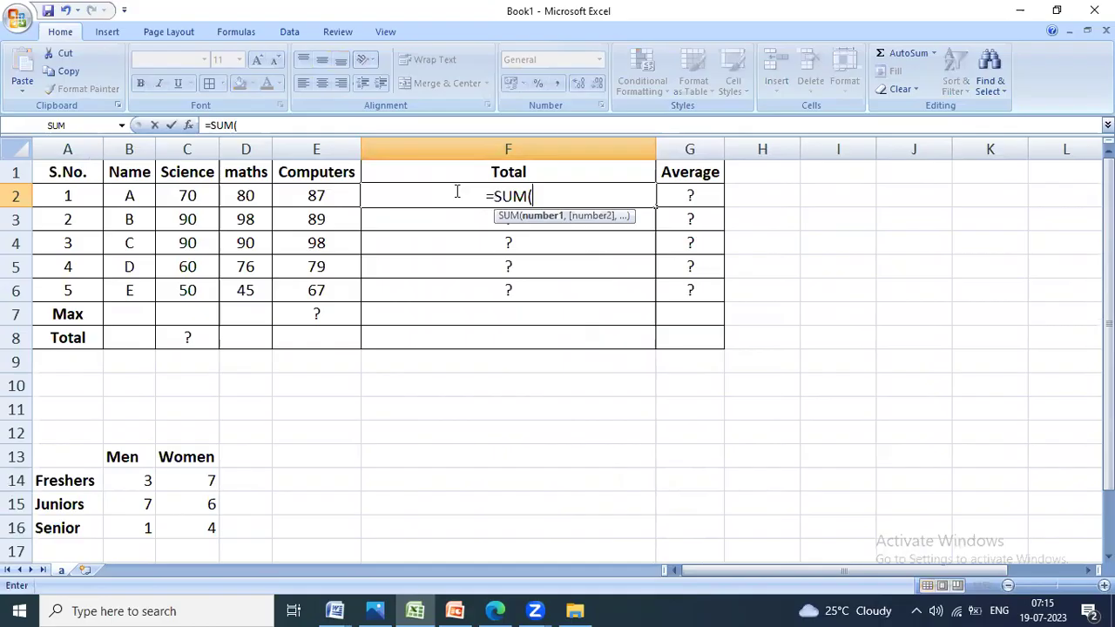
drag(183, 195, 310, 195)
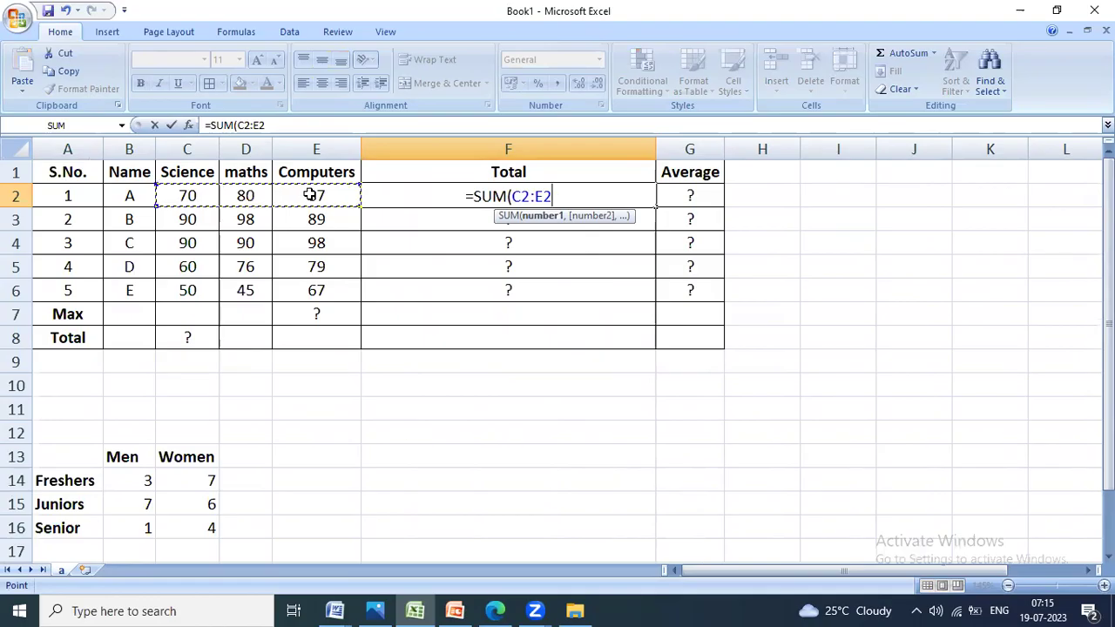
text())
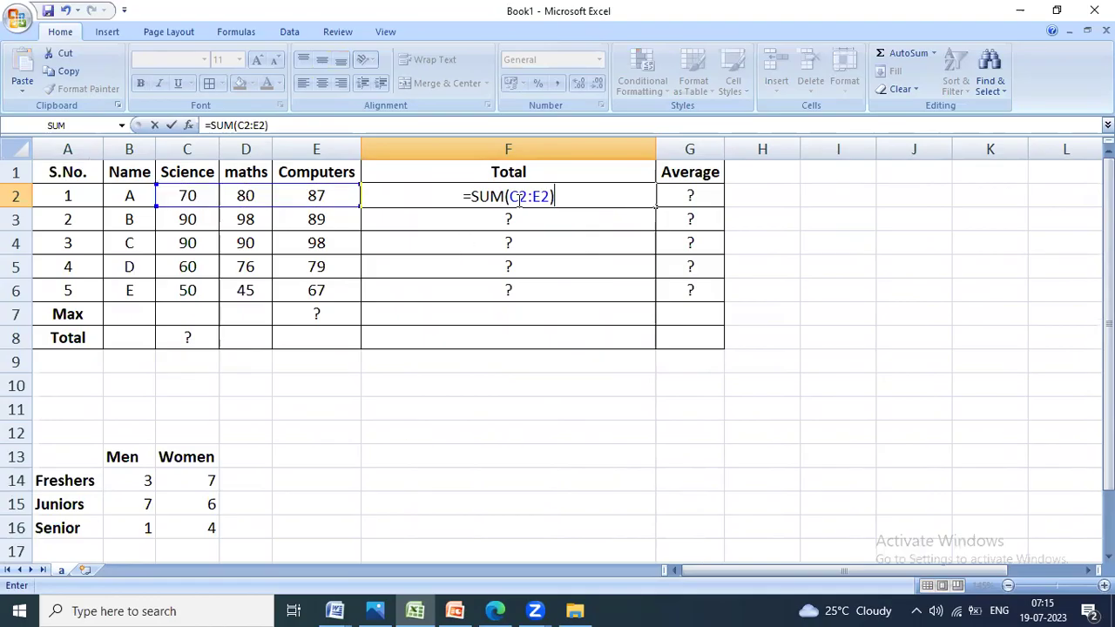
key(Return)
Step: Copy the total formula down to F6 and narrow column F
click(519, 198)
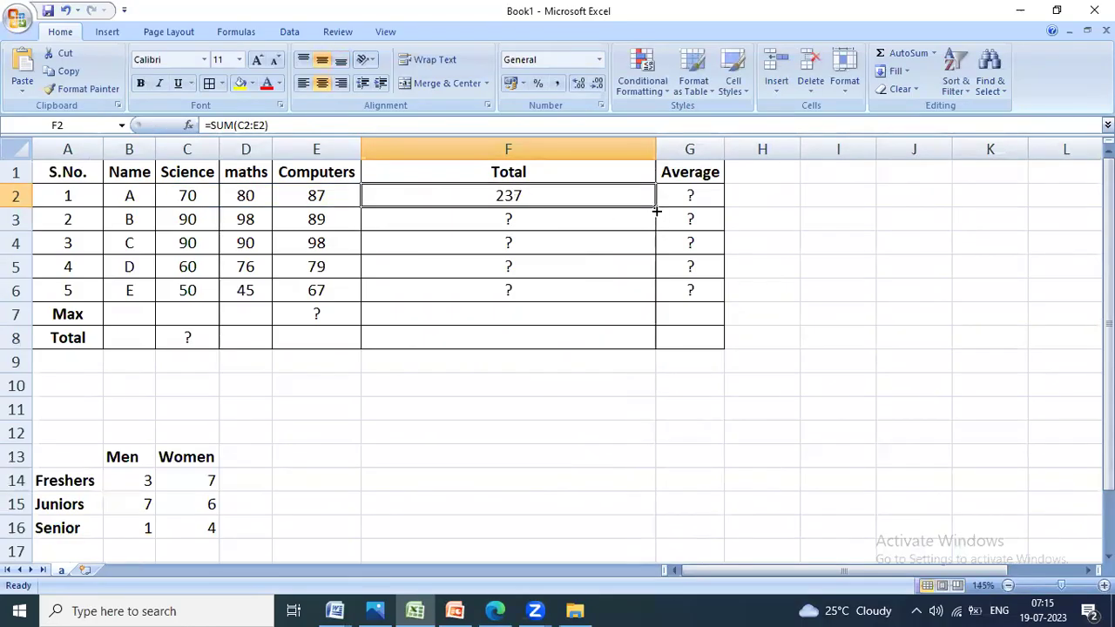
drag(656, 208, 645, 305)
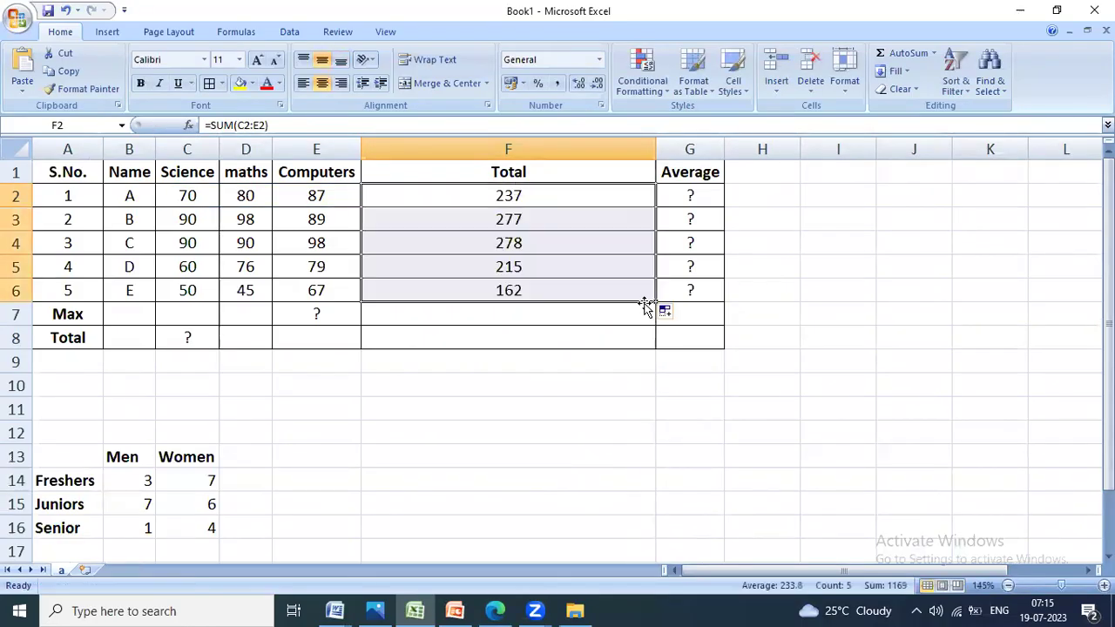
drag(656, 150, 509, 150)
key(alt+Tab)
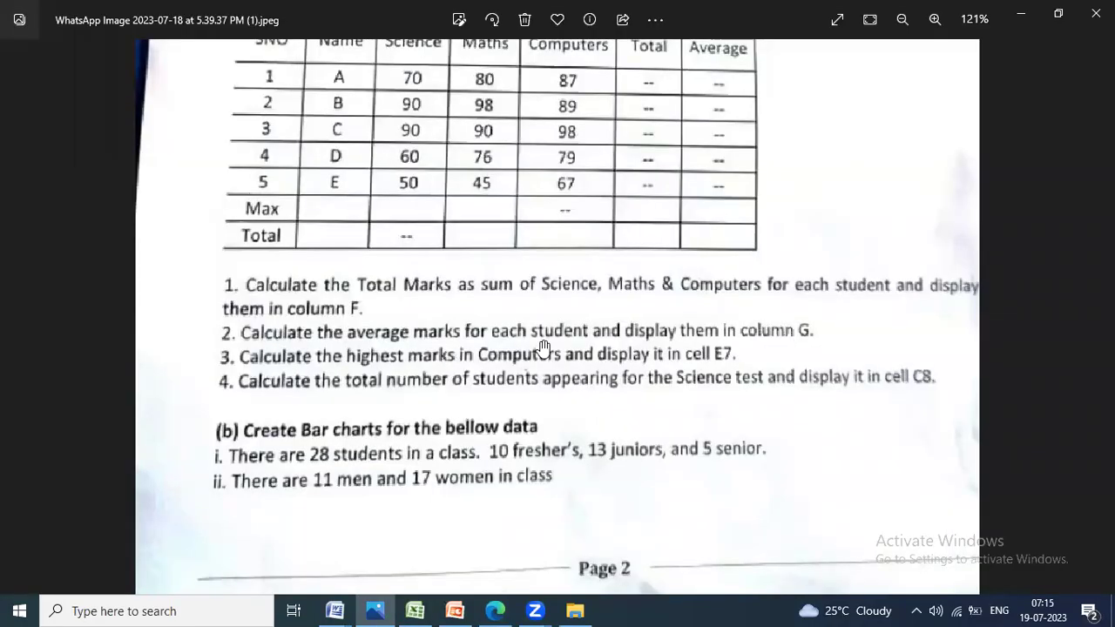
key(alt+Tab)
click(533, 199)
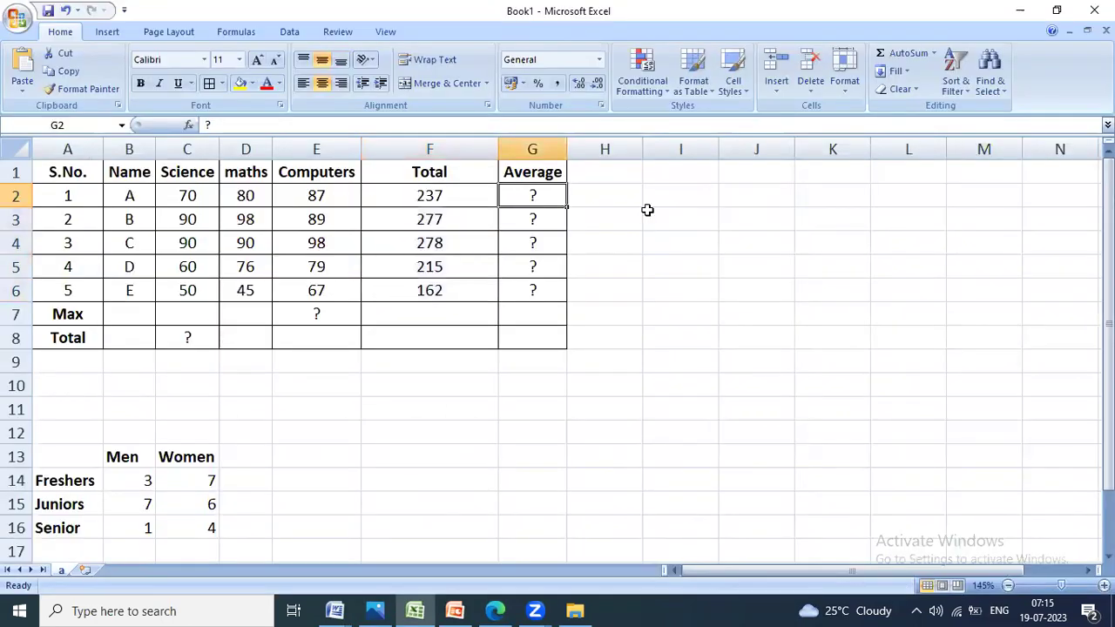
Step: Enter =AVERAGE(C2:E2) in G2 and fill it down to G6
text(=avera)
key(Tab)
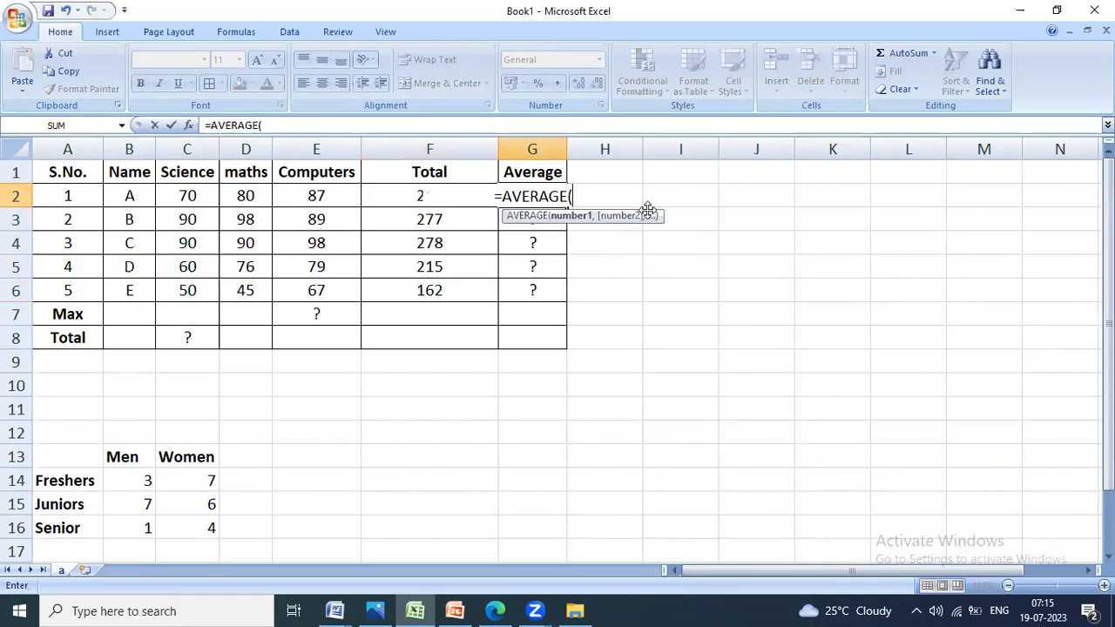
drag(188, 196, 281, 192)
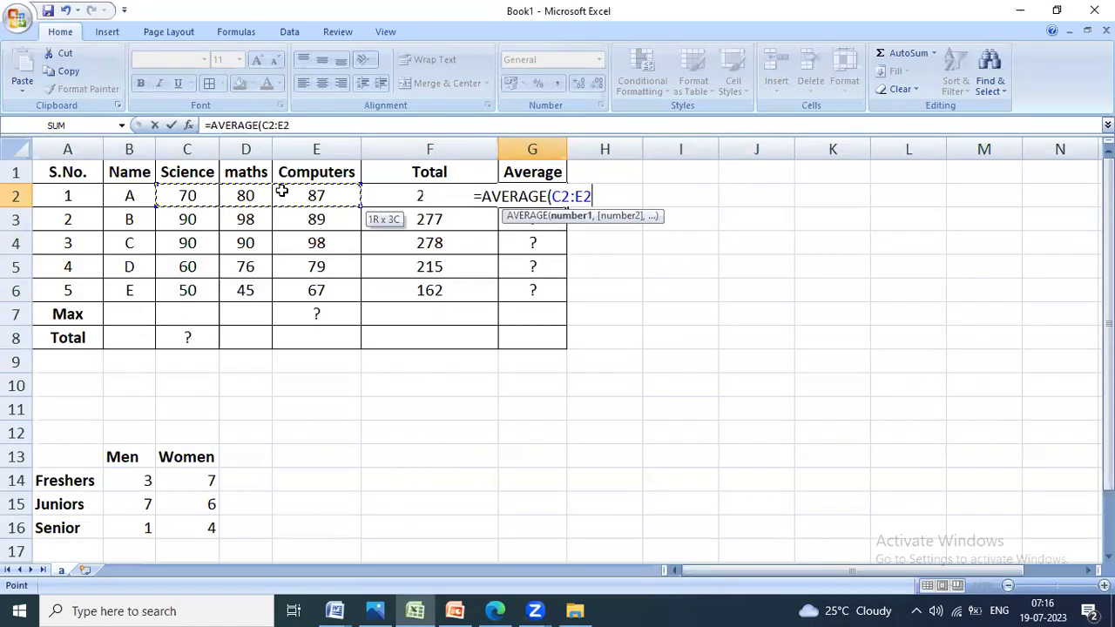
text())
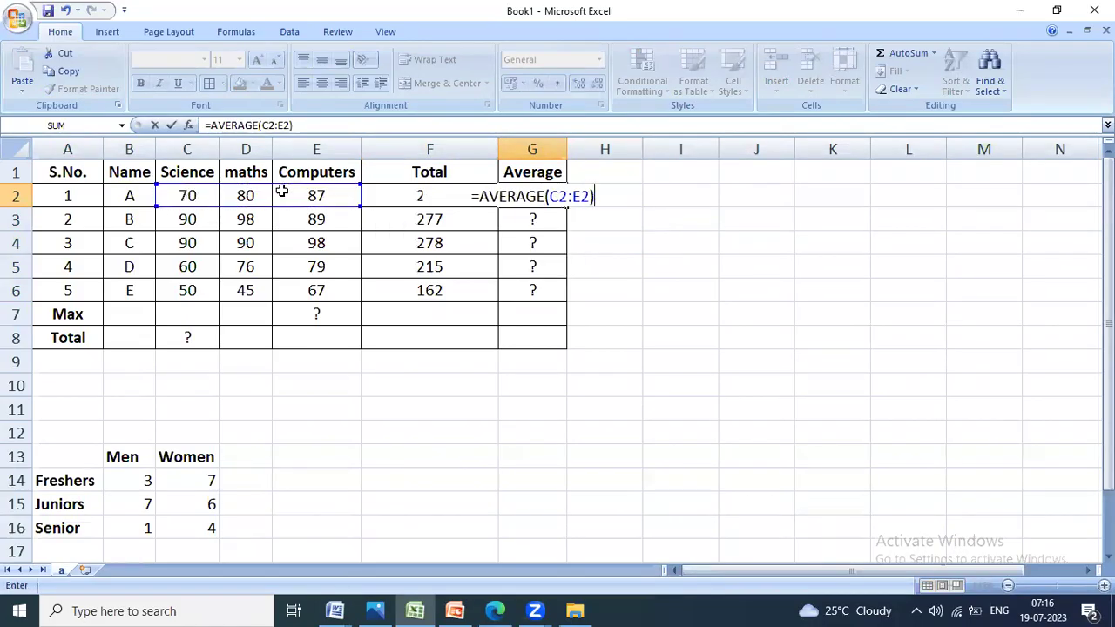
key(Return)
click(543, 200)
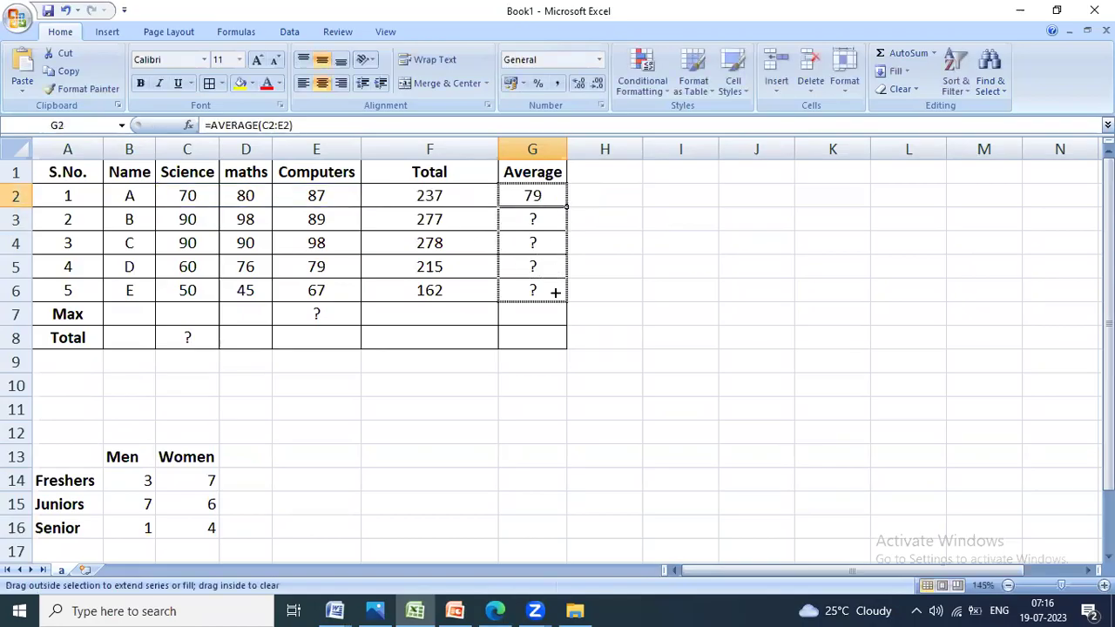
drag(566, 205, 562, 295)
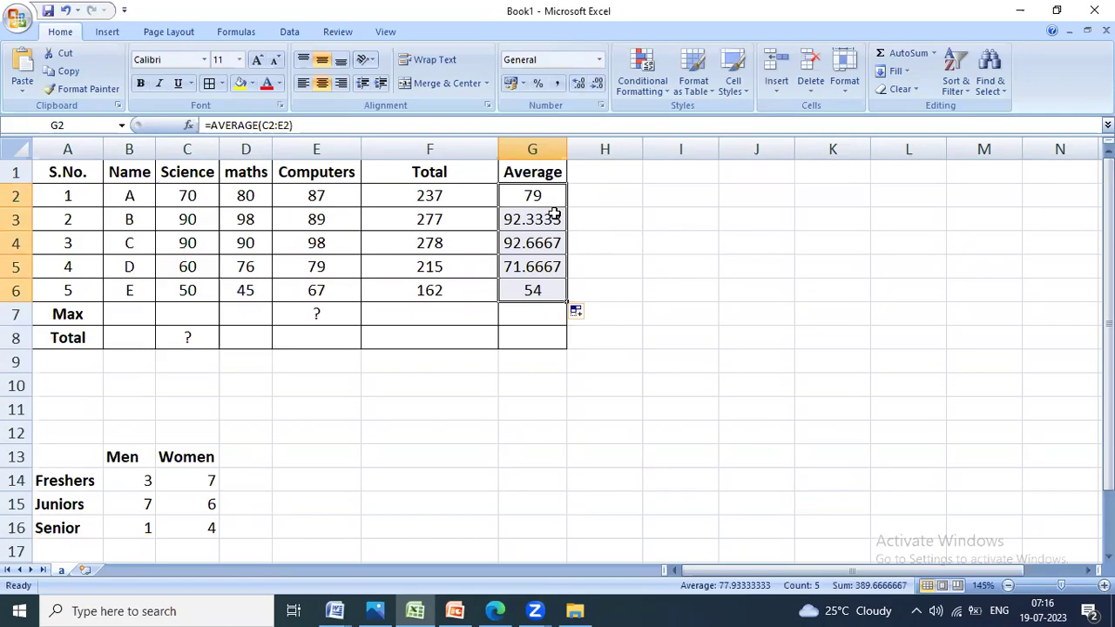
Step: Show the averages to two decimal places, e.g. 79.00 and 92.33
click(581, 87)
click(582, 87)
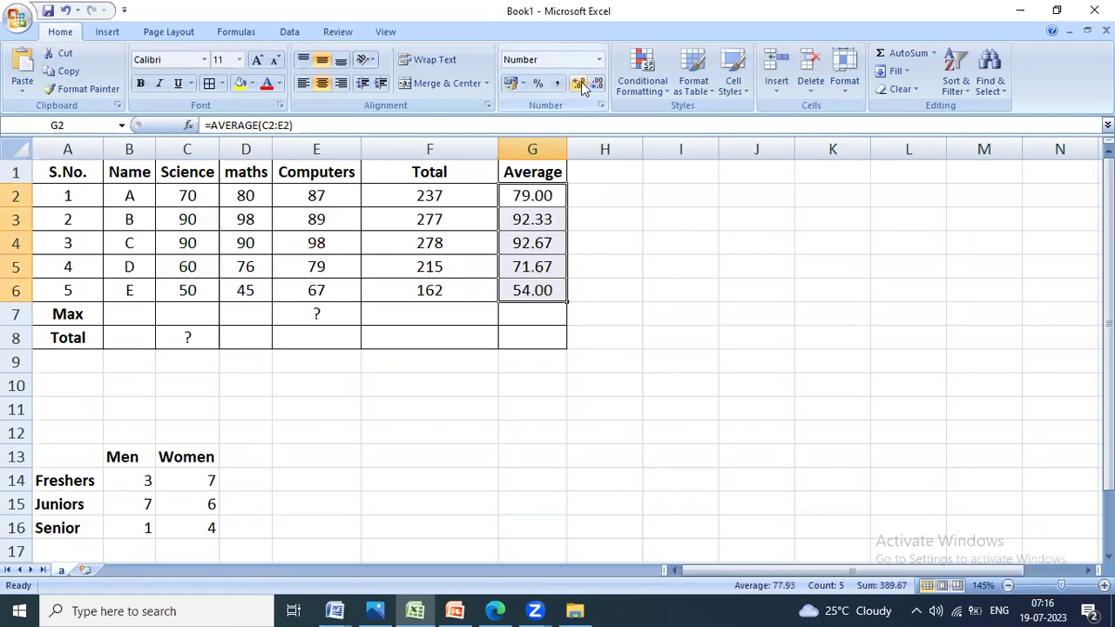
key(alt+Tab)
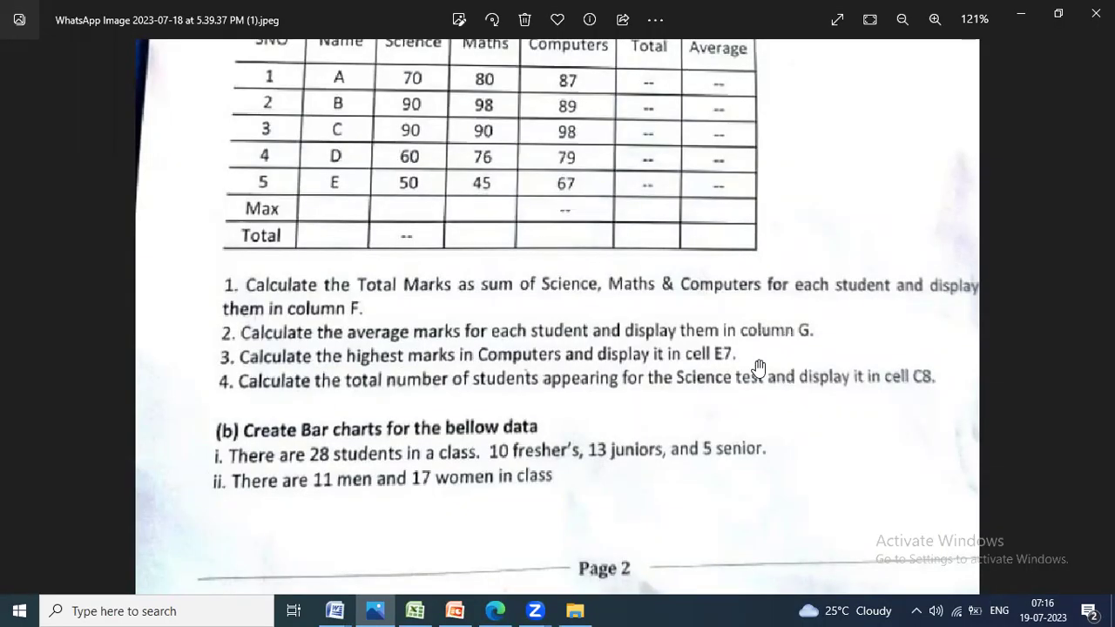
key(alt+Tab)
click(334, 317)
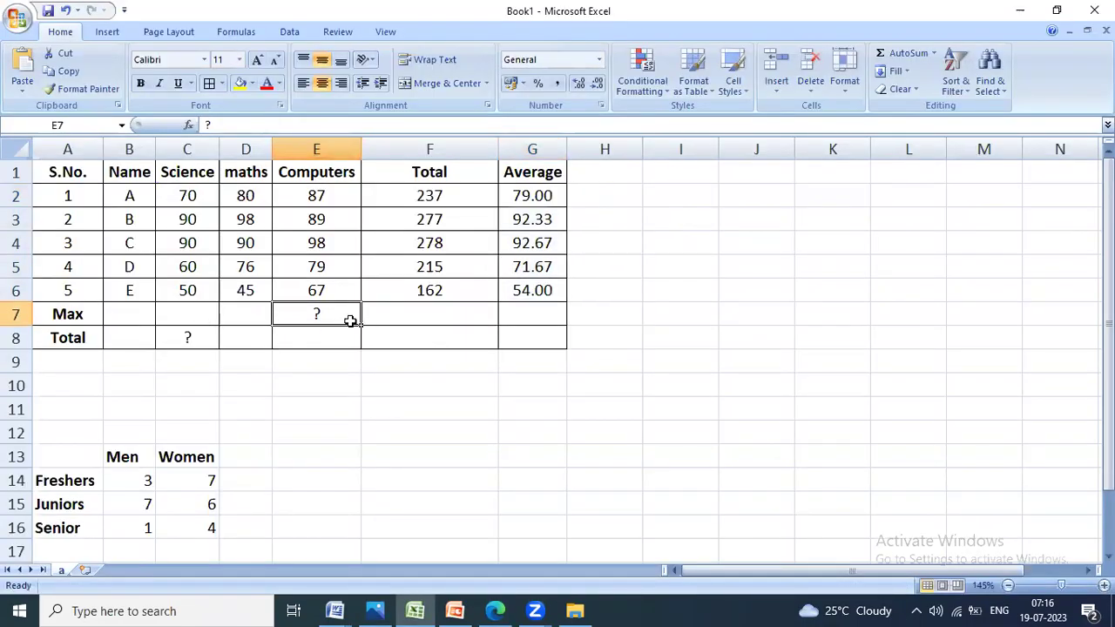
Step: Enter =MAX(E2:E6) in E7 to show the highest Computers mark, 98
text(=max)
key(Tab)
drag(316, 195, 323, 286)
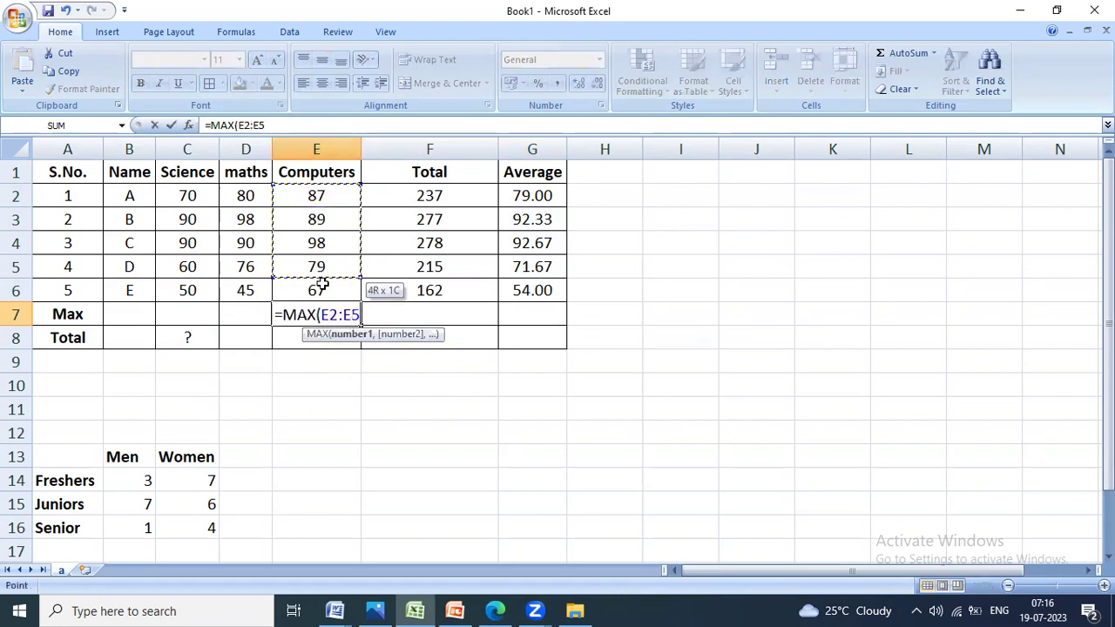
text())
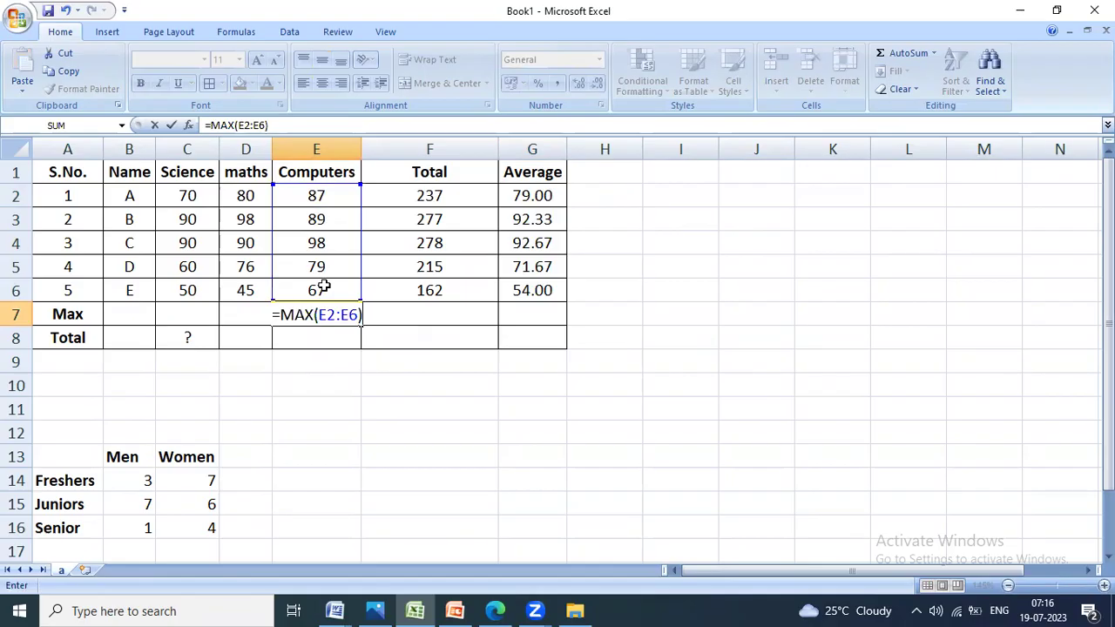
key(Return)
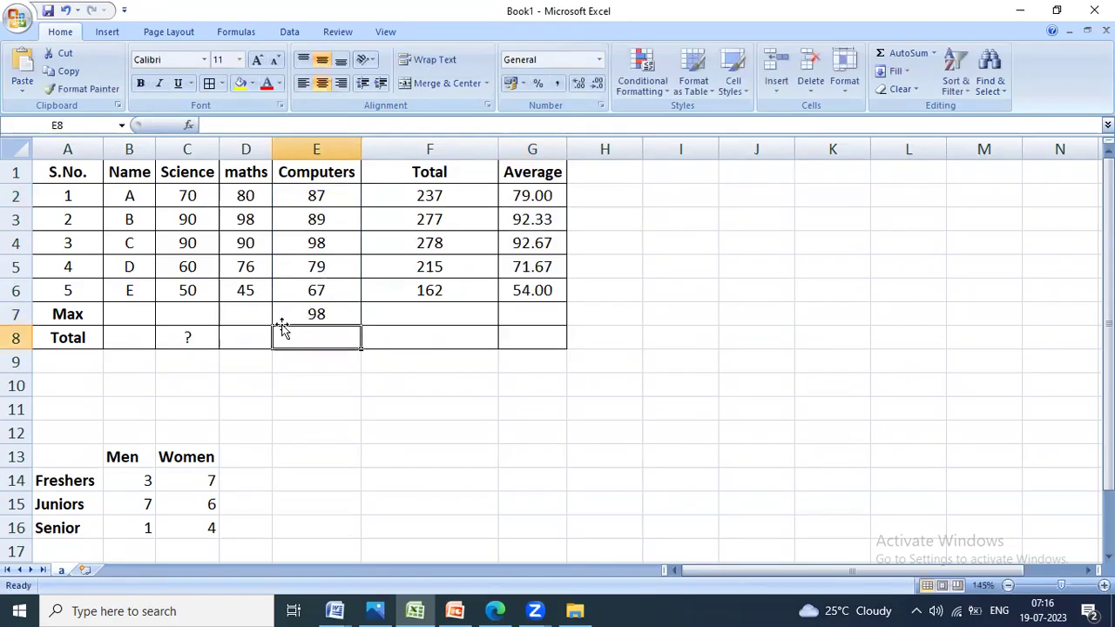
Step: Count the Science marks in C8 with =COUNT(C2:C6), giving 5, then select the Total and Average figures
click(199, 343)
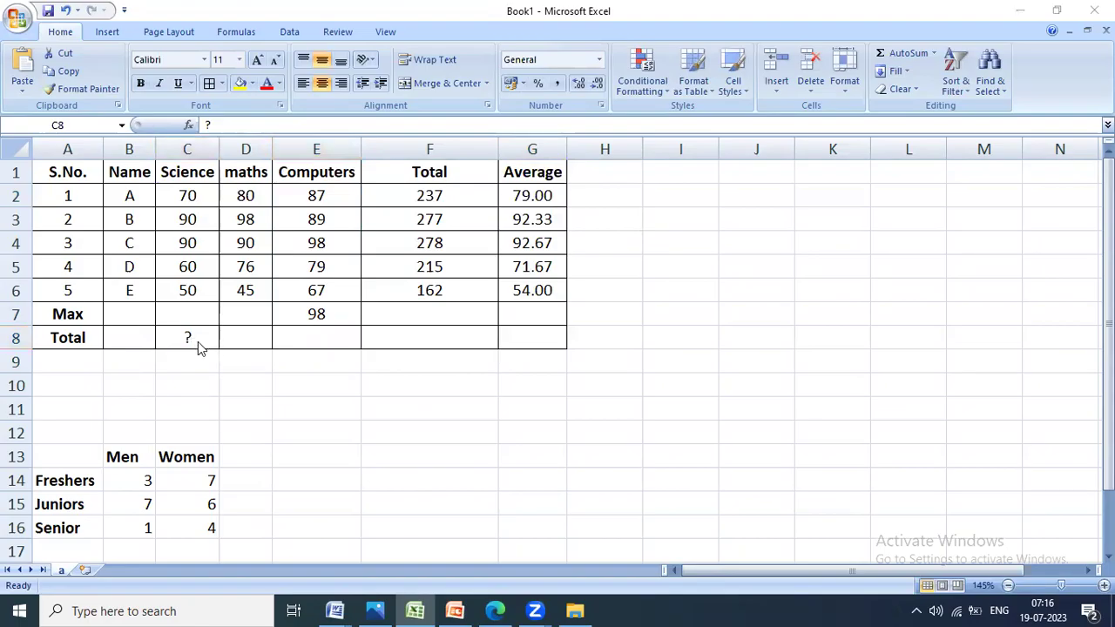
key(alt+Tab)
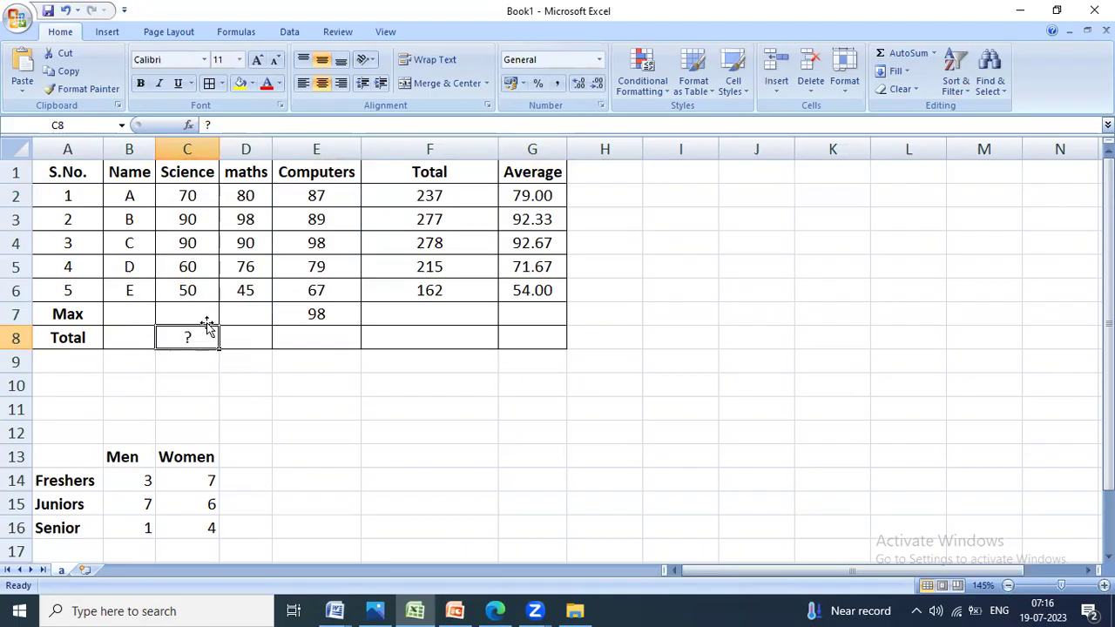
text(=count)
key(Tab)
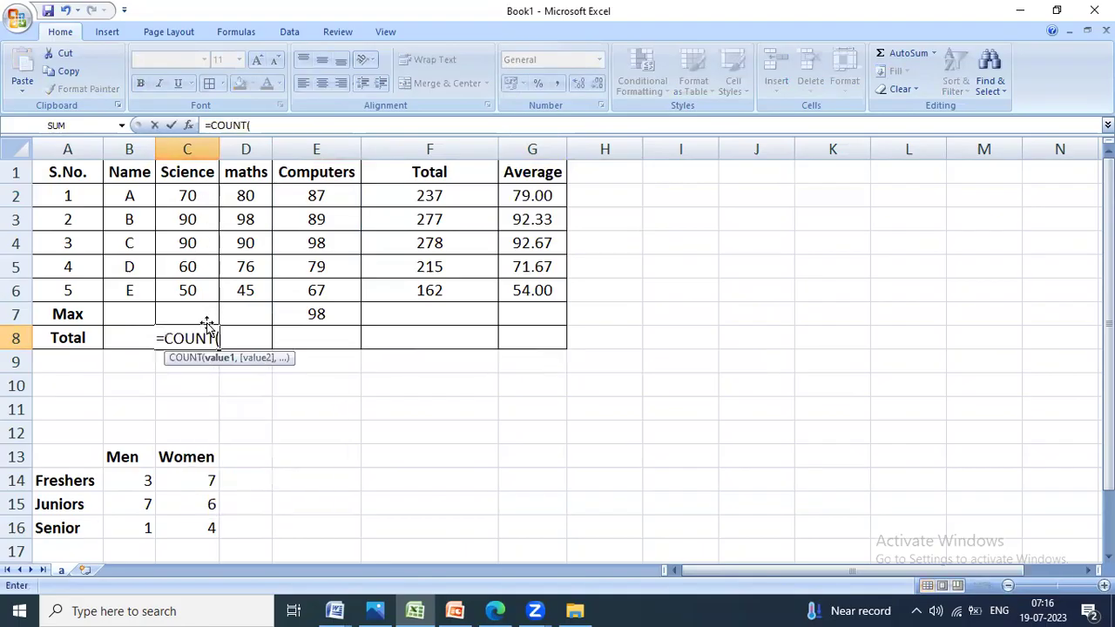
drag(200, 196, 201, 293)
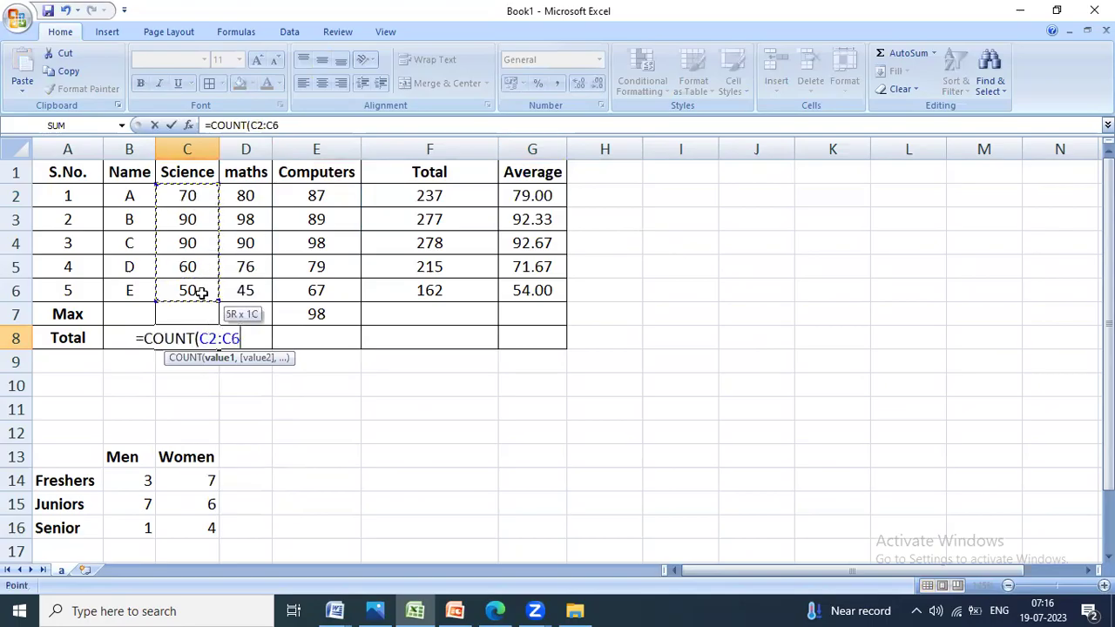
text())
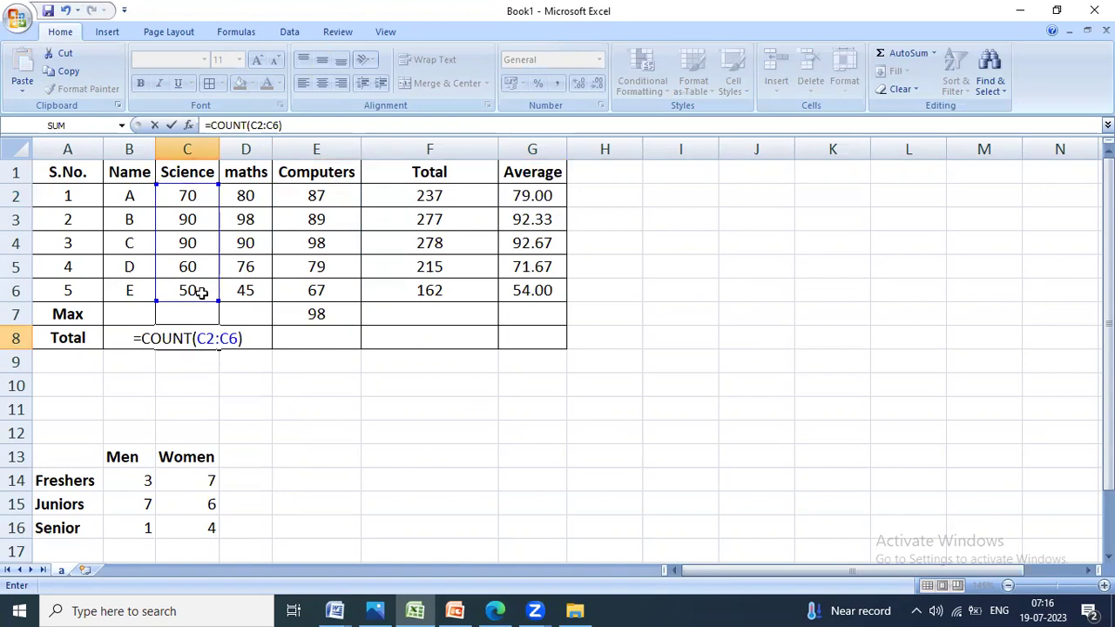
key(Return)
click(182, 338)
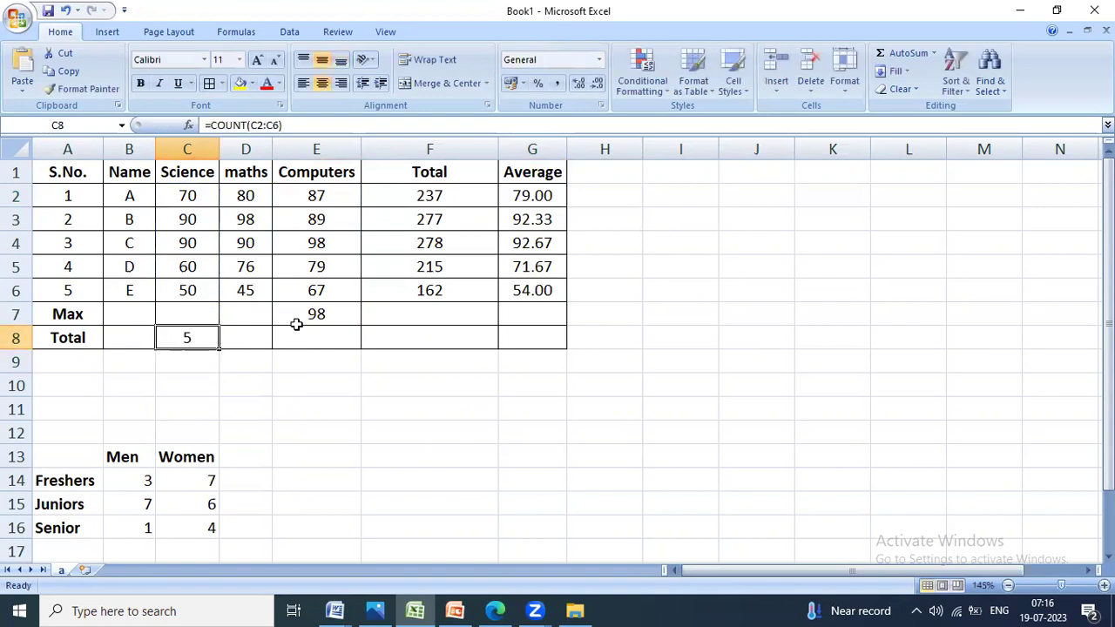
click(331, 313)
mouse_move(449, 201)
mouse_down()
mouse_move(525, 268)
mouse_move(529, 289)
mouse_up()
Step: Bold the Total and Average figures, then read the bar-chart instructions in the assignment image
key(ctrl+b)
click(507, 339)
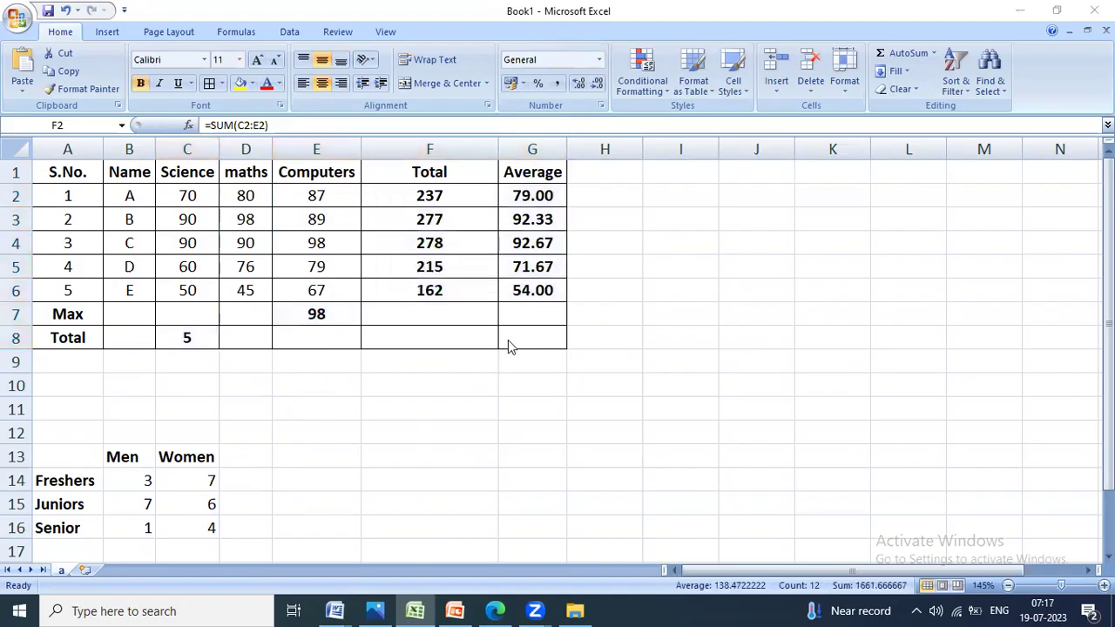
key(alt+Tab)
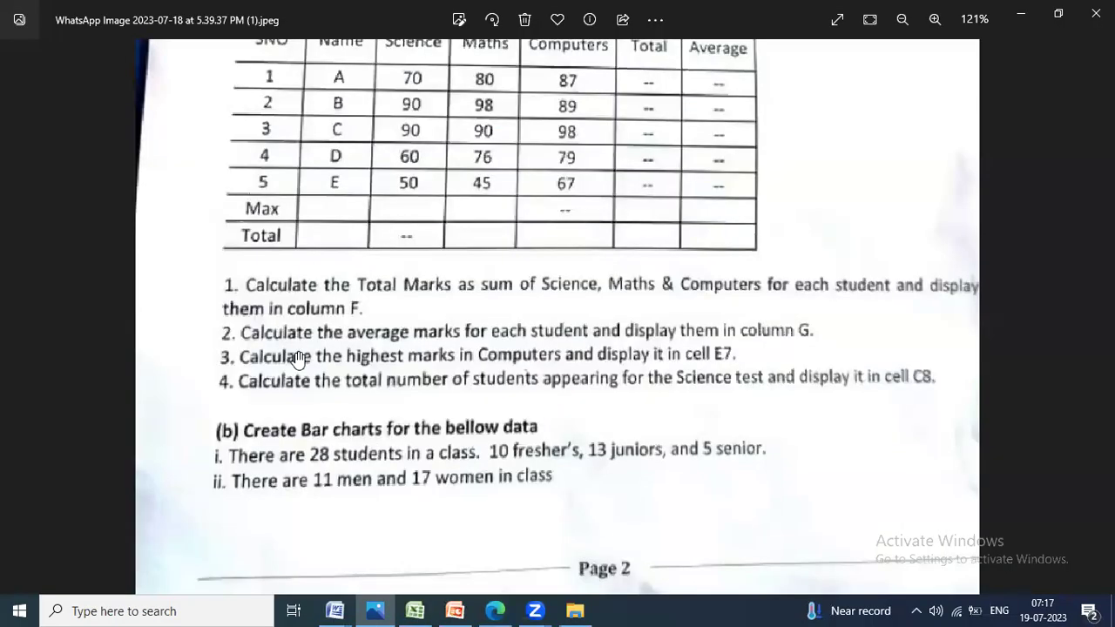
key(alt+Tab)
key(alt+Tab)
scroll(527, 439, down, 1)
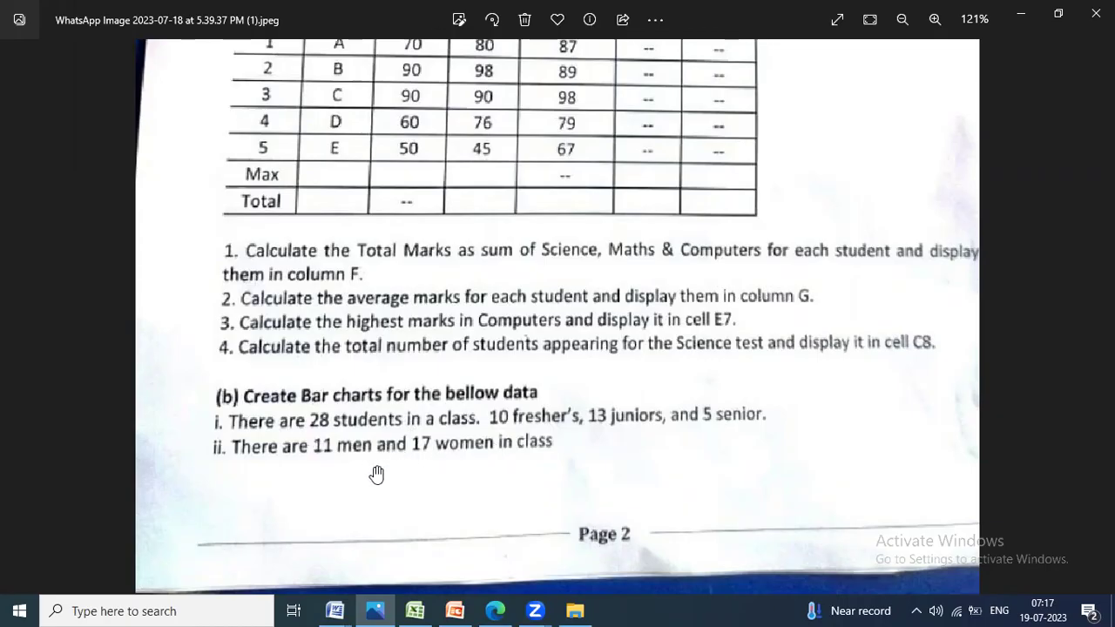
key(alt+Tab)
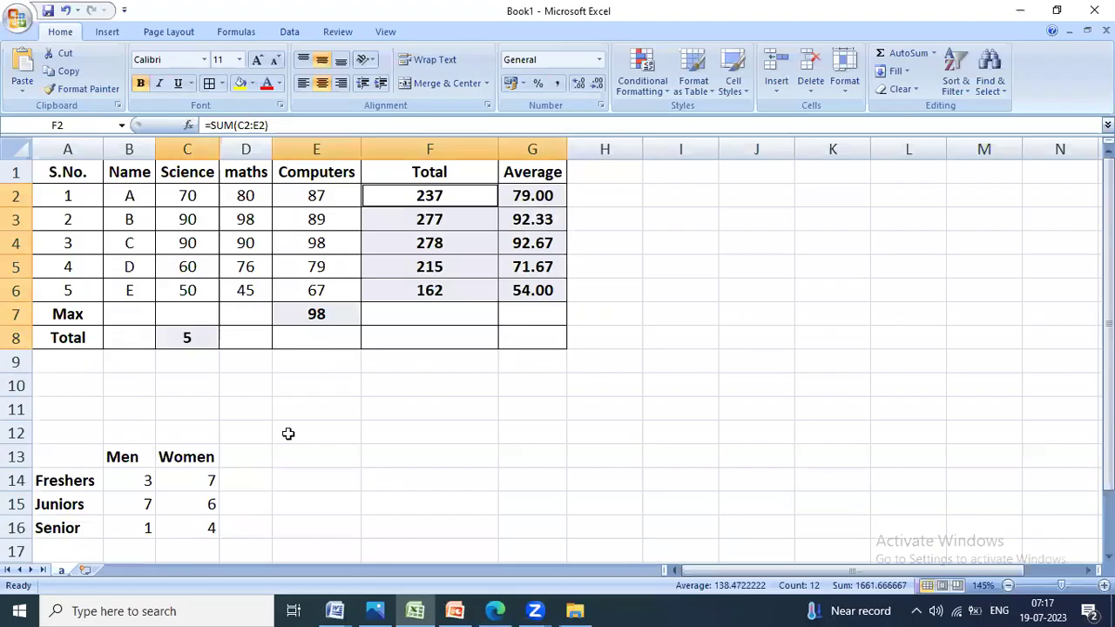
Step: Apply All Borders to the Men/Women class-year table A13:C16
scroll(174, 409, down, 1)
click(55, 390)
drag(56, 390, 206, 458)
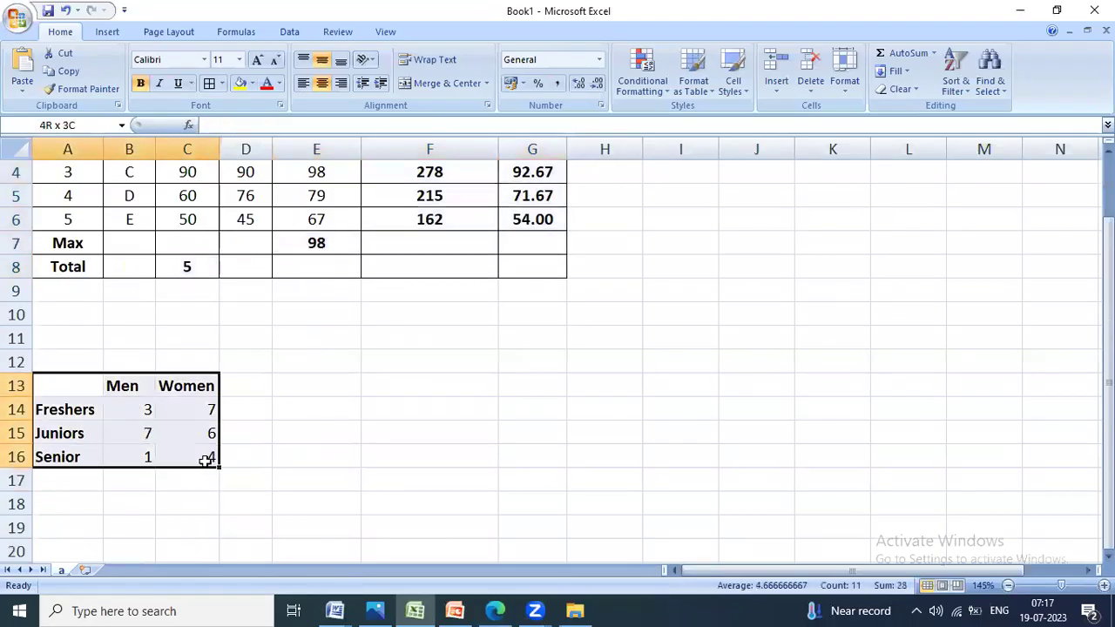
click(209, 83)
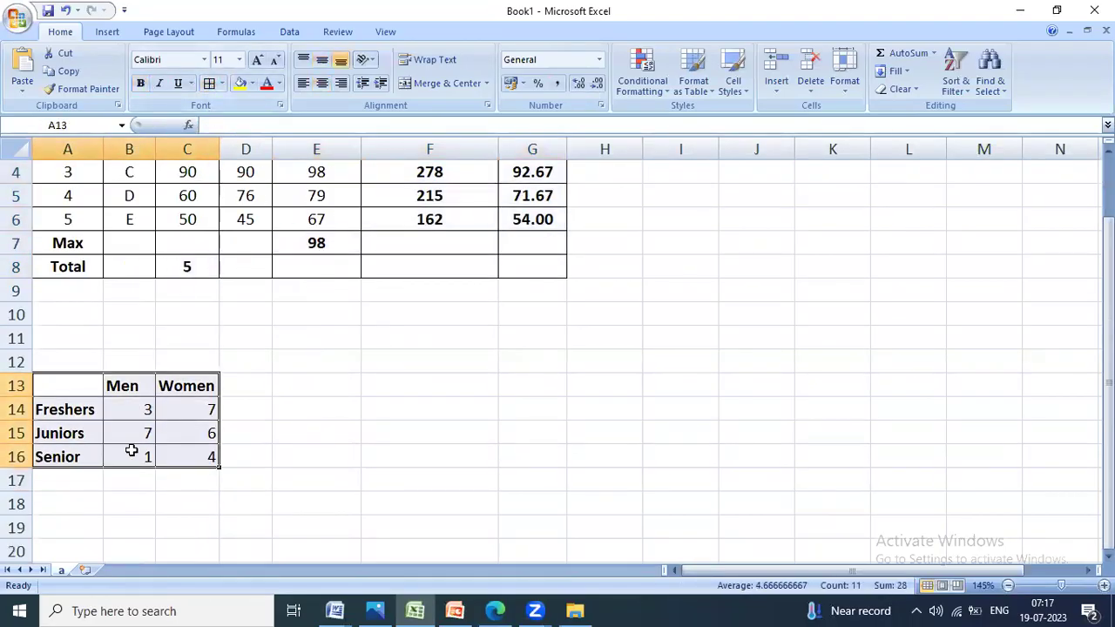
key(alt+Tab)
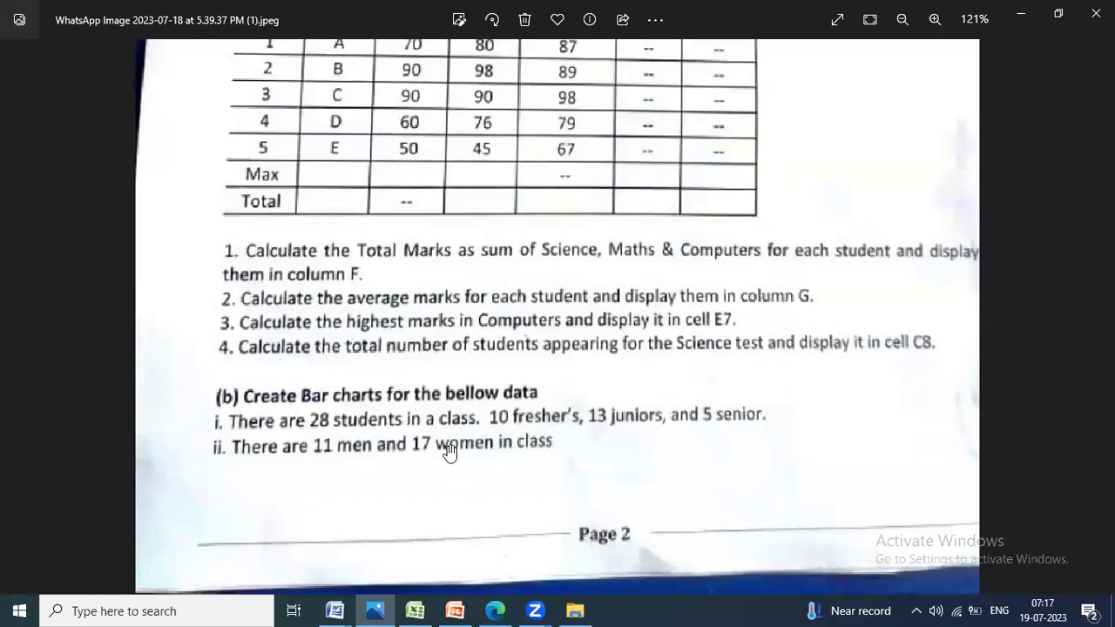
key(alt+Tab)
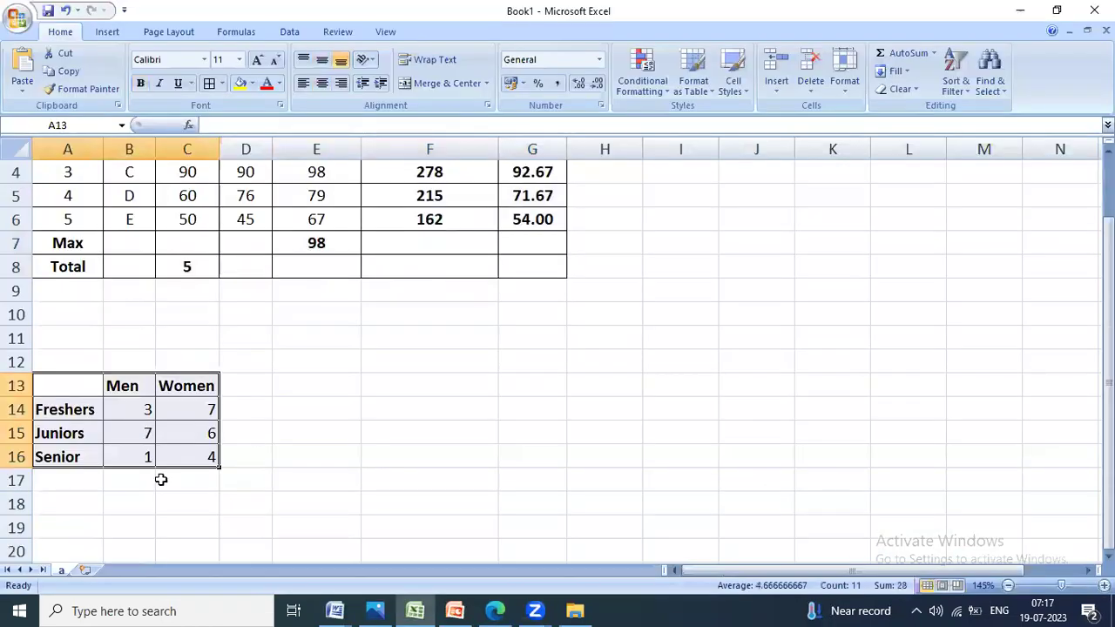
Step: Add row 17 totals: AutoSum of 11 for Men in B17 and 17 for Women in C17
click(140, 480)
drag(148, 407, 141, 457)
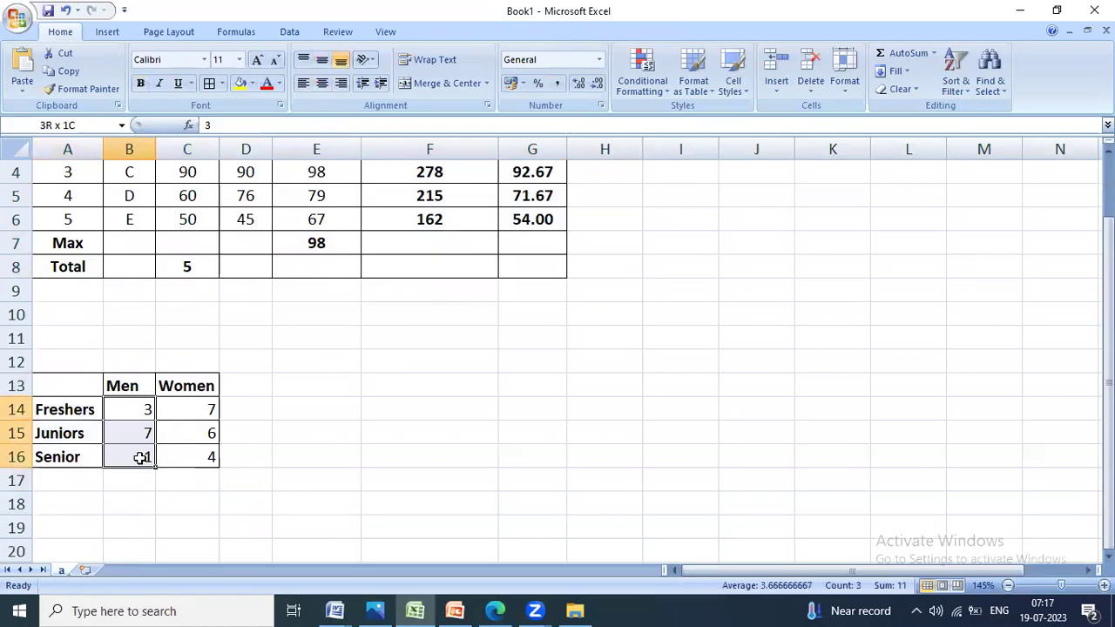
click(135, 480)
key(alt+=)
key(Tab)
text(1)
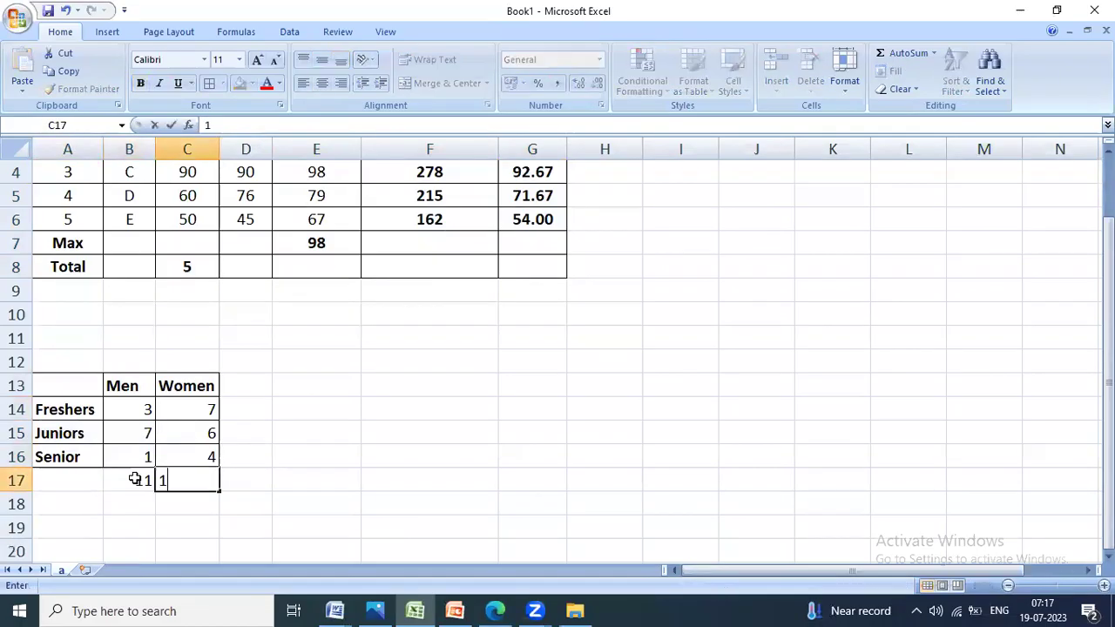
text(7)
key(Tab)
click(142, 459)
click(153, 418)
key(alt+Tab)
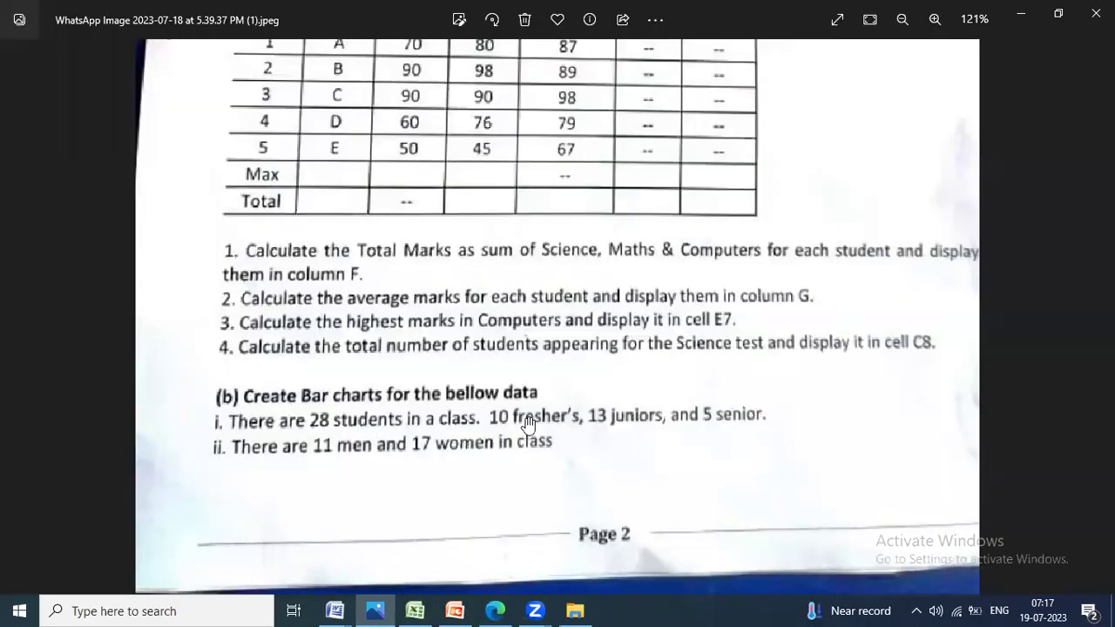
key(alt+Tab)
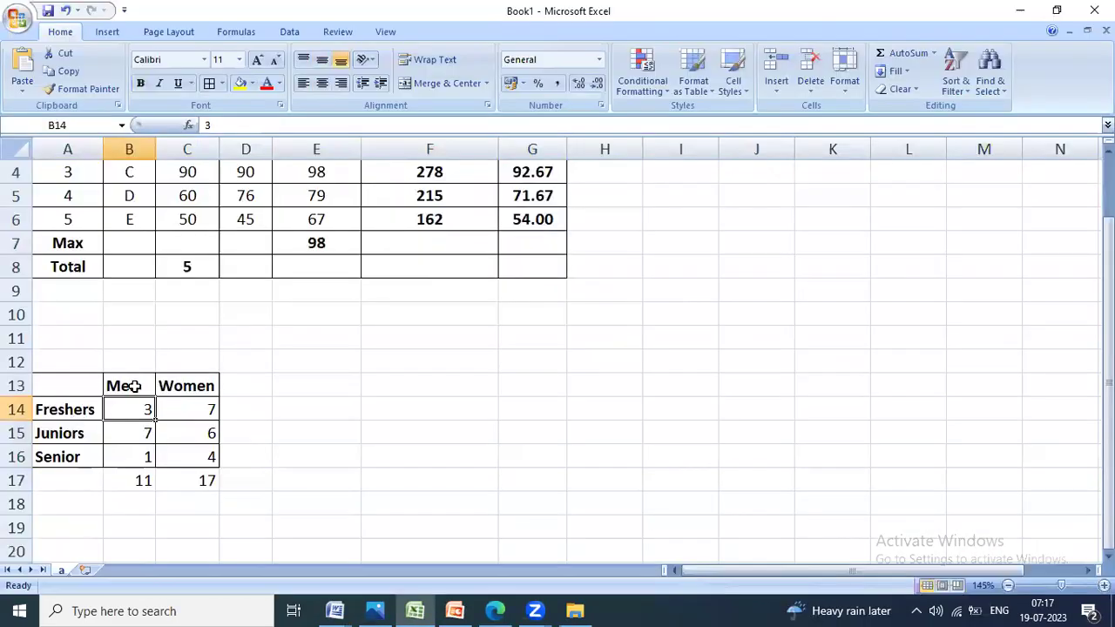
Step: Check that the Men and Women counts sum to the 11 and 17 totals, 28 overall
click(214, 415)
drag(136, 408, 170, 408)
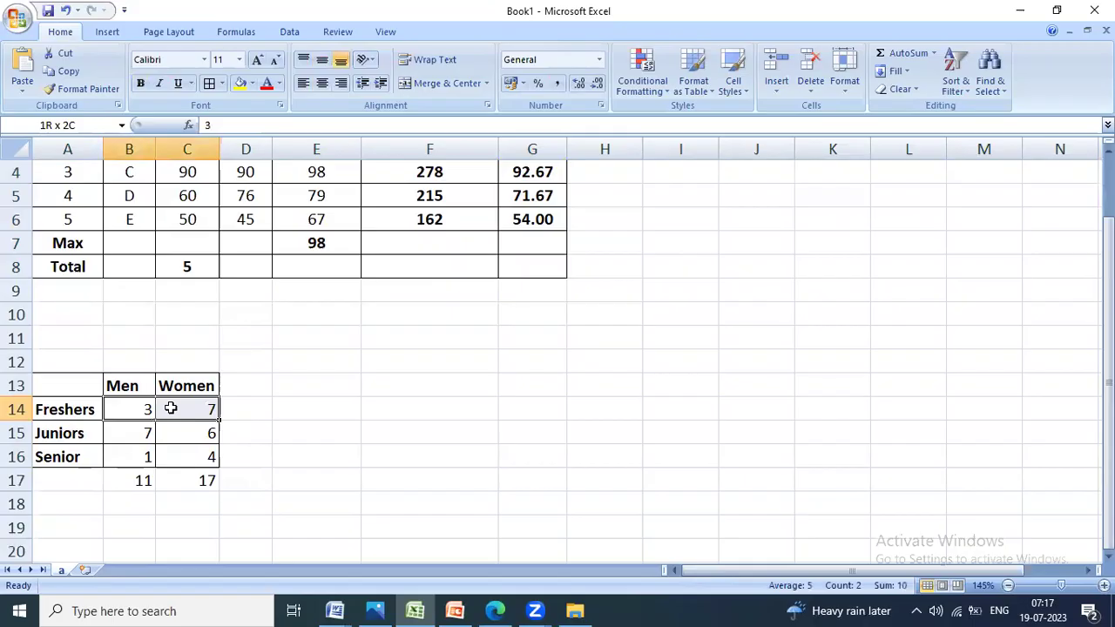
click(142, 433)
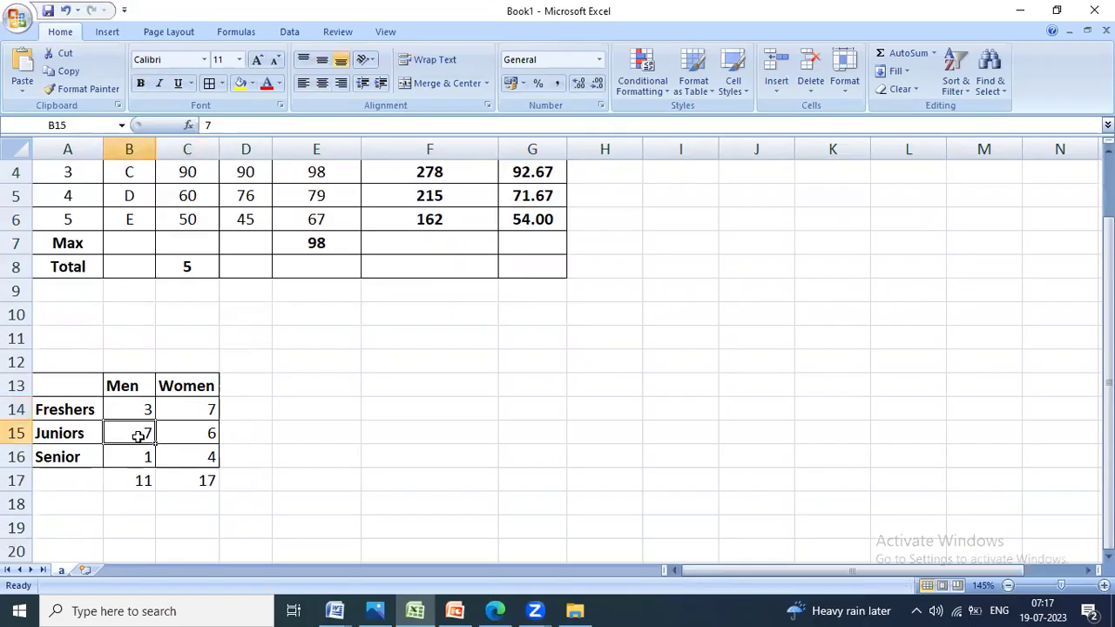
key(alt+Tab)
key(alt+Tab)
drag(137, 480, 186, 480)
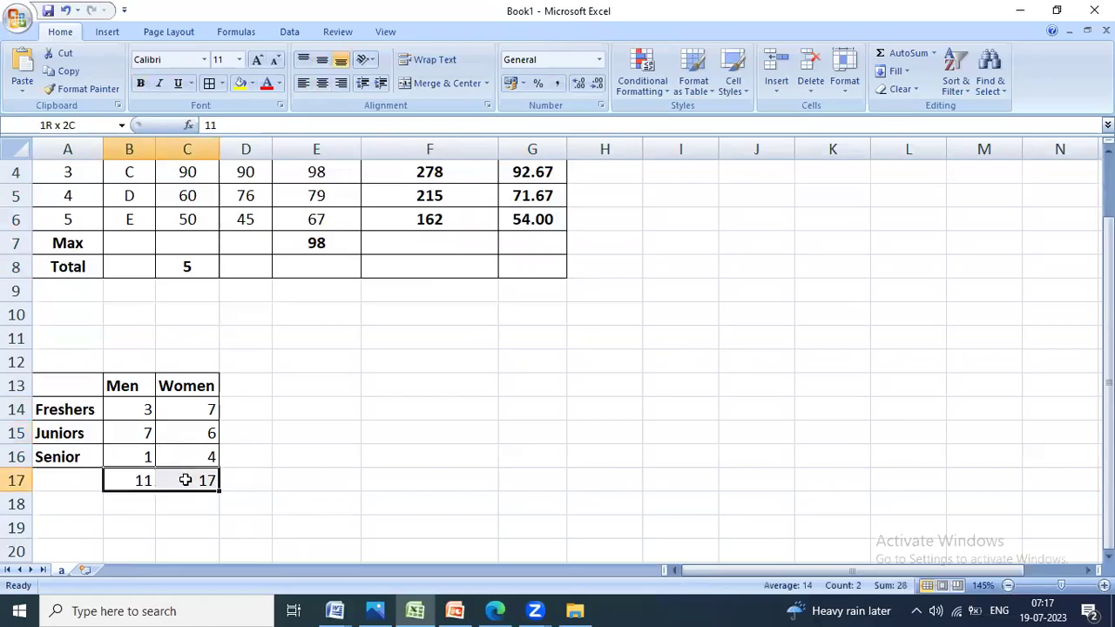
drag(139, 410, 130, 458)
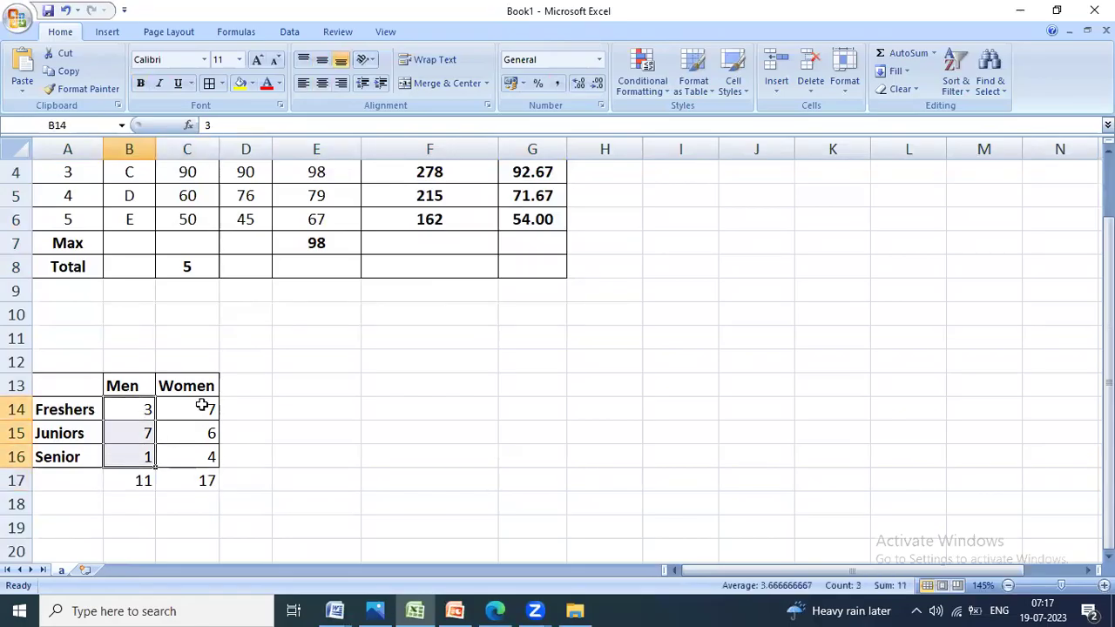
drag(200, 406, 197, 457)
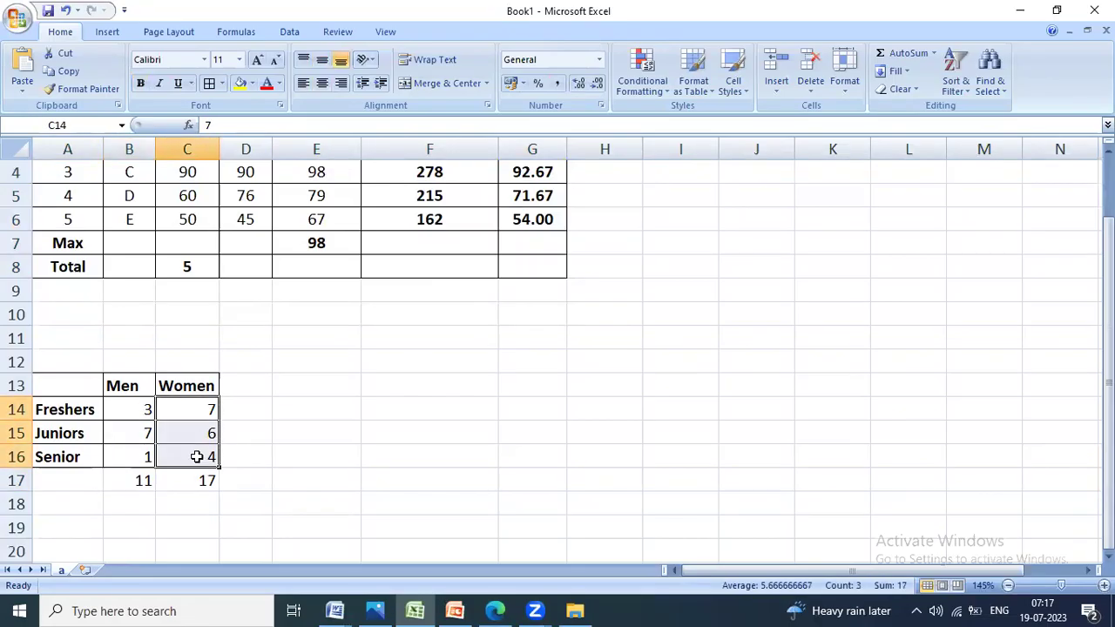
Step: Compare the Men and Women column sums once more against the assignment image
key(alt+Tab)
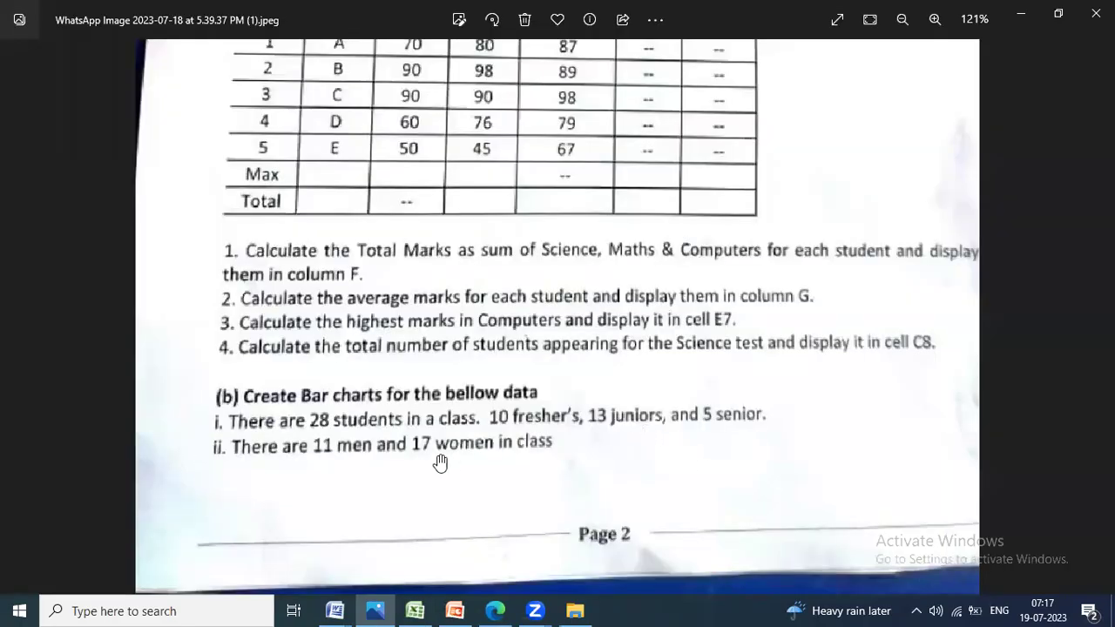
key(alt+Tab)
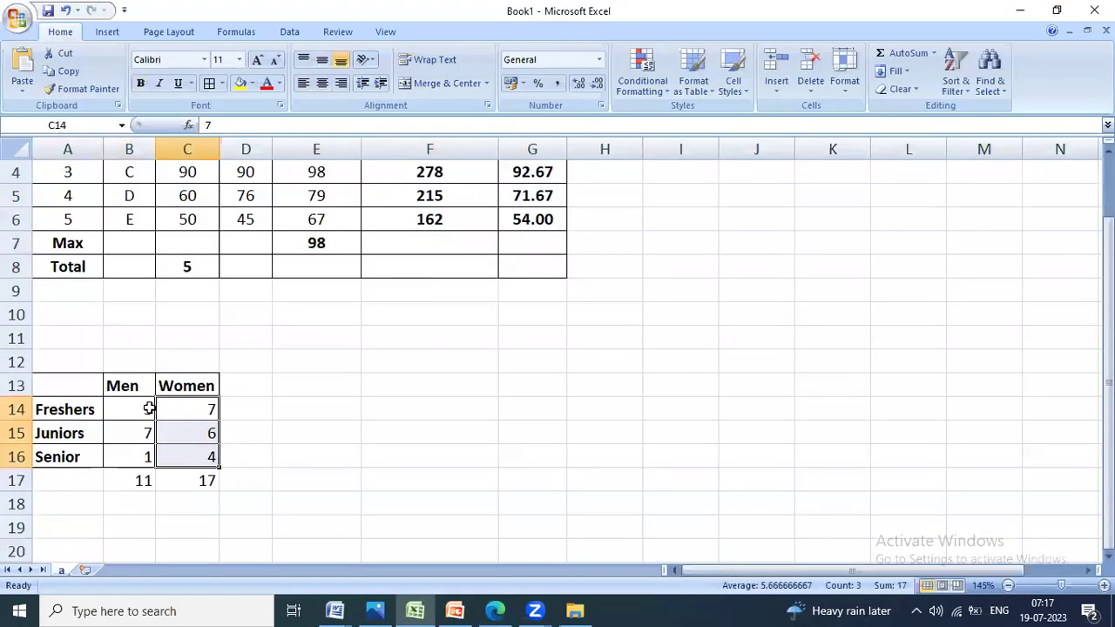
click(148, 410)
click(136, 433)
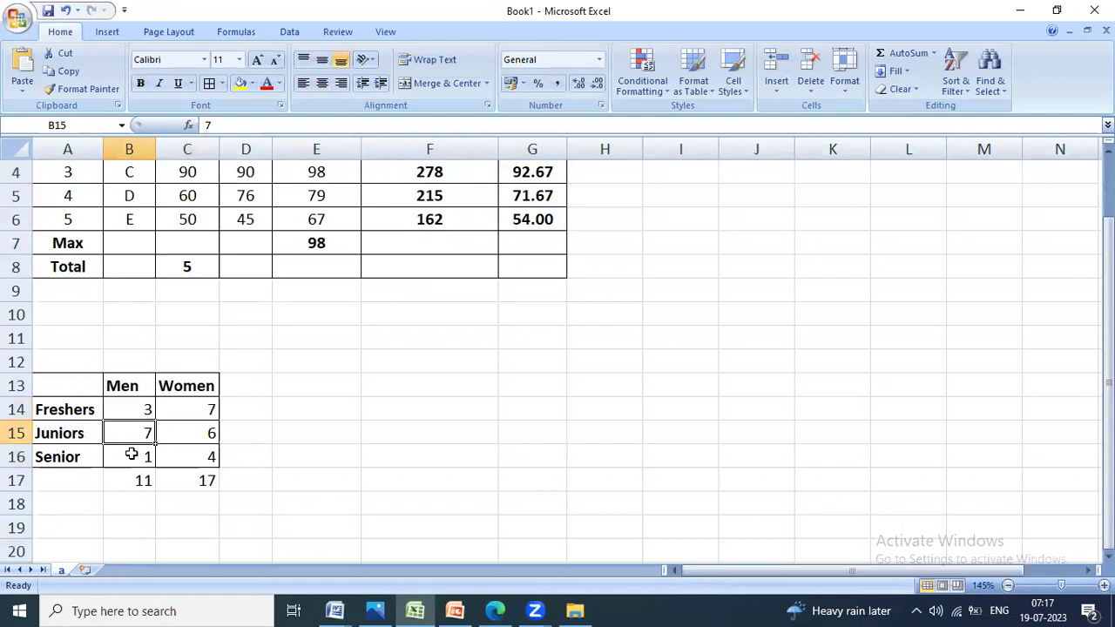
drag(145, 406, 144, 456)
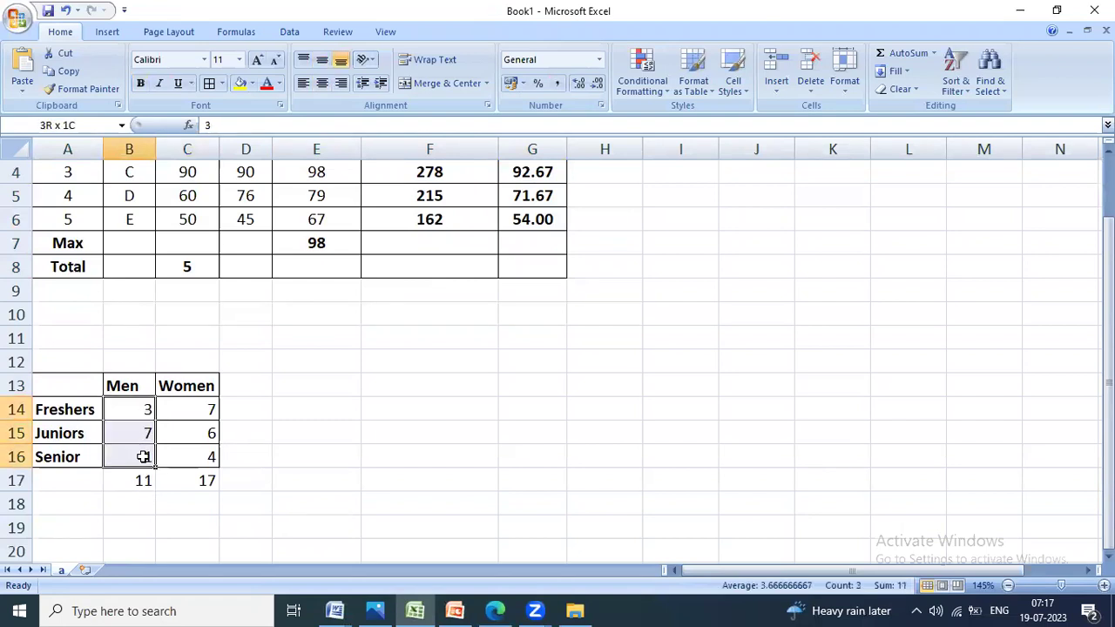
click(205, 411)
key(alt+Tab)
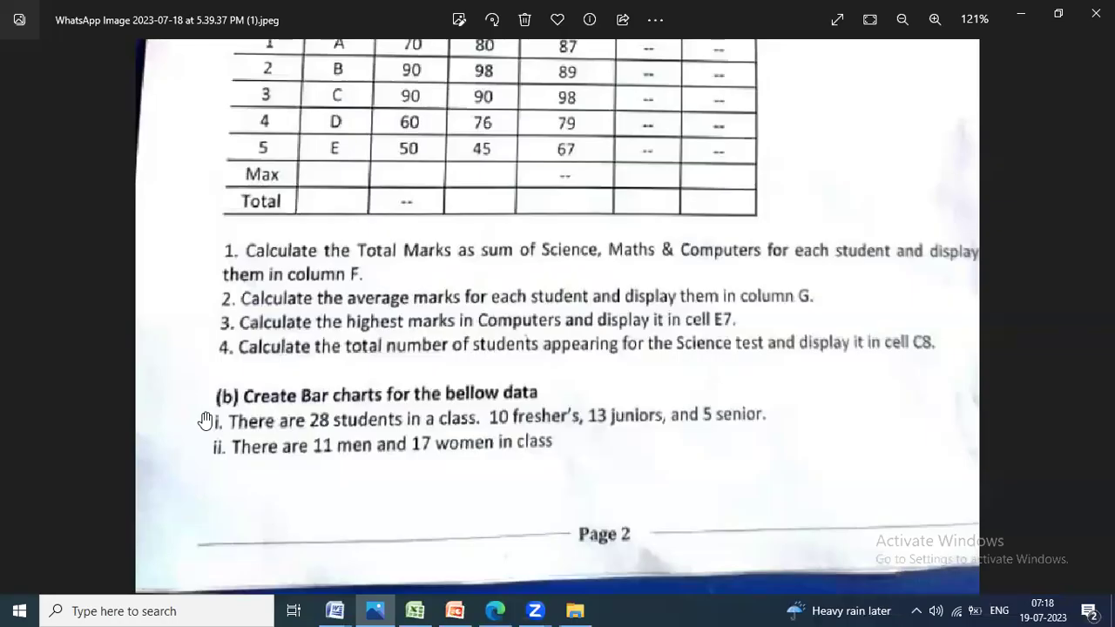
key(alt+Tab)
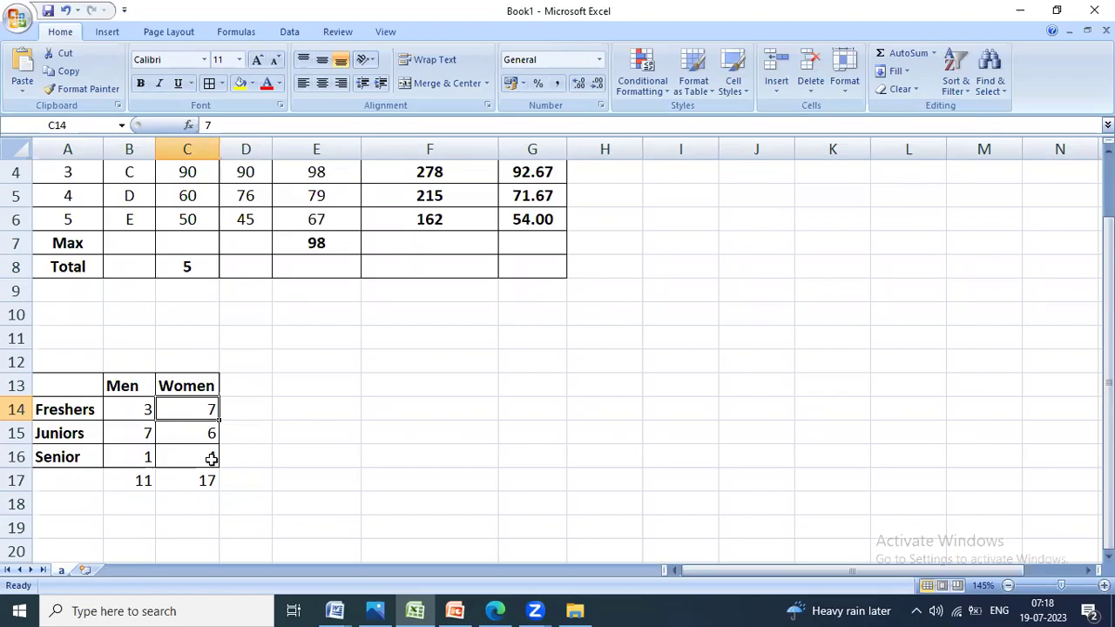
drag(211, 405, 205, 457)
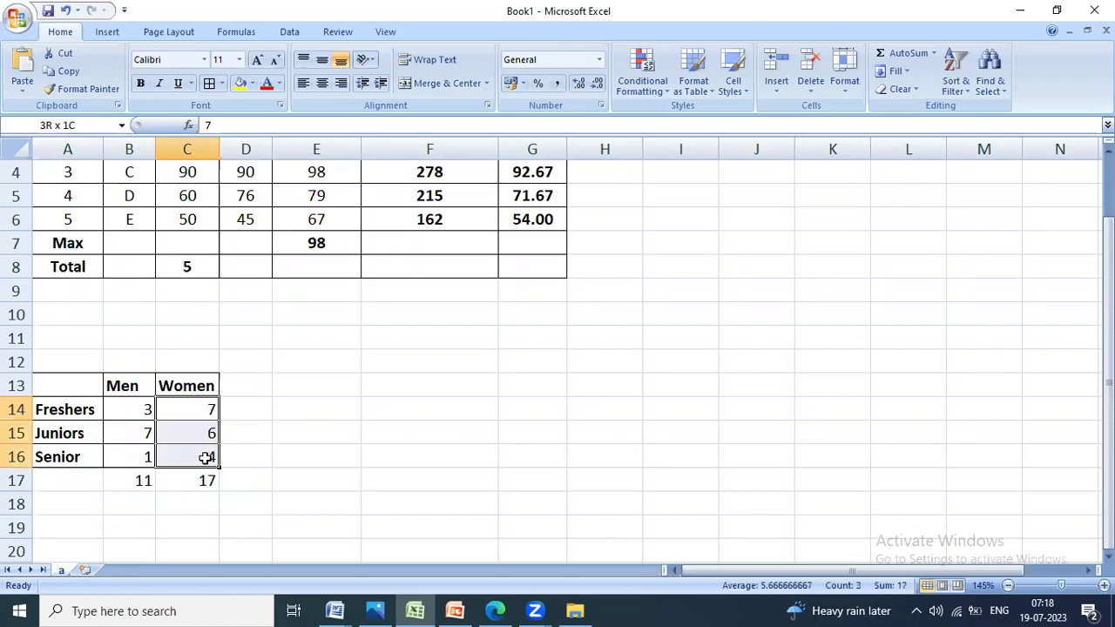
Step: Delete the 11 and 17 totals in B17:C17 and select the Men/Women table A13:C16
drag(144, 480, 203, 482)
key(Delete)
drag(68, 390, 200, 469)
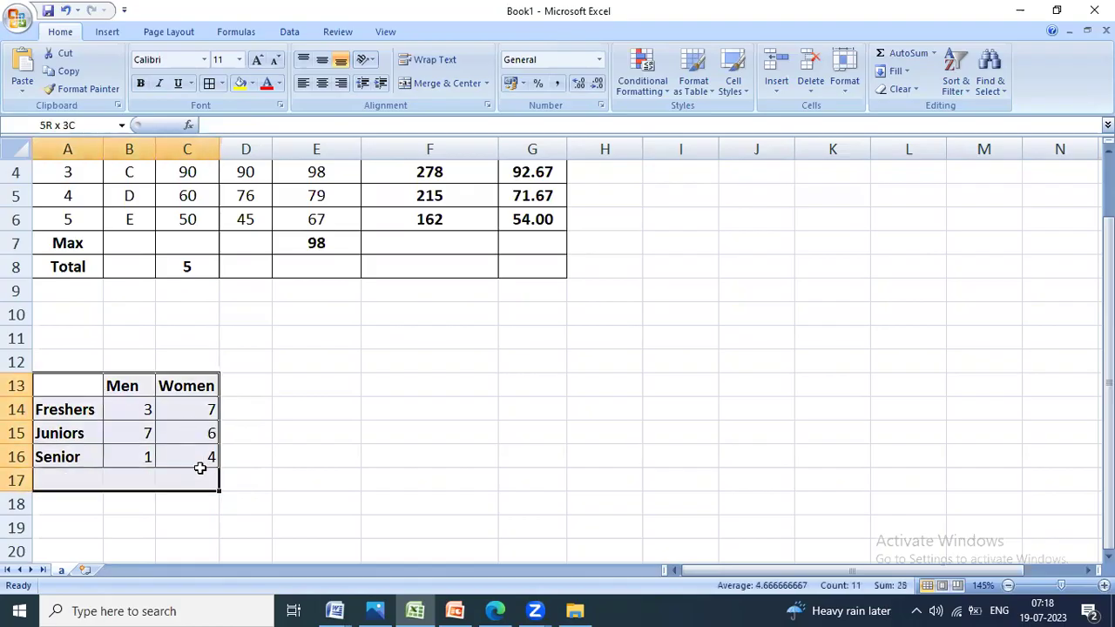
key(alt+Tab)
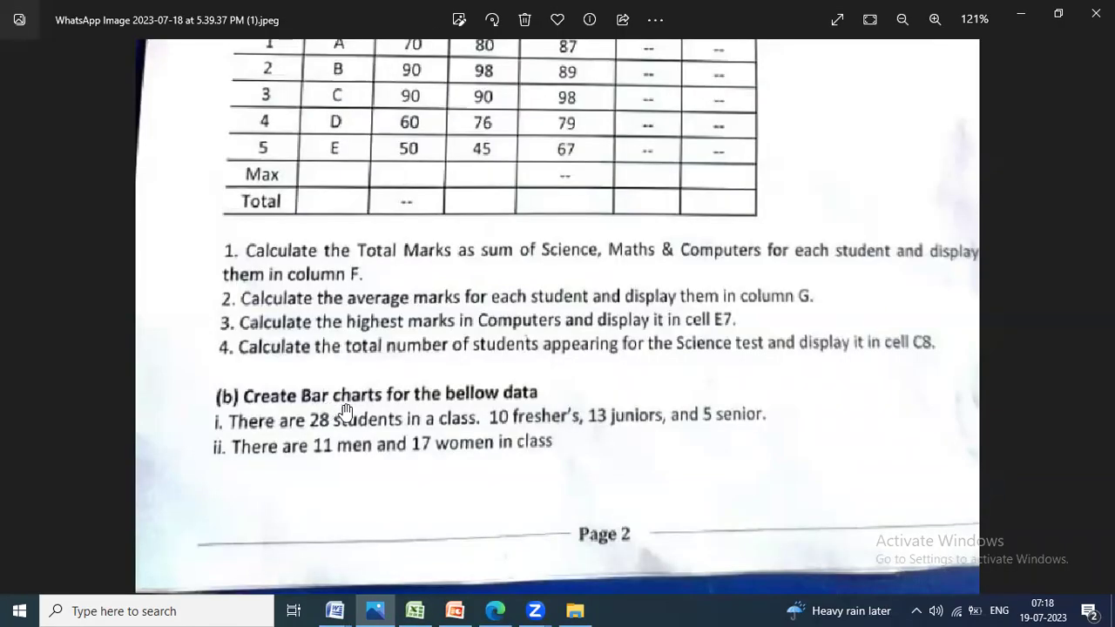
Step: Insert a clustered bar chart of the Men/Women class-year counts, resized and placed beside the table
key(alt+Tab)
click(107, 32)
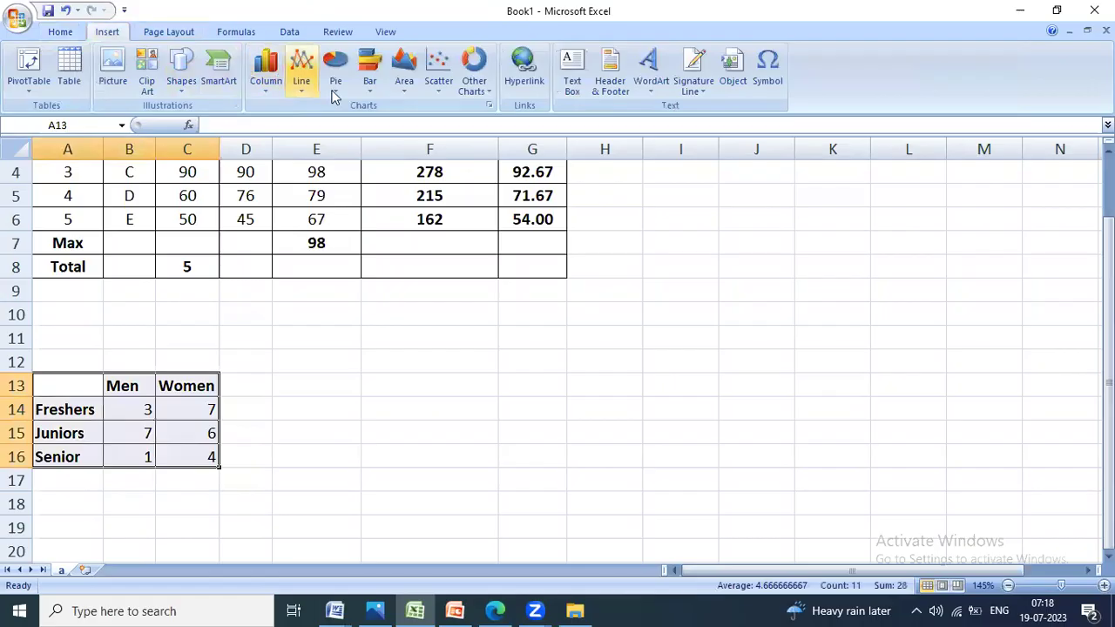
click(378, 90)
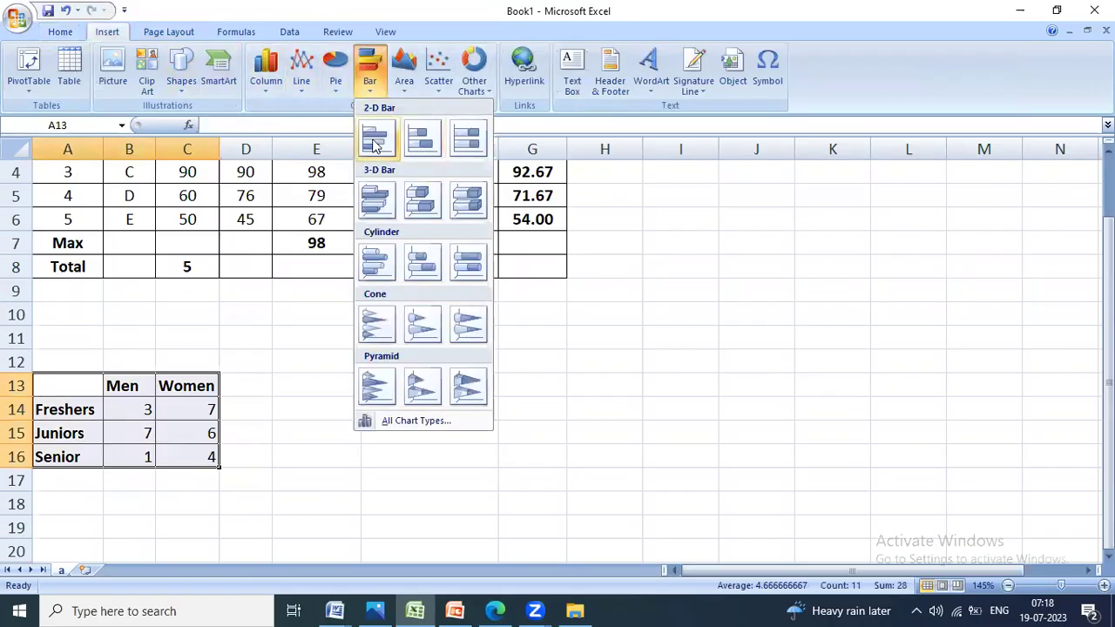
click(373, 139)
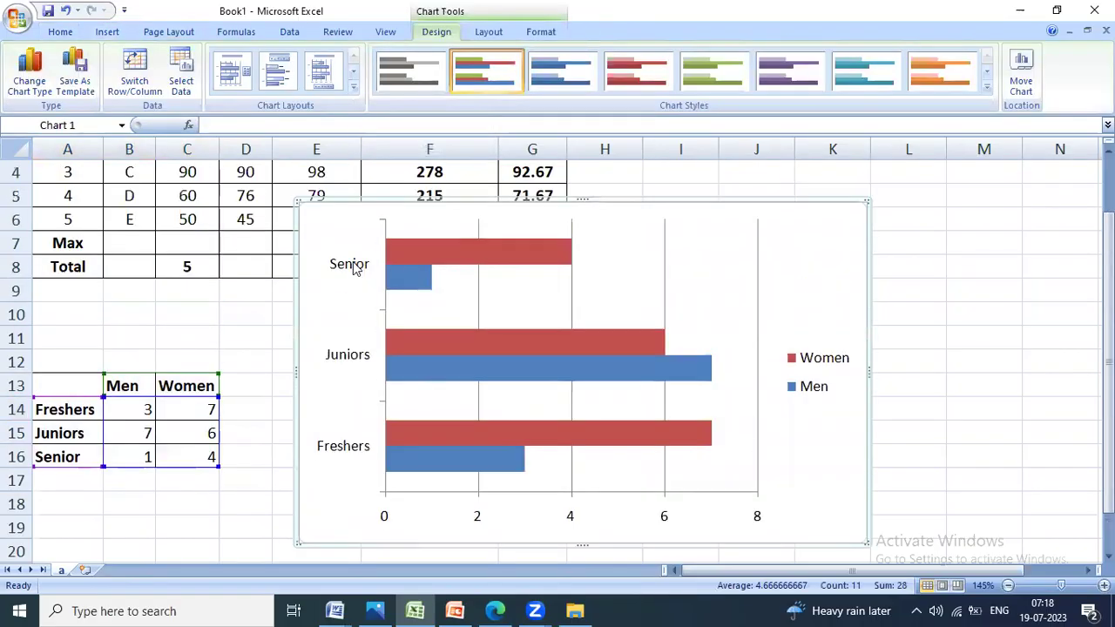
drag(301, 203, 360, 341)
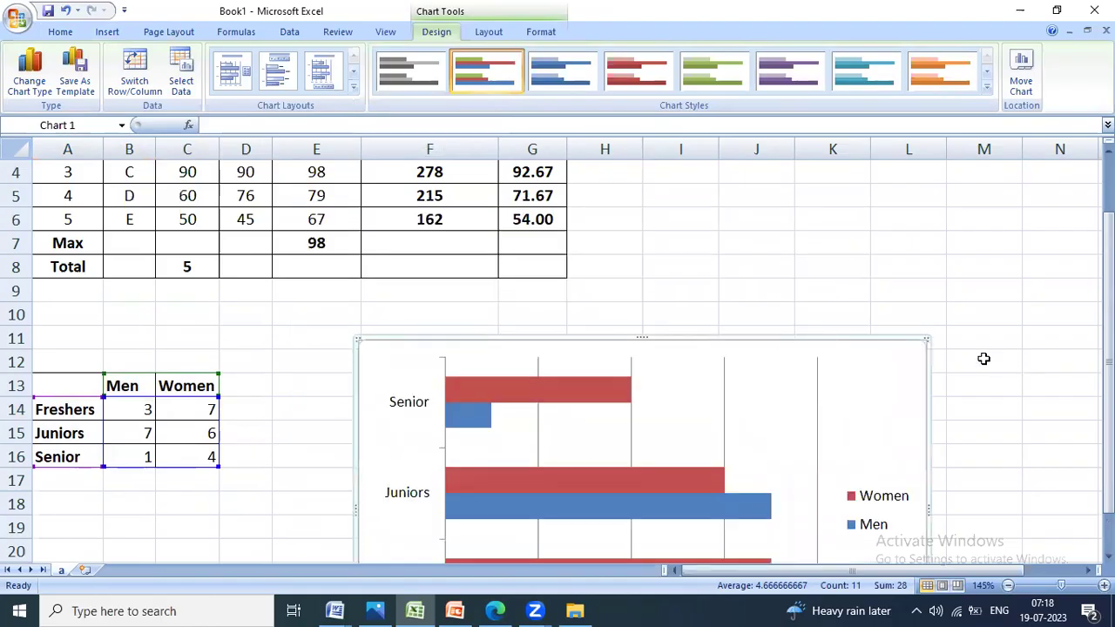
drag(929, 342, 771, 435)
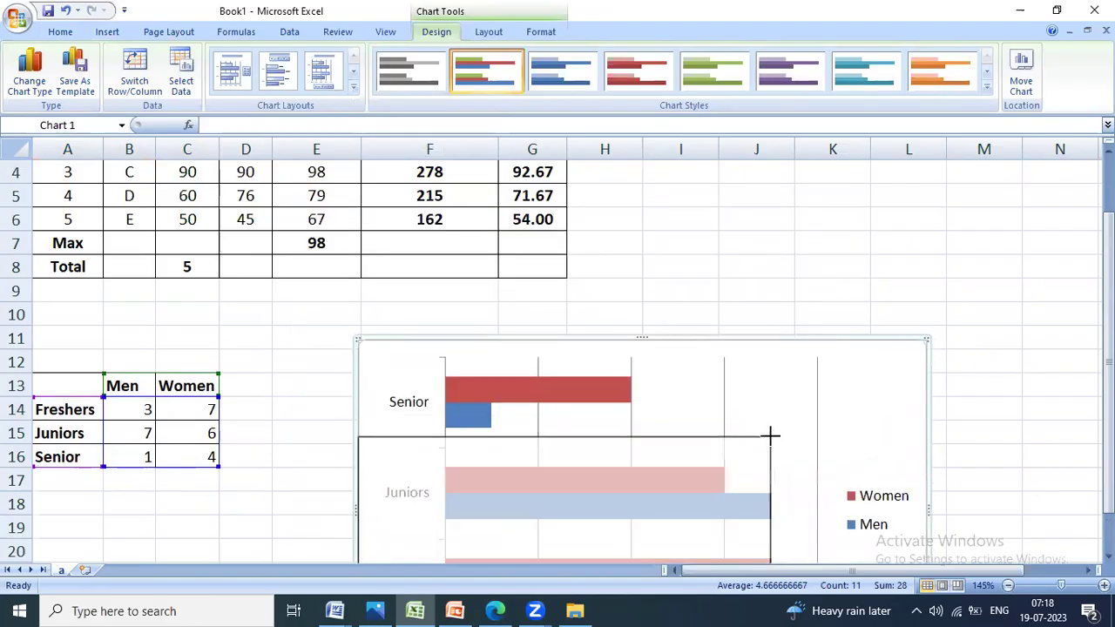
scroll(804, 381, down, 2)
scroll(623, 341, down, 2)
scroll(623, 341, up, 2)
drag(481, 299, 423, 218)
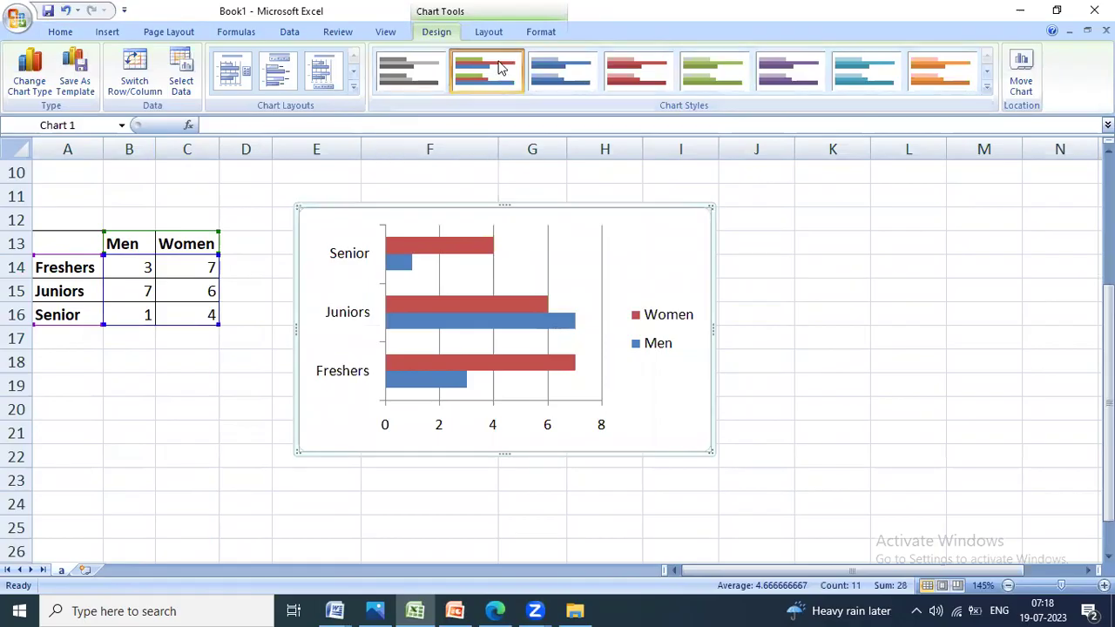
Step: Add centred data labels to the bars, showing the counts 3, 7, 7, 6, 1 and 4
click(489, 33)
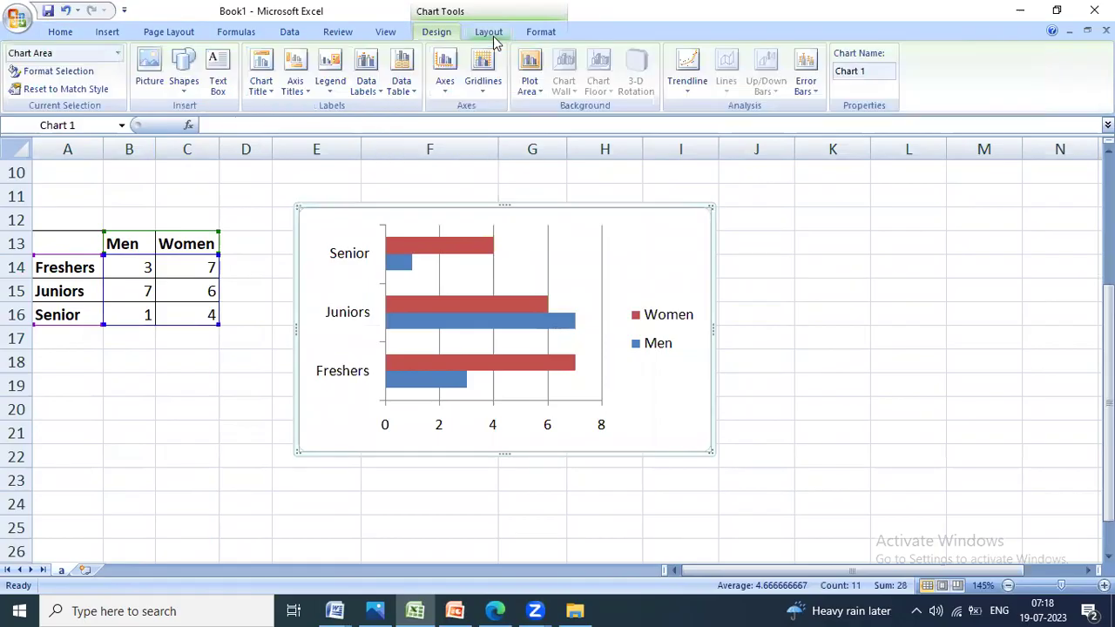
click(366, 86)
click(405, 160)
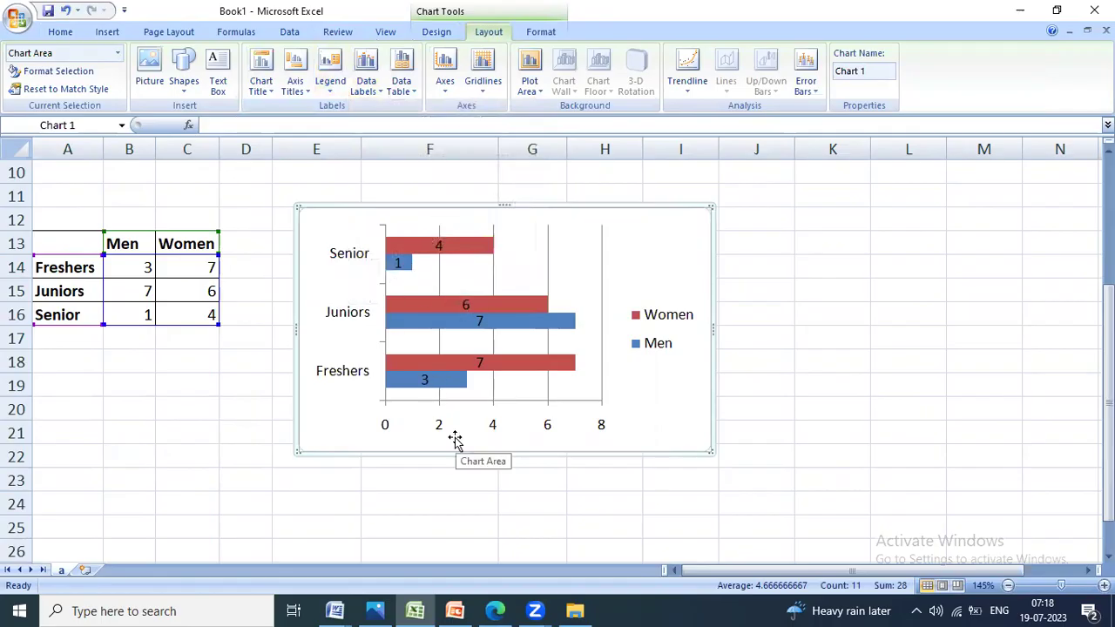
click(247, 445)
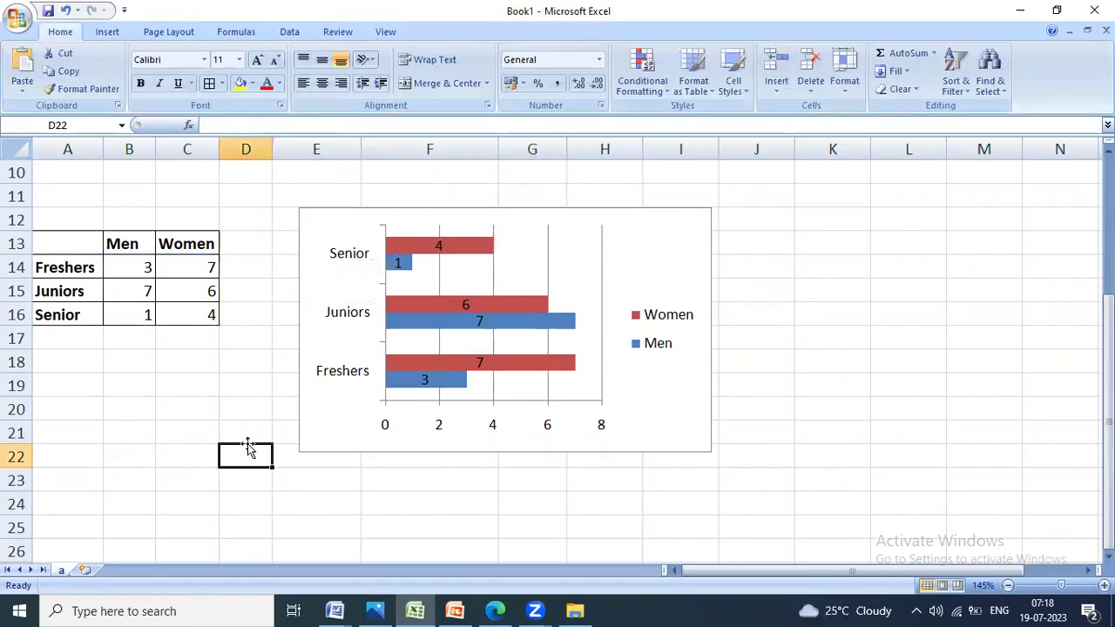
scroll(287, 386, up, 3)
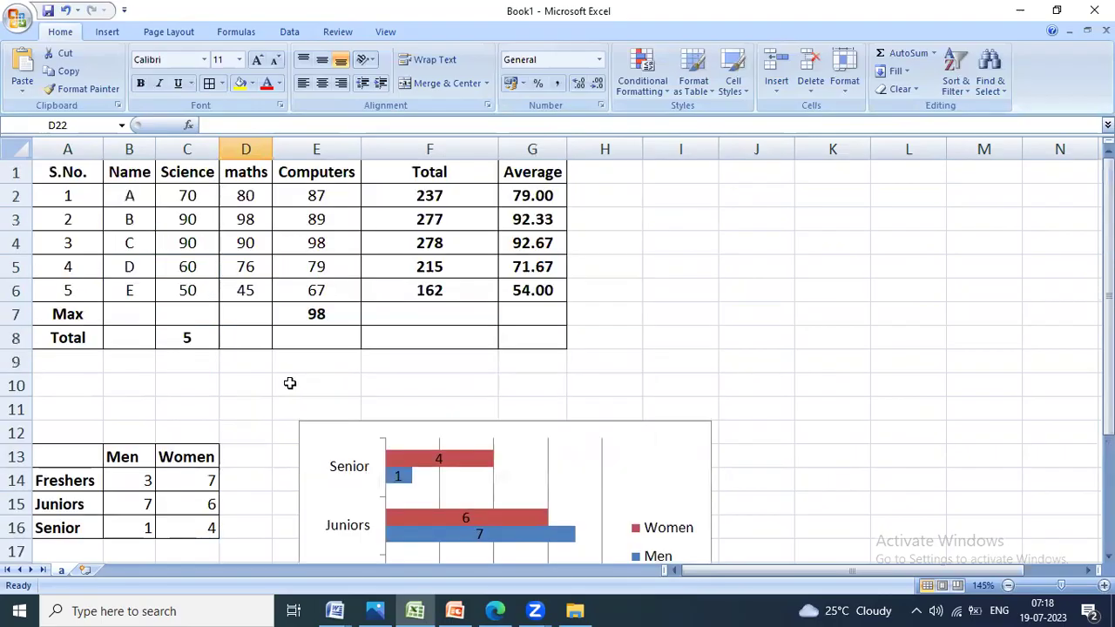
scroll(289, 386, down, 2)
scroll(299, 385, up, 1)
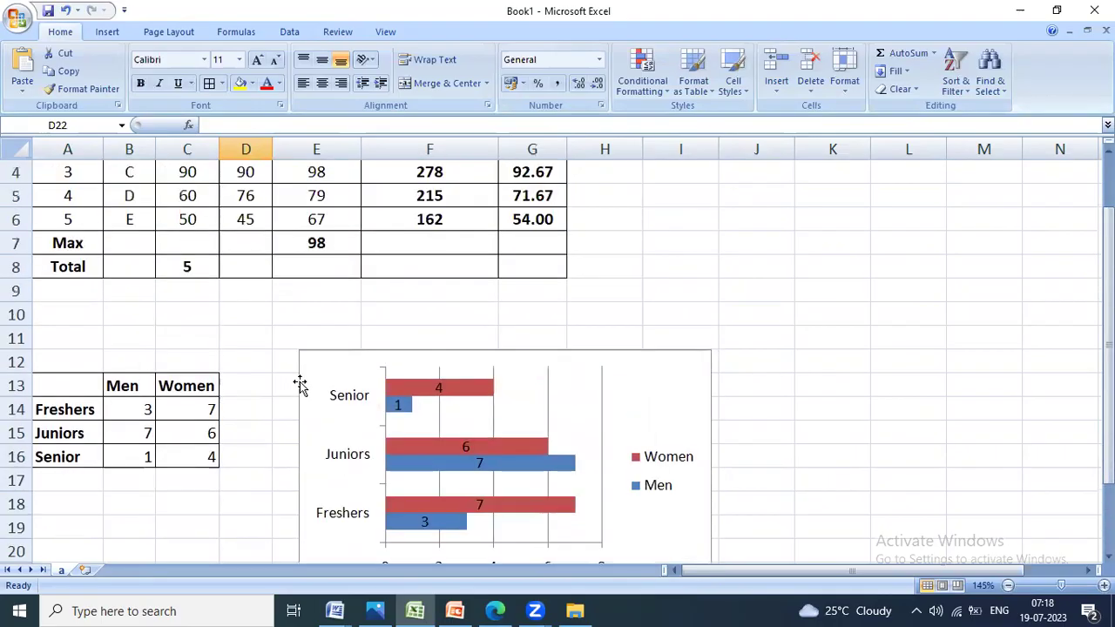